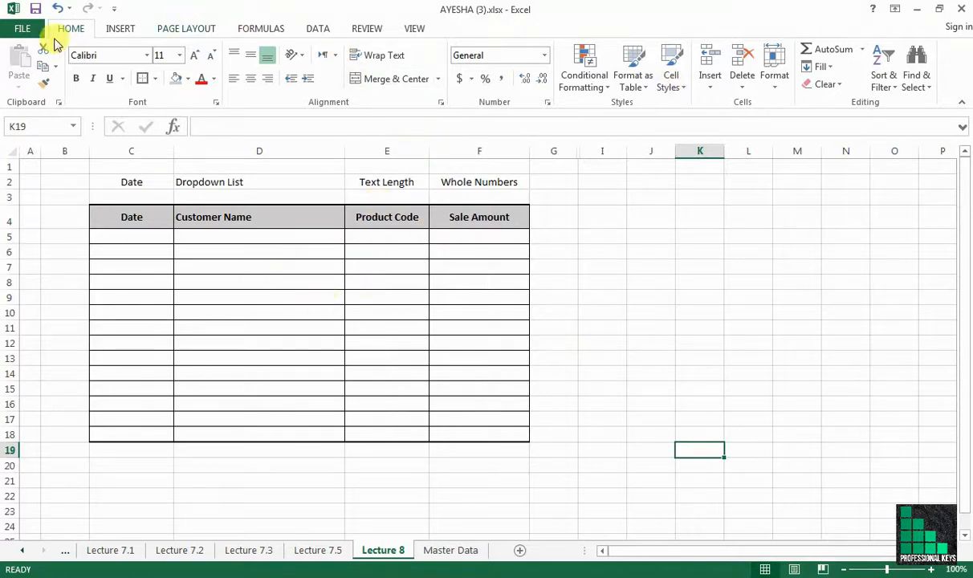
Step: Examine the Data Validation error alert options and the list of allowed value types without applying any rule
left_click(317, 28)
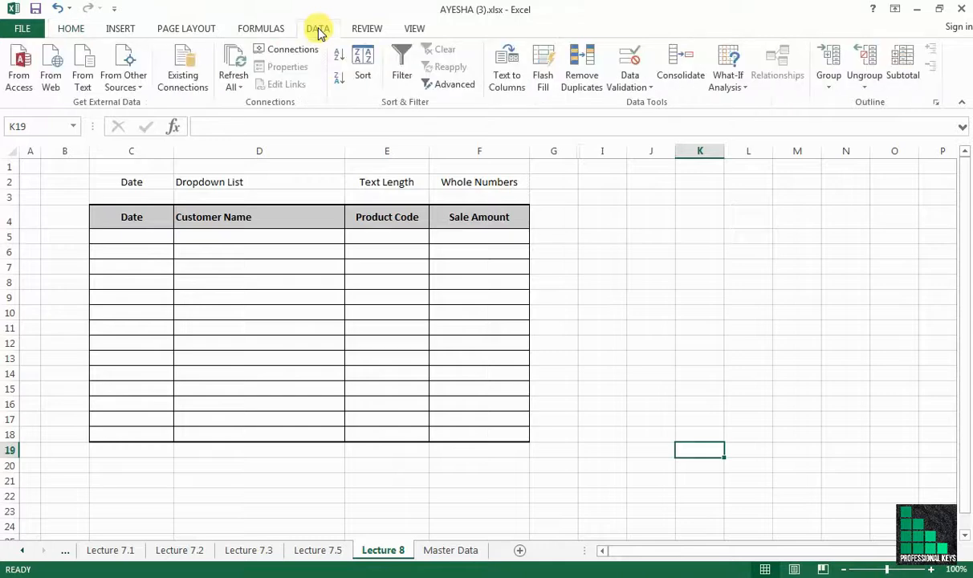
left_click(649, 90)
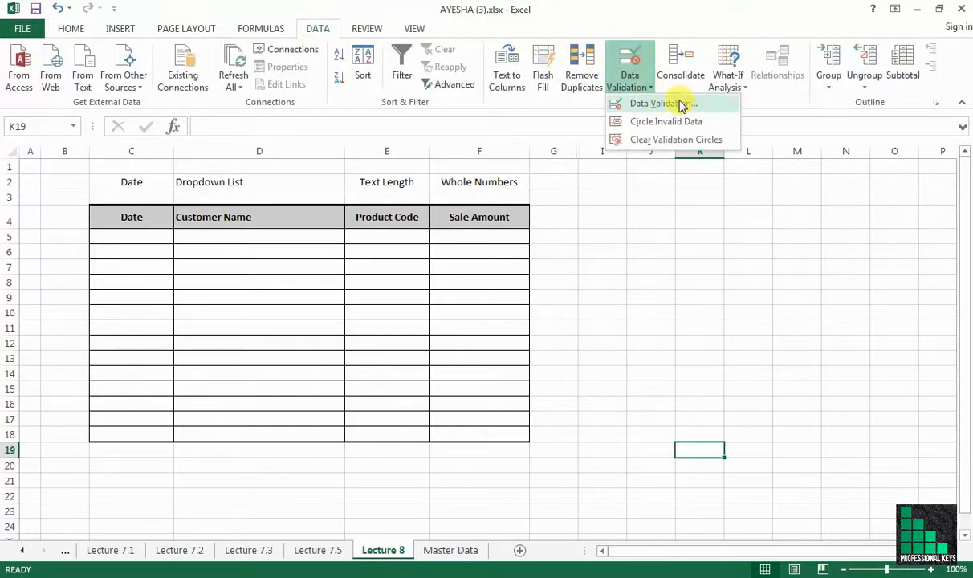
left_click(682, 105)
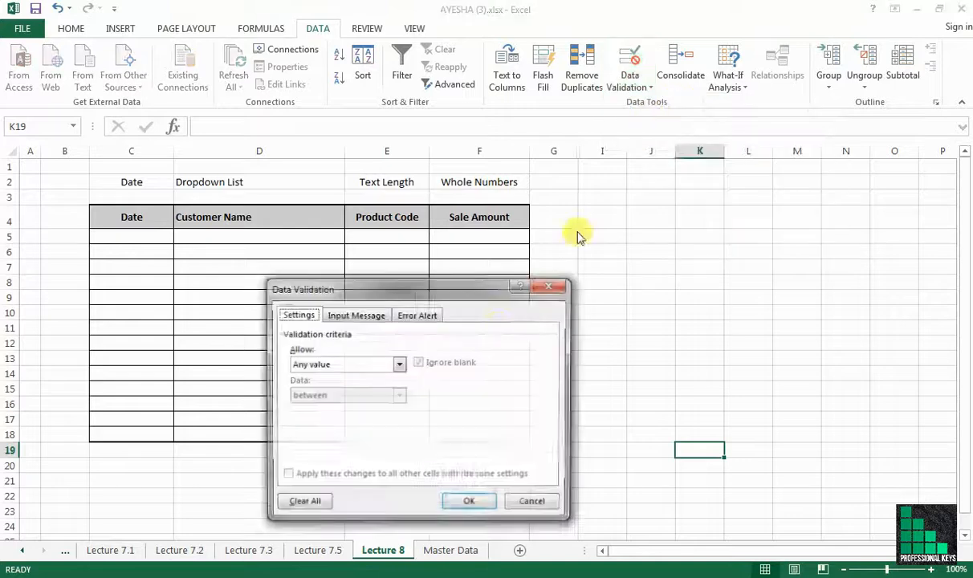
left_click_drag(452, 295, 736, 211)
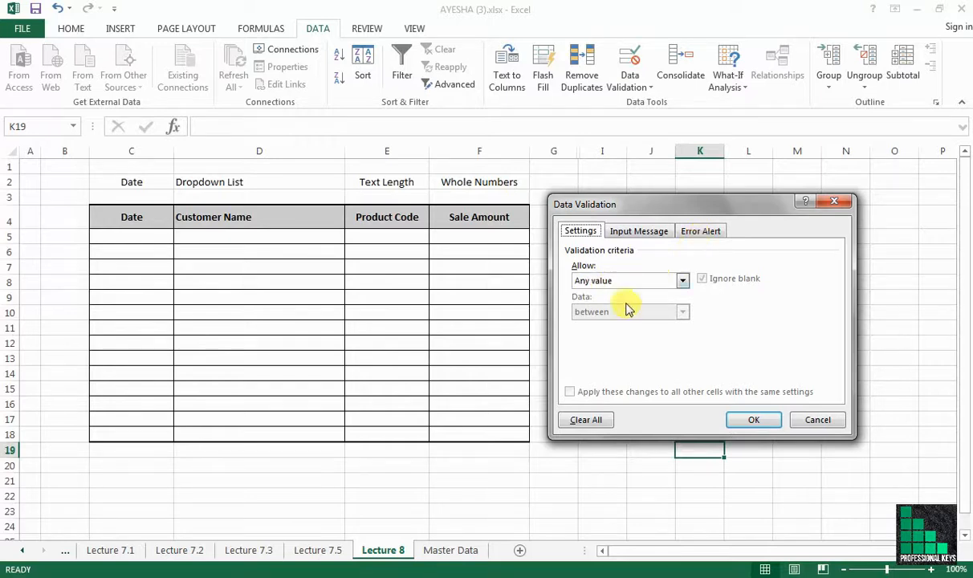
left_click(695, 234)
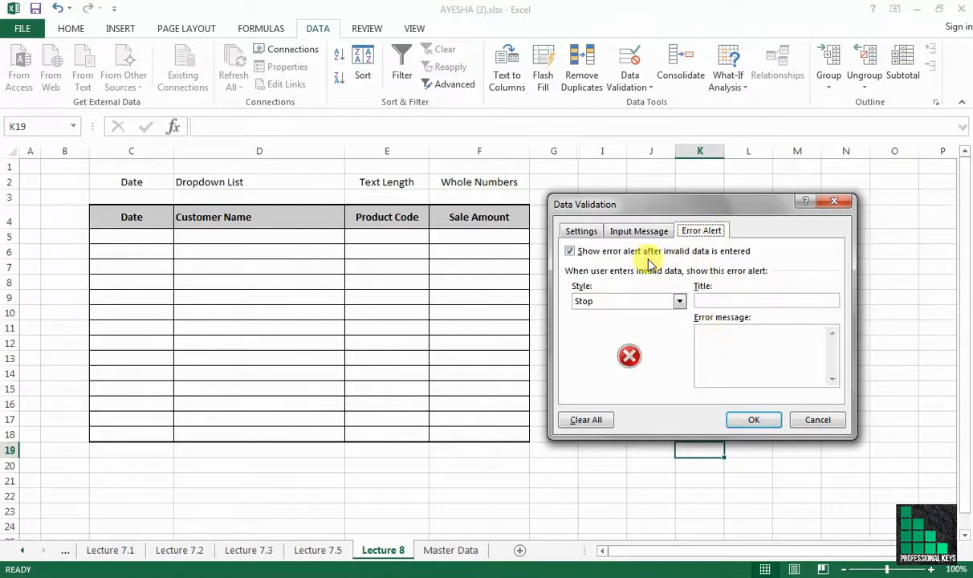
left_click(582, 233)
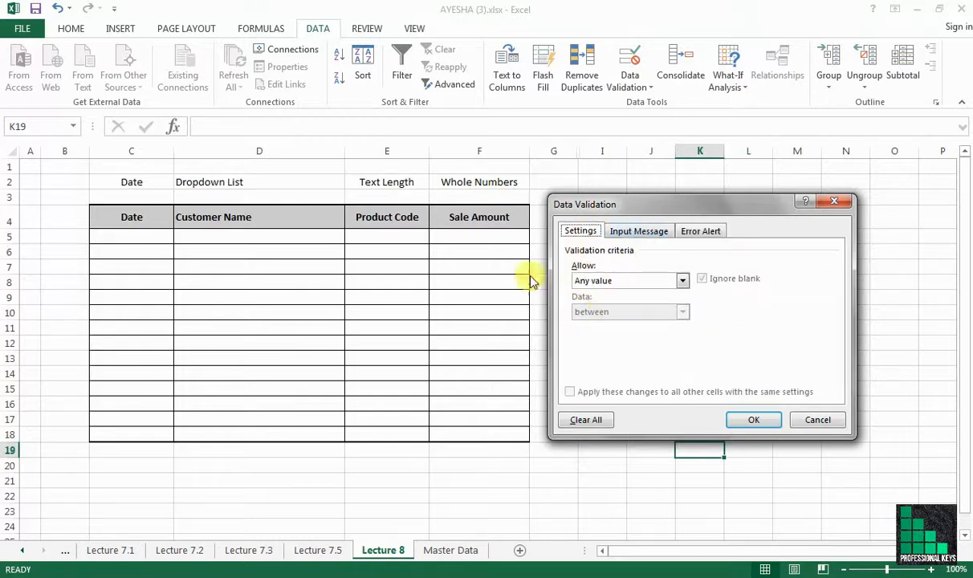
left_click(682, 281)
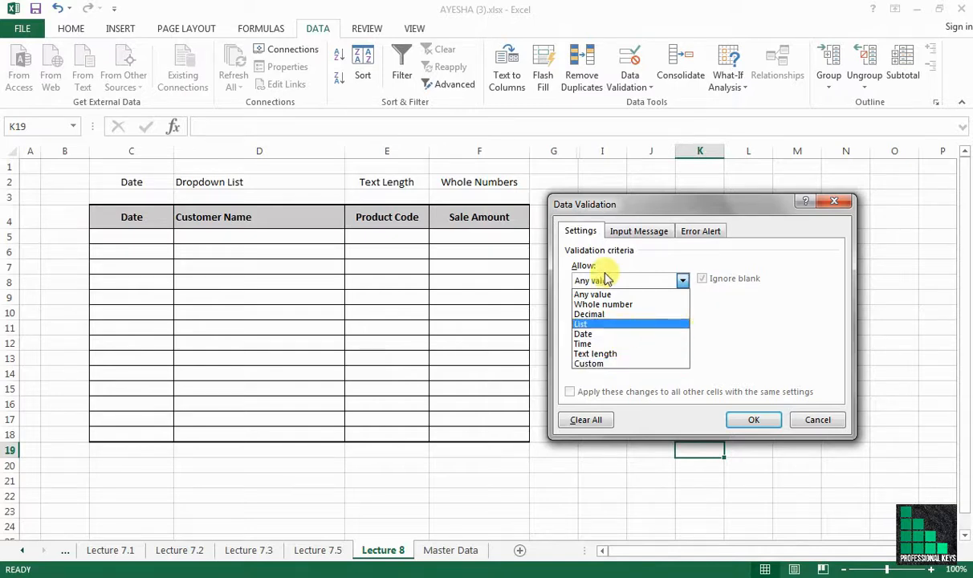
left_click(821, 419)
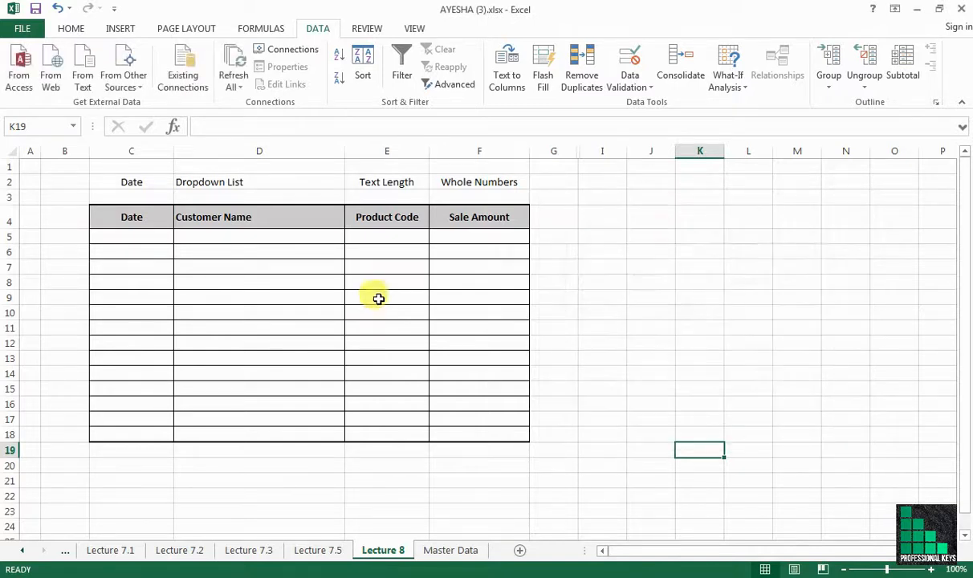
left_click(256, 311)
left_click_drag(138, 191, 496, 183)
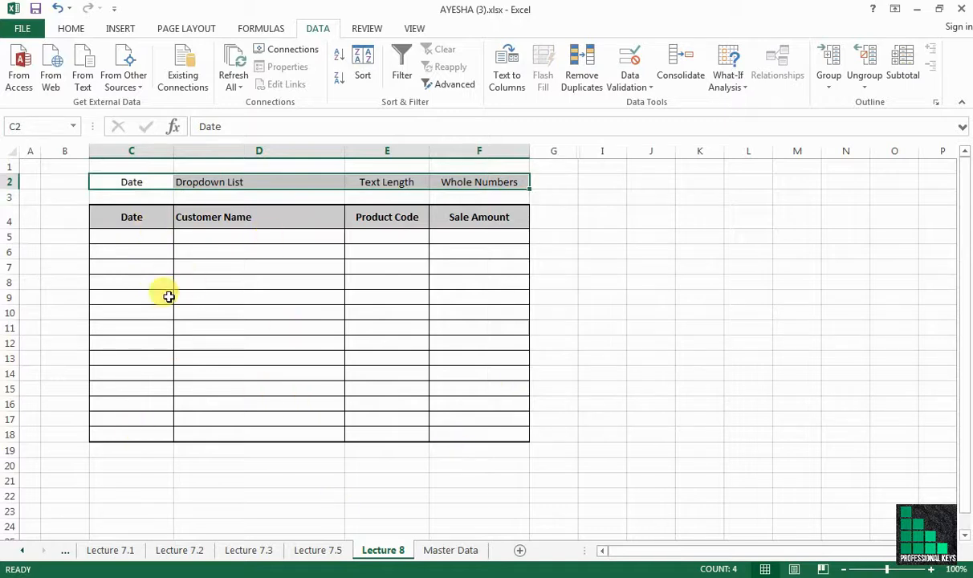
Step: Start a data validation rule for cell C5 in the Date column that allows only Date values
left_click(153, 247)
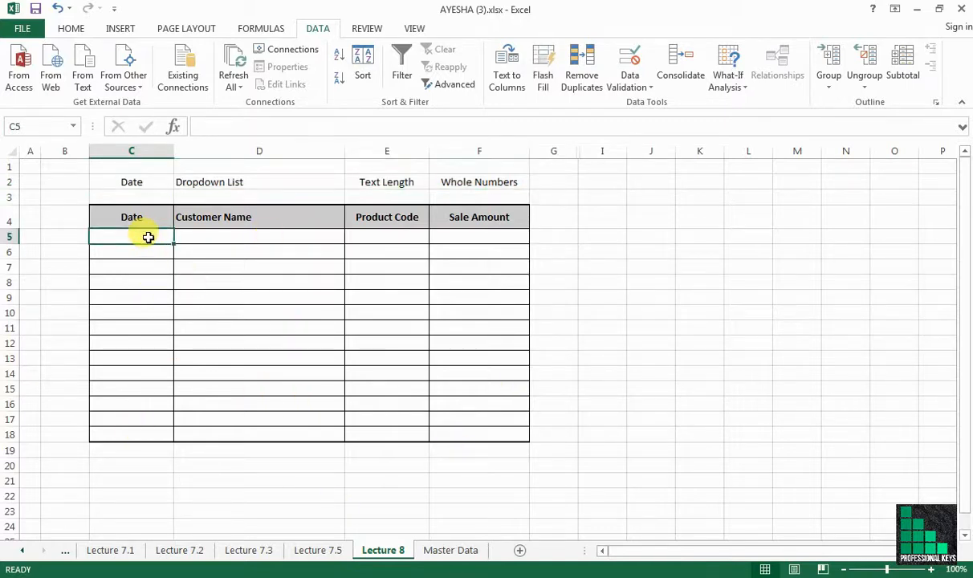
left_click_drag(149, 238, 153, 186)
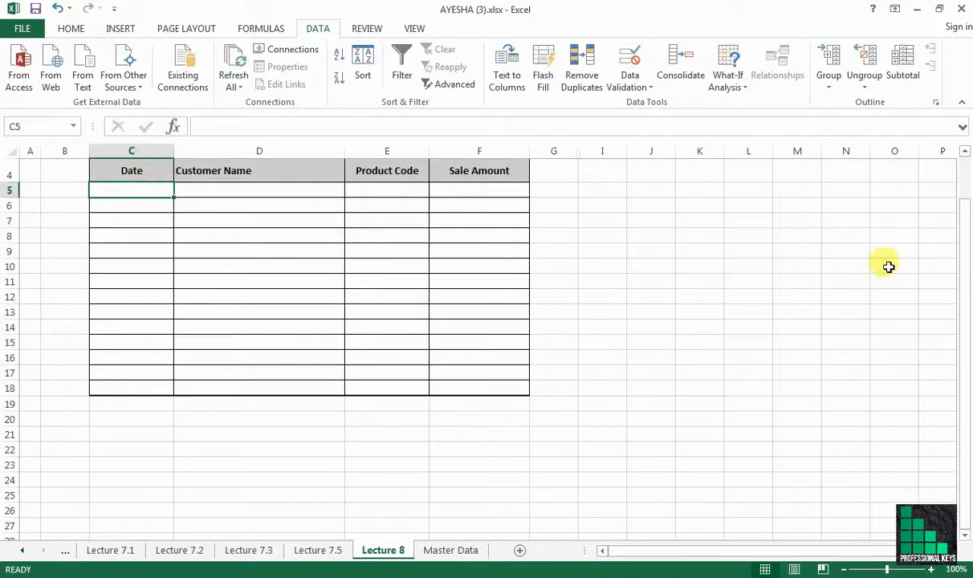
scroll(965, 224, "up", 1)
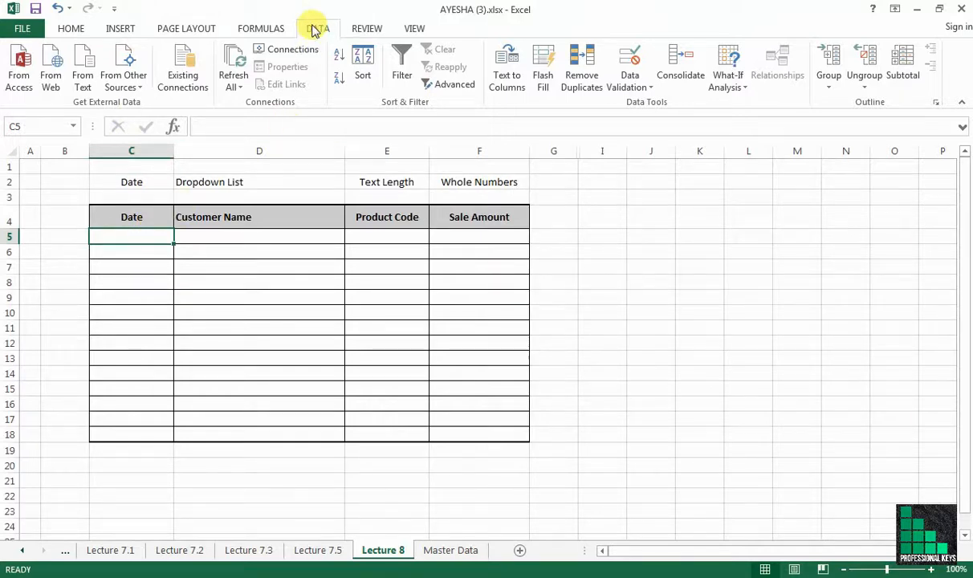
left_click(646, 95)
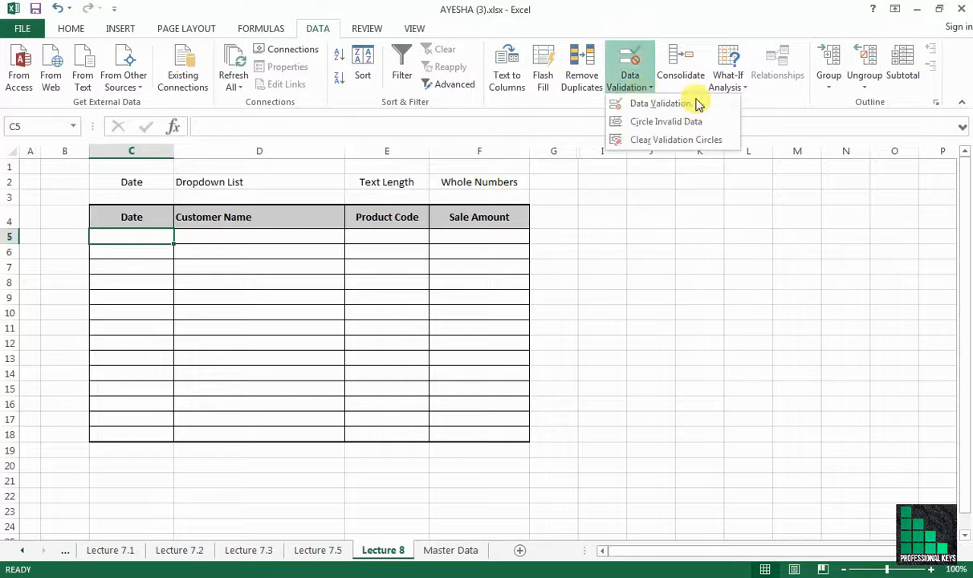
left_click(659, 103)
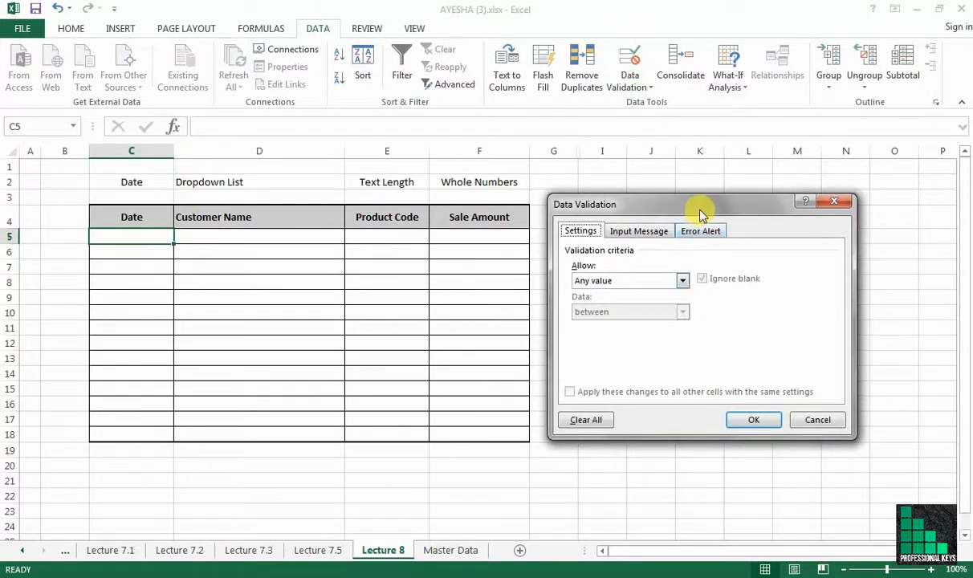
left_click_drag(699, 210, 694, 210)
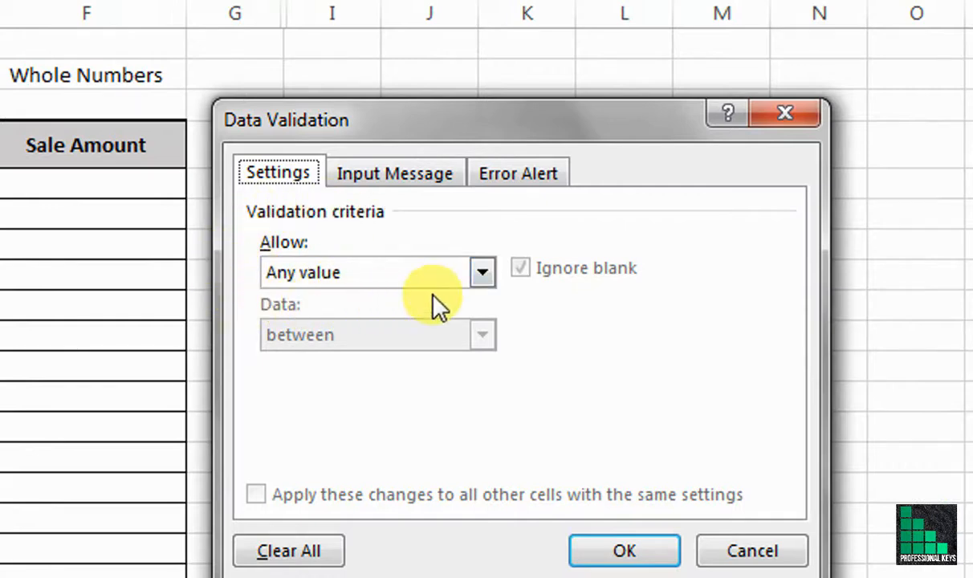
left_click(474, 279)
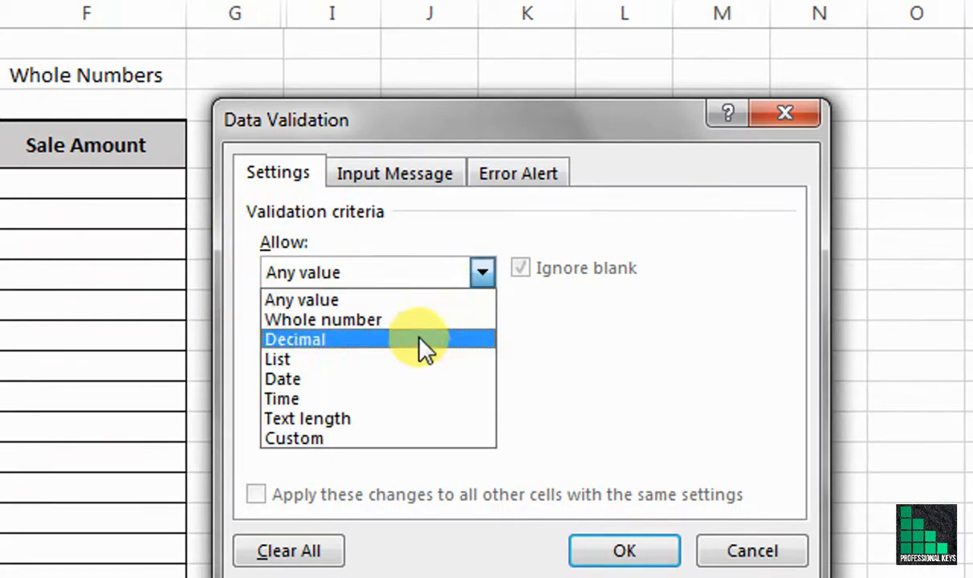
left_click(380, 379)
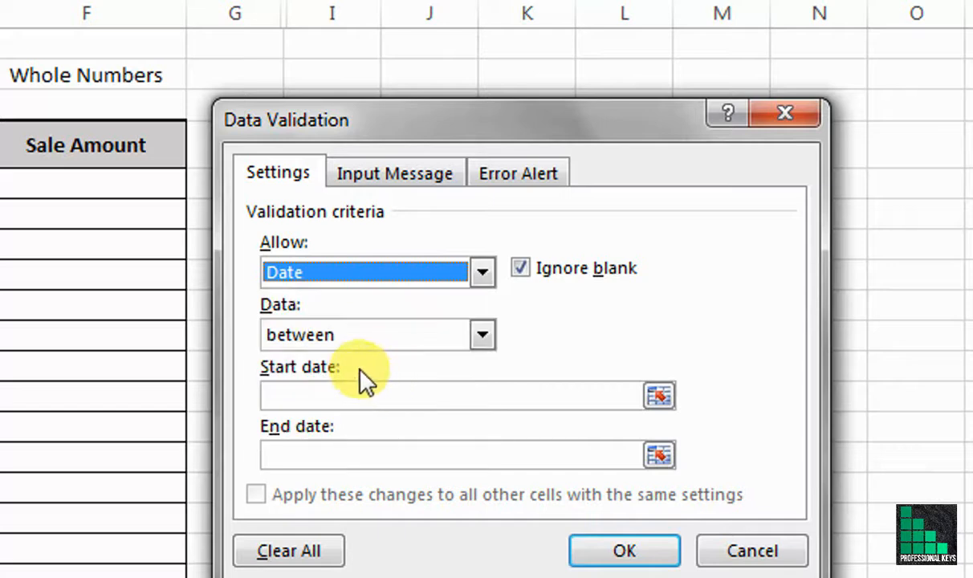
Step: Restrict the allowed dates to between 1-1-20 and 31-1-20 and apply the validation rule
left_click(483, 337)
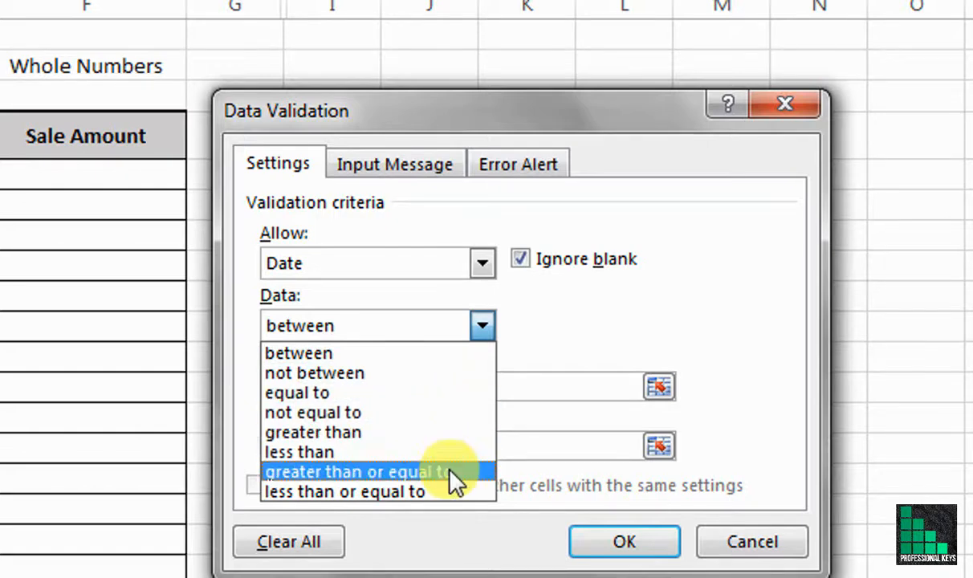
left_click(434, 361)
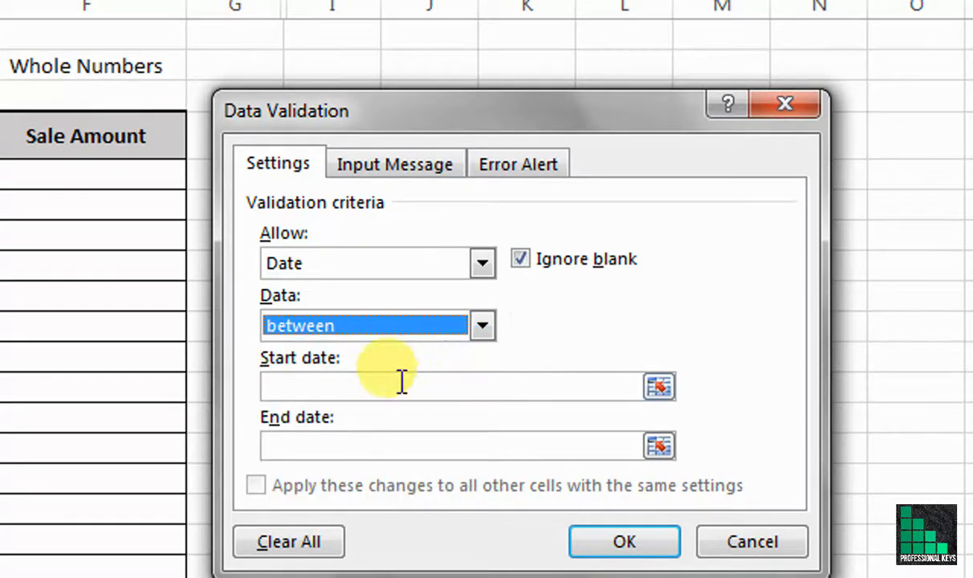
left_click(374, 387)
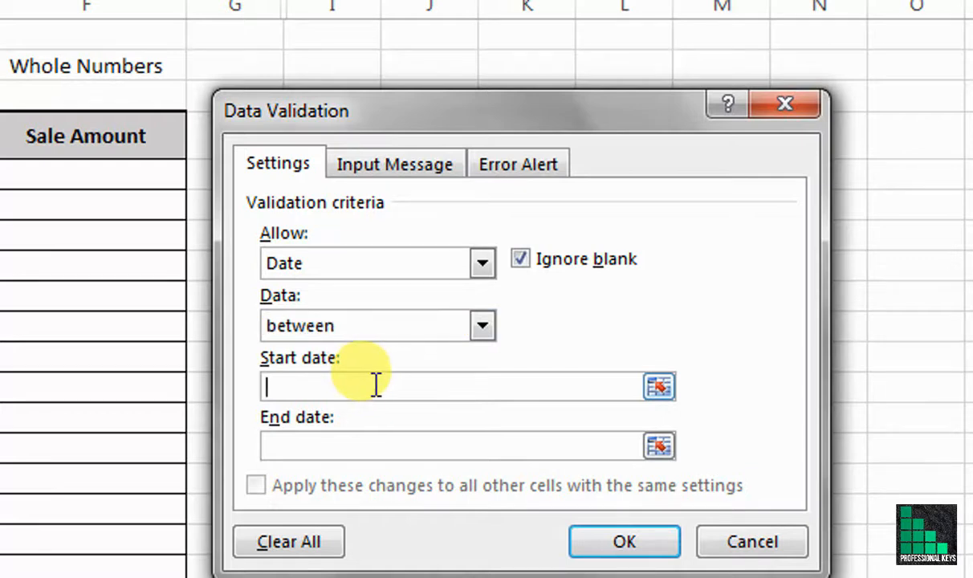
type("1-1-20")
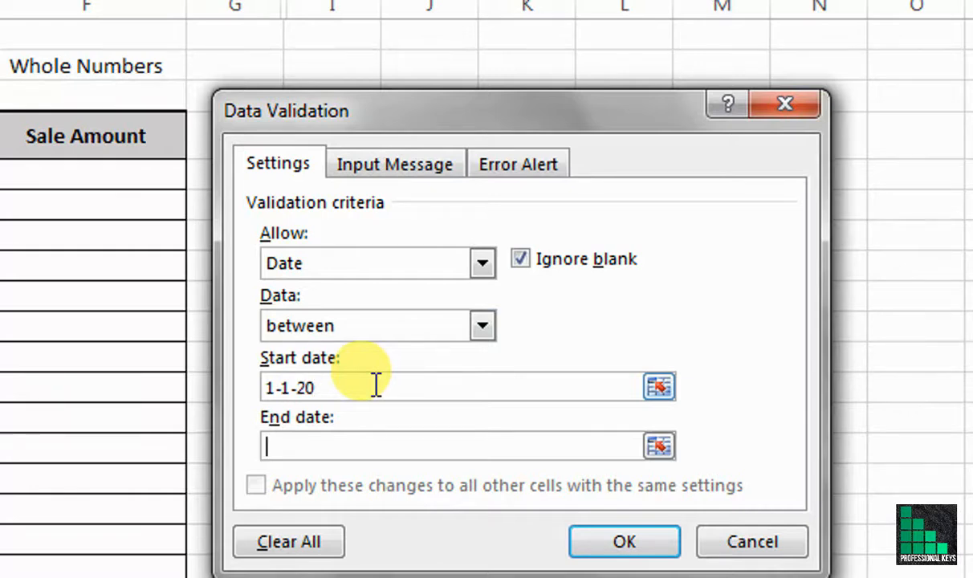
type("31-1-20")
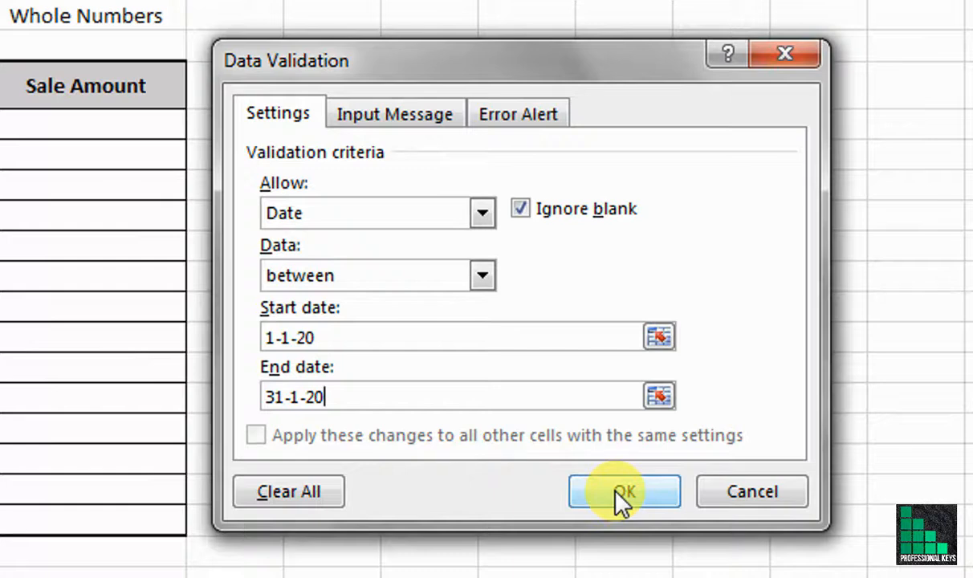
left_click(624, 493)
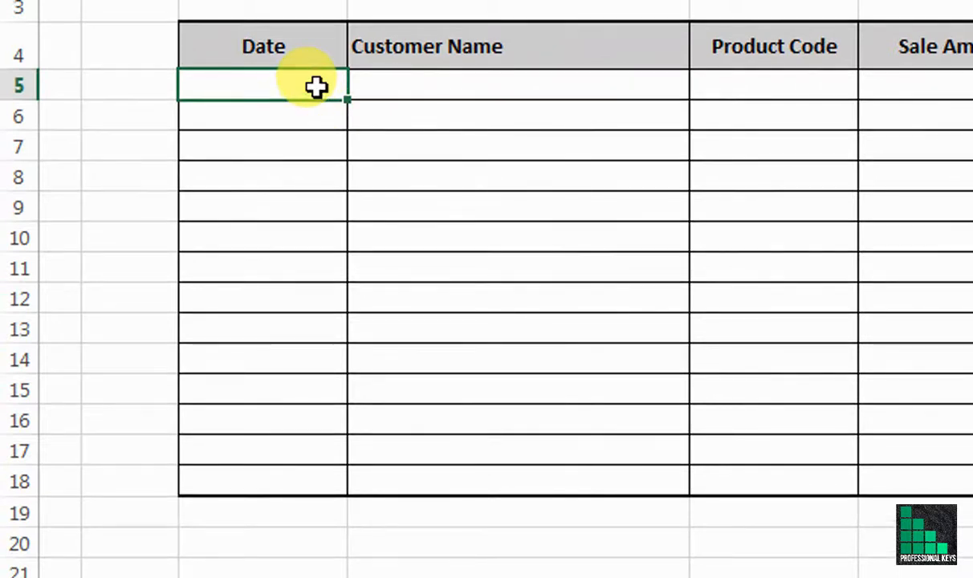
Step: Enter the date 1-1-20 in cell C5 to test the validation rule with an in-range date
type("=")
key("BackSpace")
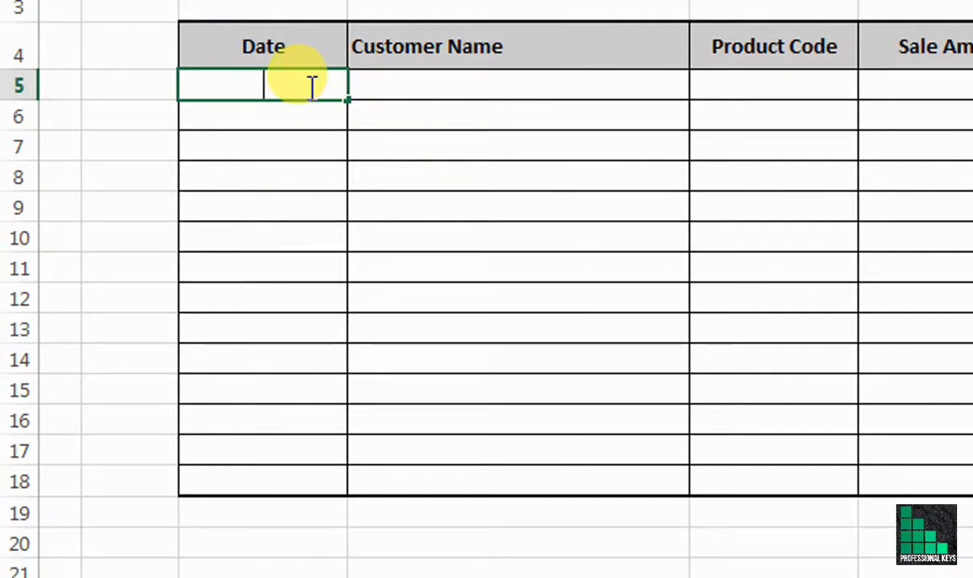
type("1-1-20")
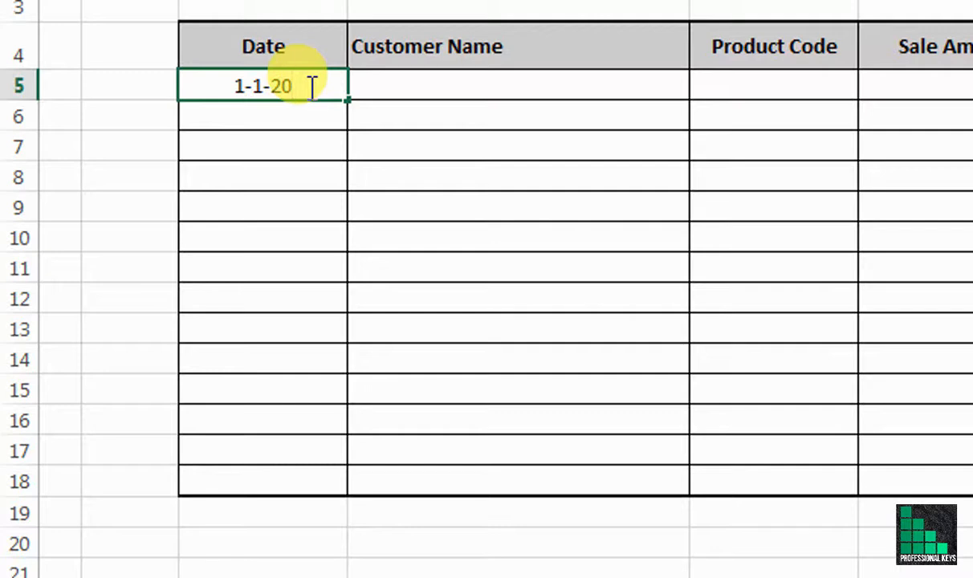
key("Return")
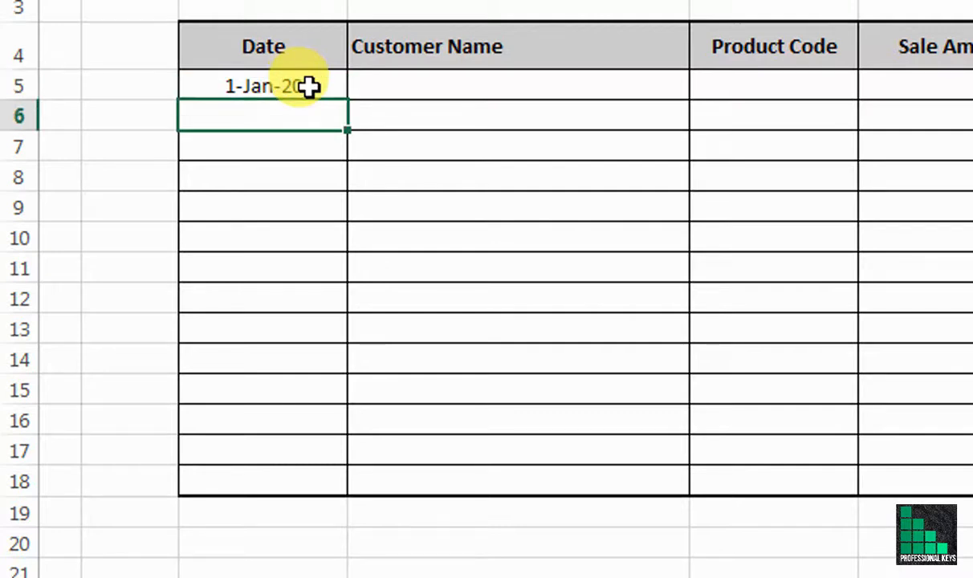
Step: Try to replace the date in cell C5 with the out-of-range date 2-2-20
left_click(335, 90)
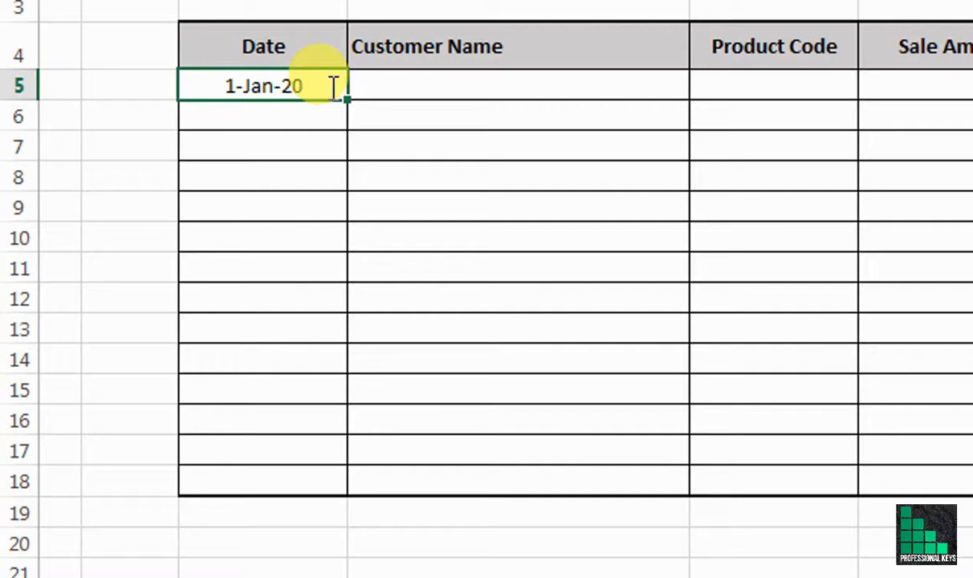
type("2-2-20")
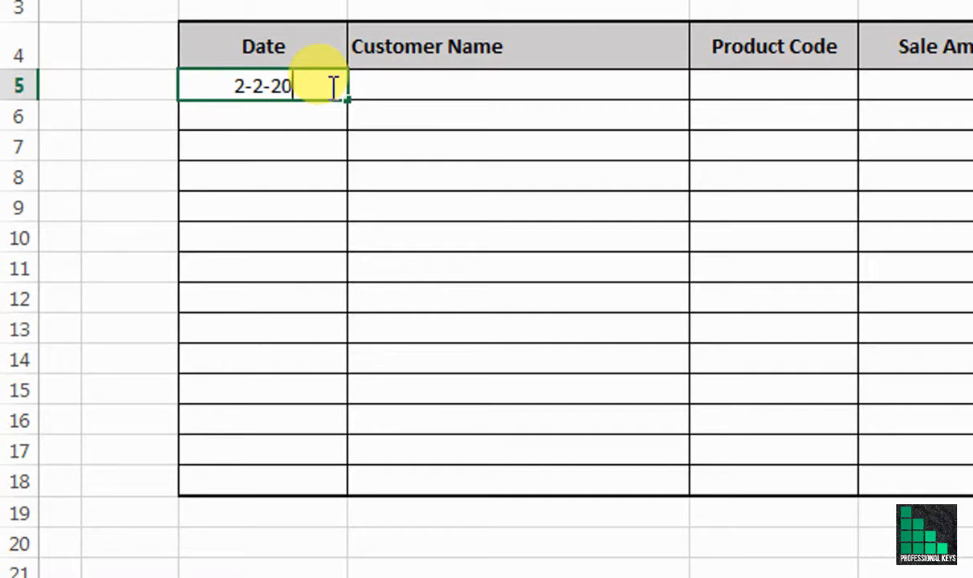
key("Return")
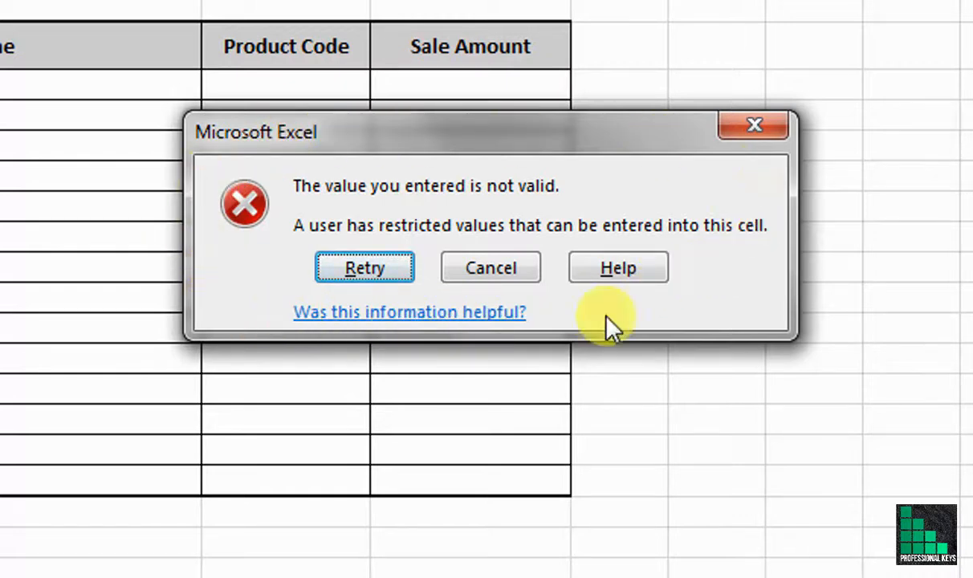
left_click(446, 272)
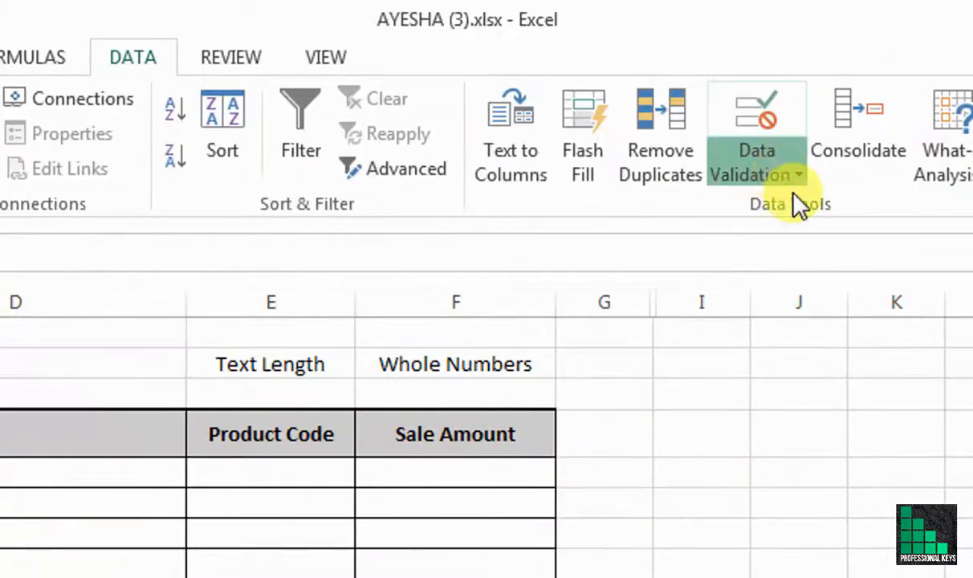
Step: Set the error alert title of cell C5's validation rule to "Input Data Invalid"
left_click(795, 181)
left_click(804, 210)
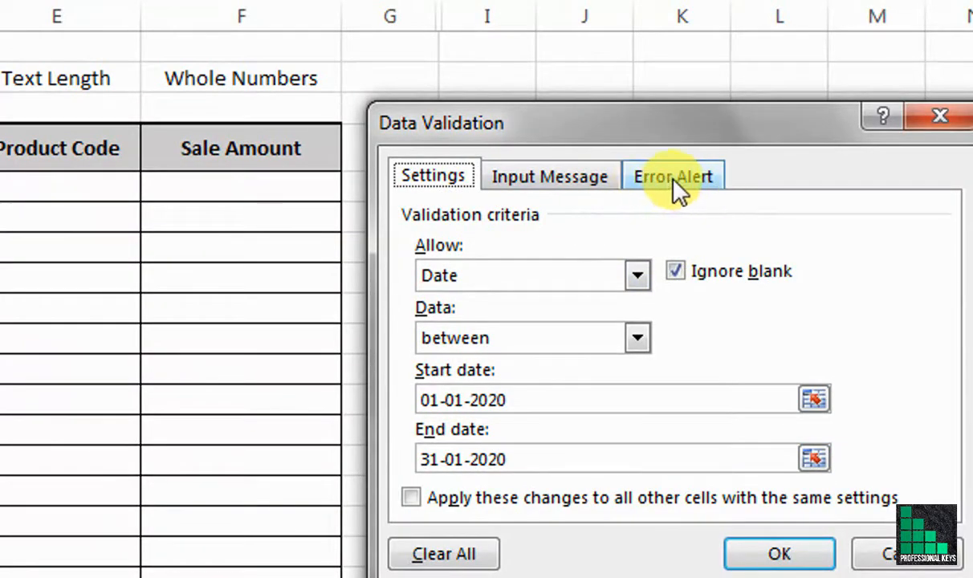
left_click(697, 188)
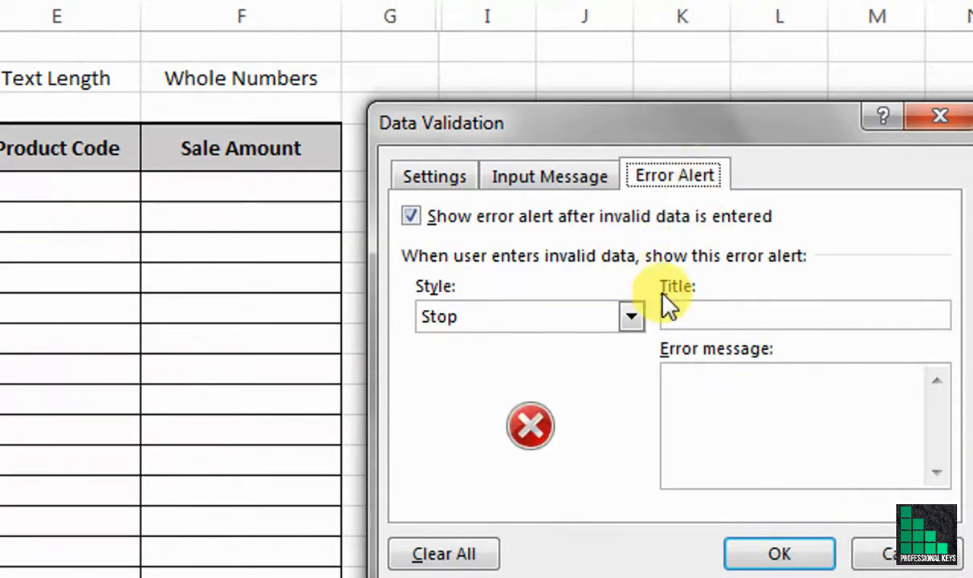
left_click(691, 313)
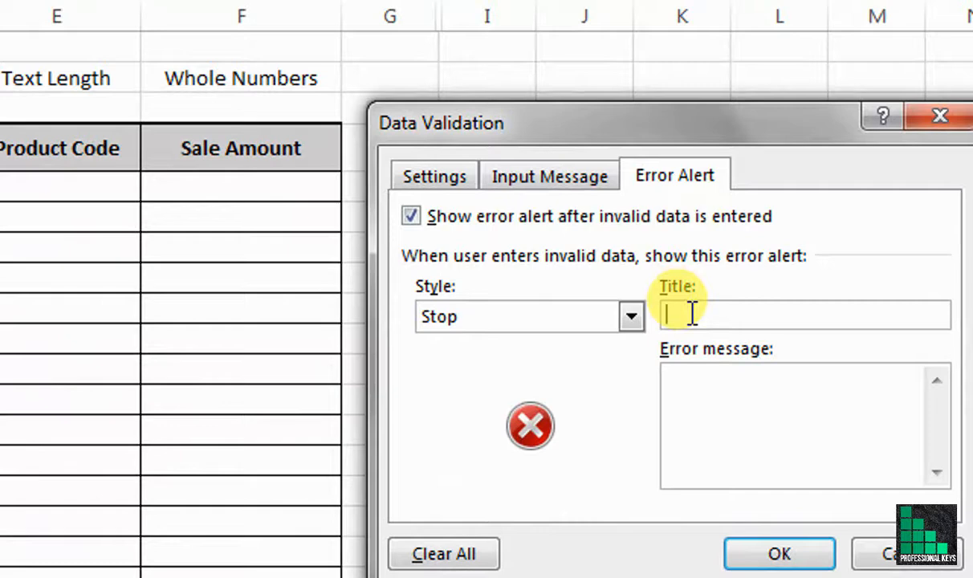
type("Input Data ")
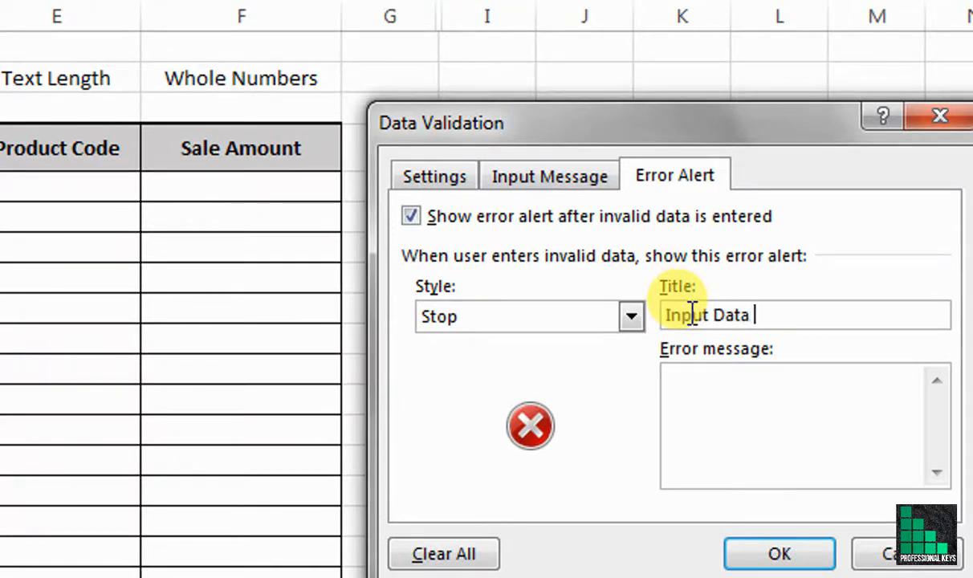
type("Invalid")
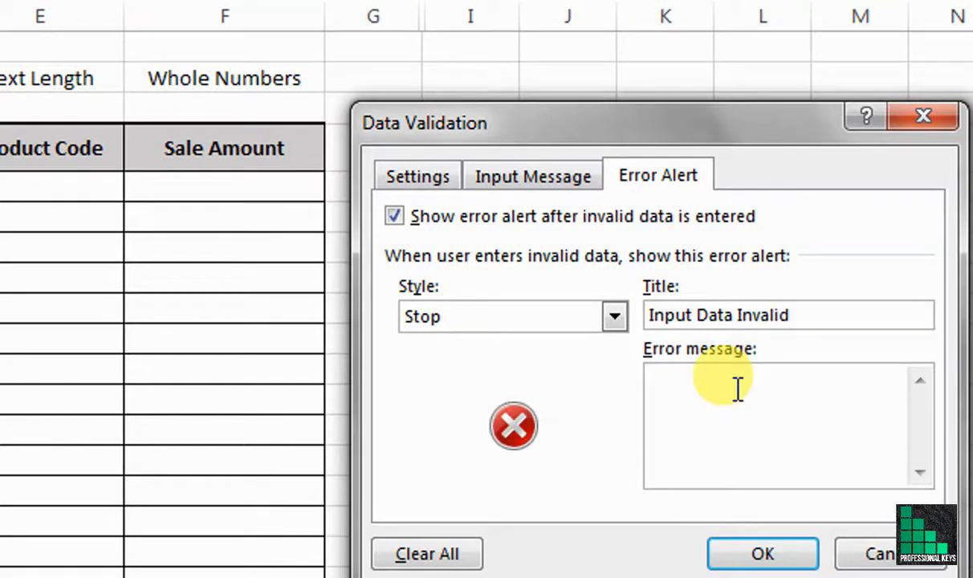
Step: Enter the error alert message "Please put date from 1-jan-30 to 31-ja-20" for cell C5's validation rule
type("Please")
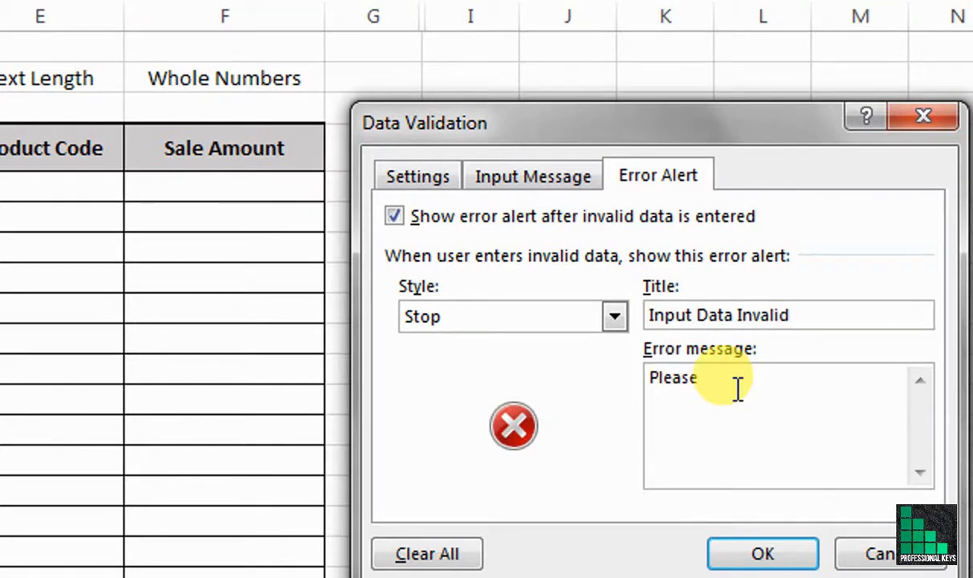
type(" pl")
key("BackSpace")
type("ut number")
key("BackSpace")
key("BackSpace")
key("BackSpace")
key("BackSpace")
key("BackSpace")
key("BackSpace")
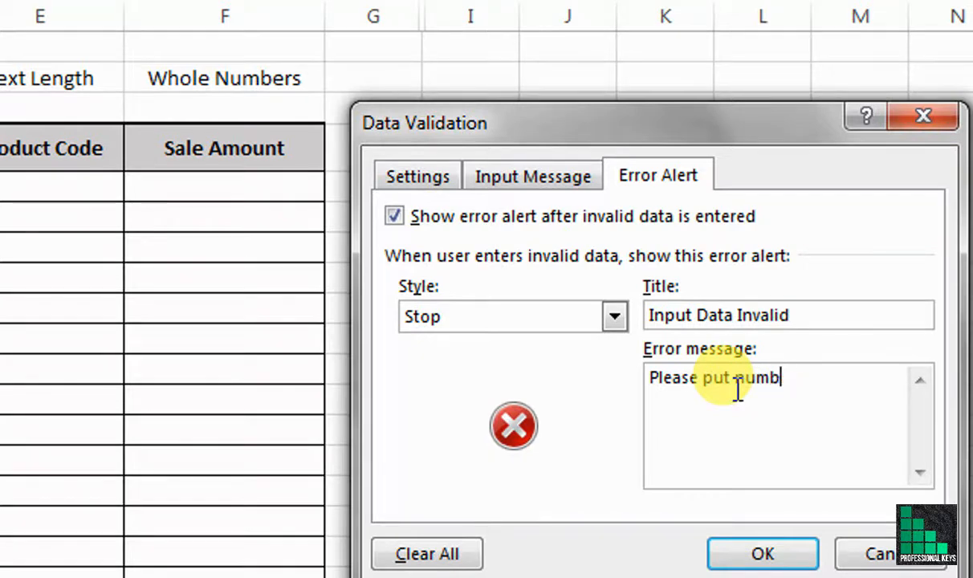
type("date fro")
key("BackSpace")
type("om jan")
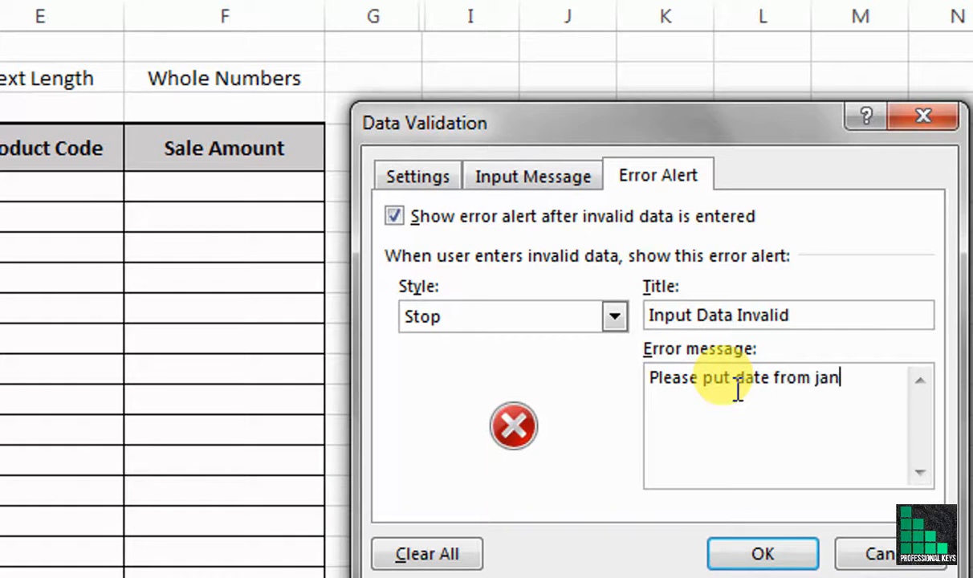
type("-")
key("Left")
key("Left")
key("Left")
key("Left")
type("1-")
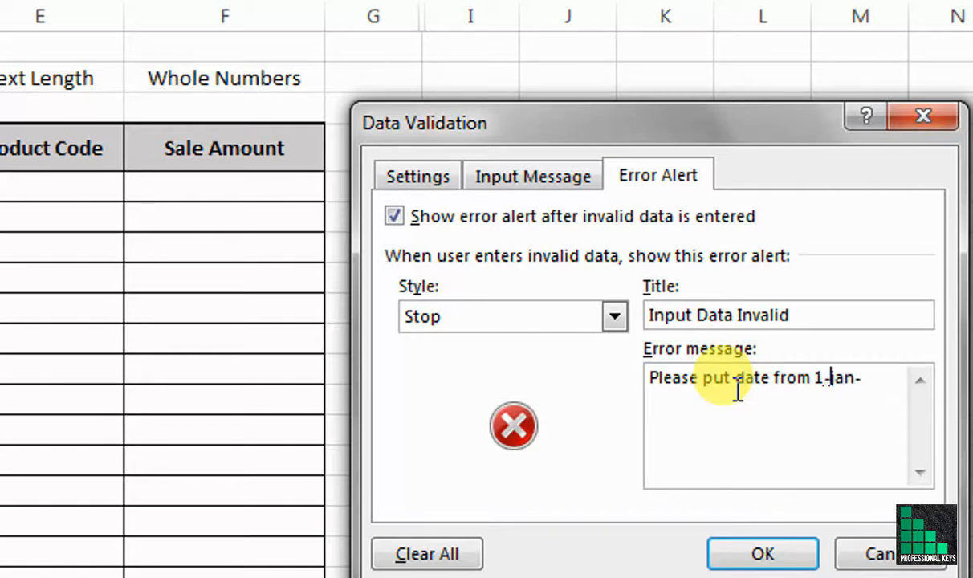
key("Right")
key("Right")
key("Right")
key("Right")
type("30 to ")
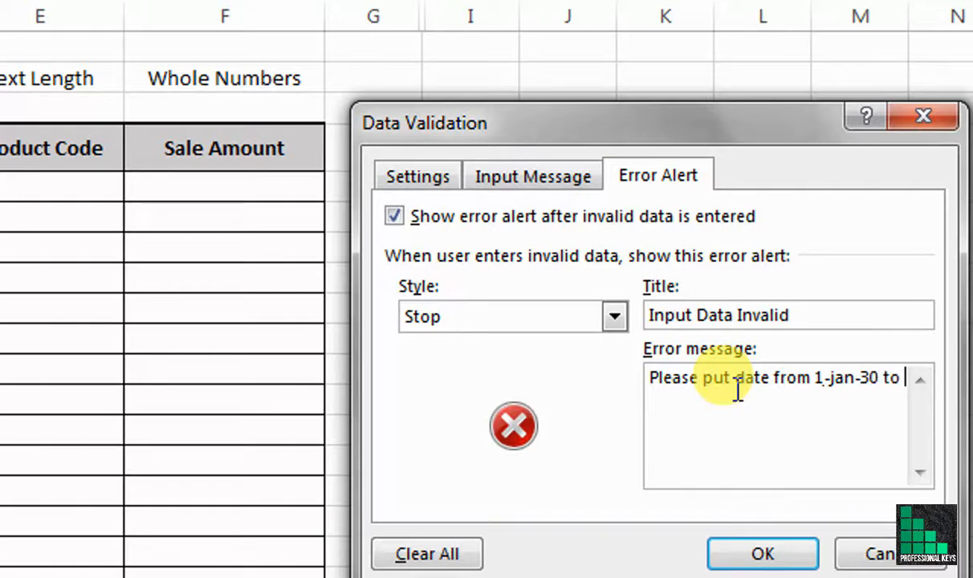
type("31-ja-")
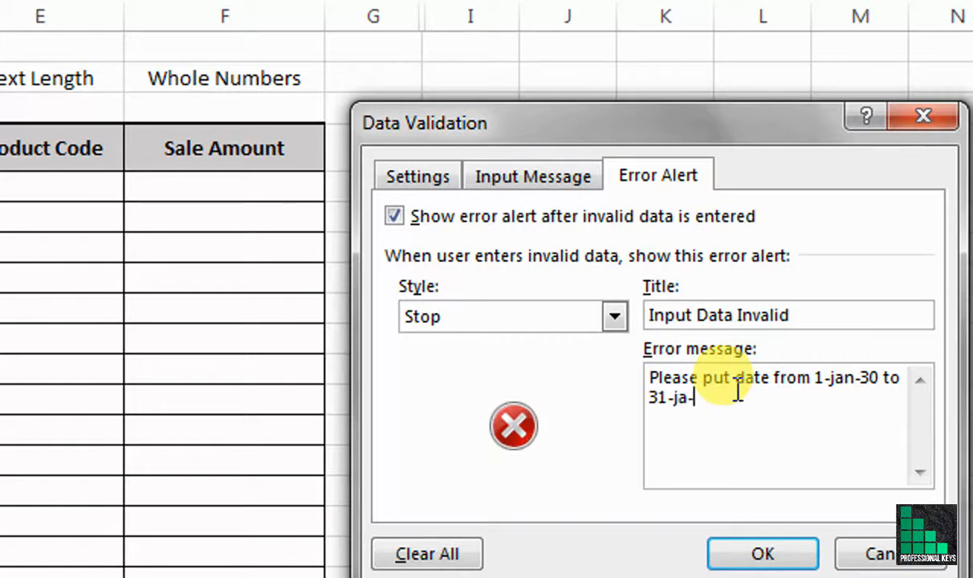
type("20")
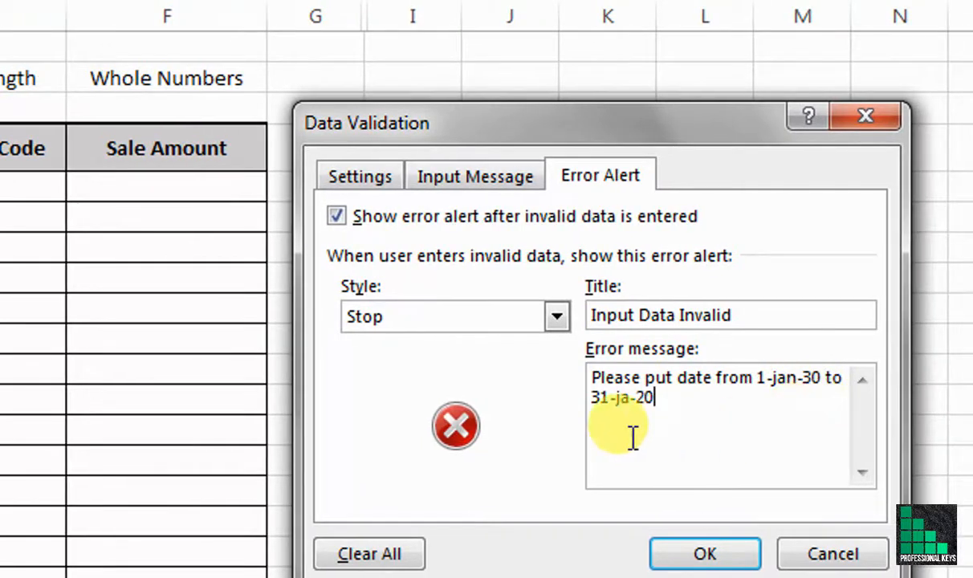
Step: Correct the error message's dates to 1-jan-20 and 31-jan-20 and apply the custom error alert
left_click(825, 380)
key("BackSpace")
key("BackSpace")
type("20")
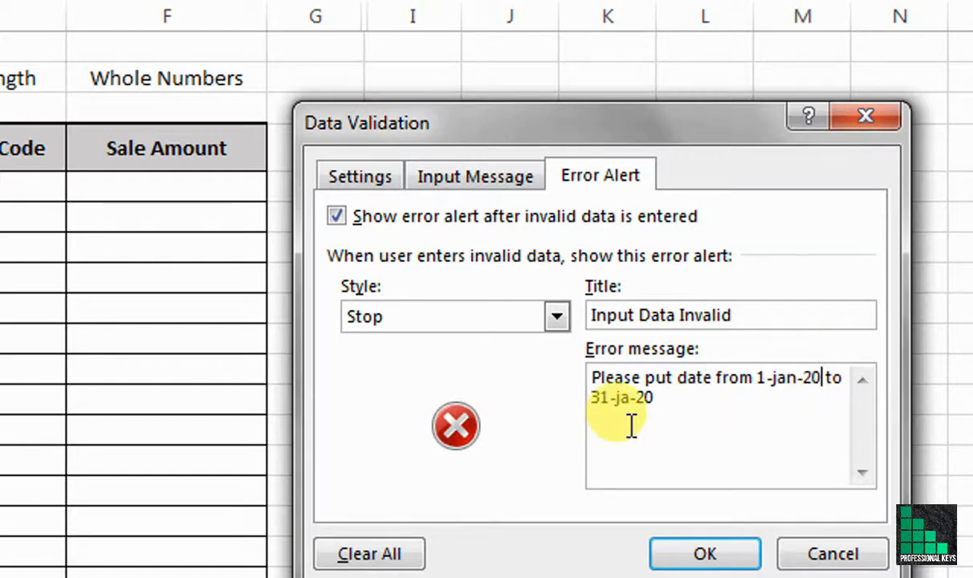
left_click(628, 399)
type("n")
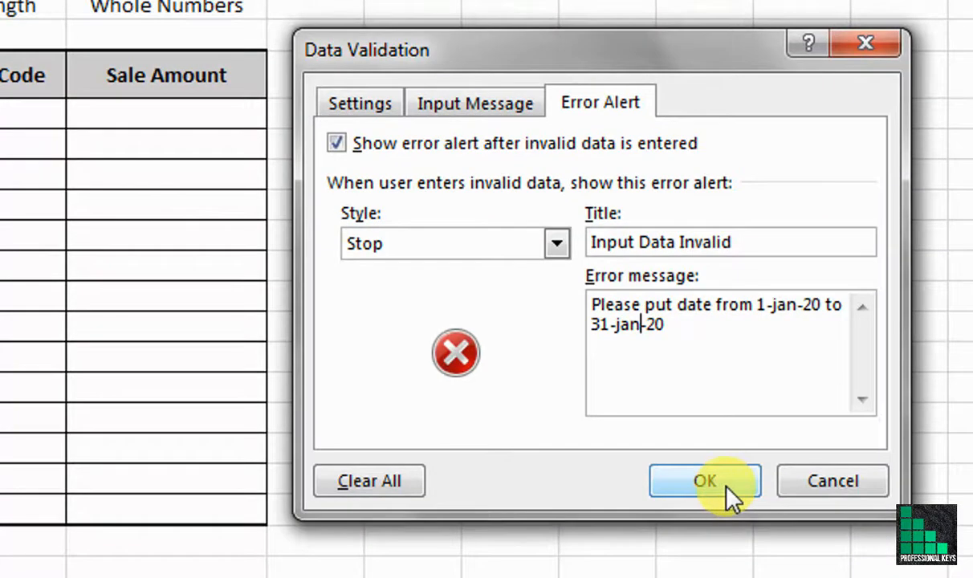
left_click(727, 480)
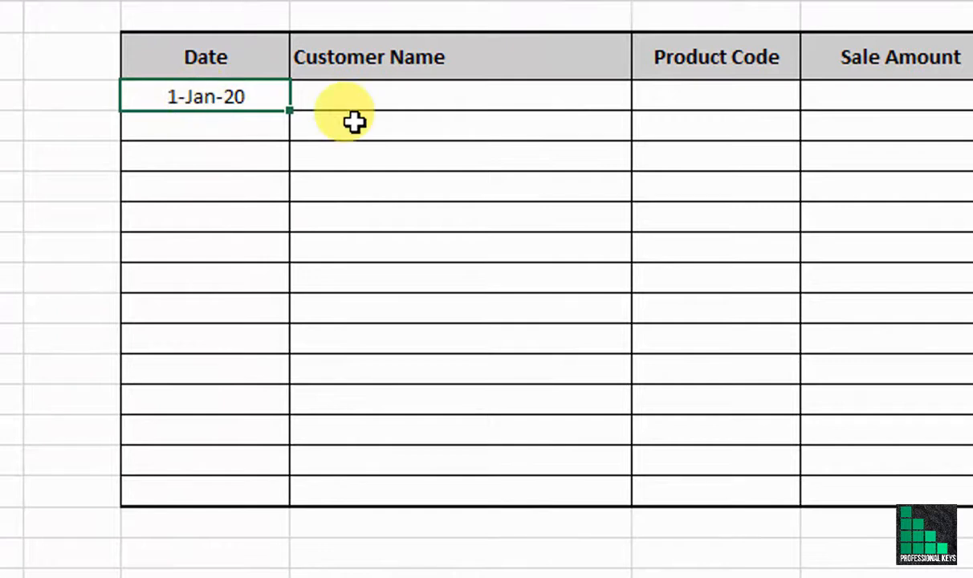
Step: Test the custom error alert by trying the out-of-range date 2-2-20 in cell C5, and cancel the entry
type("2-2-")
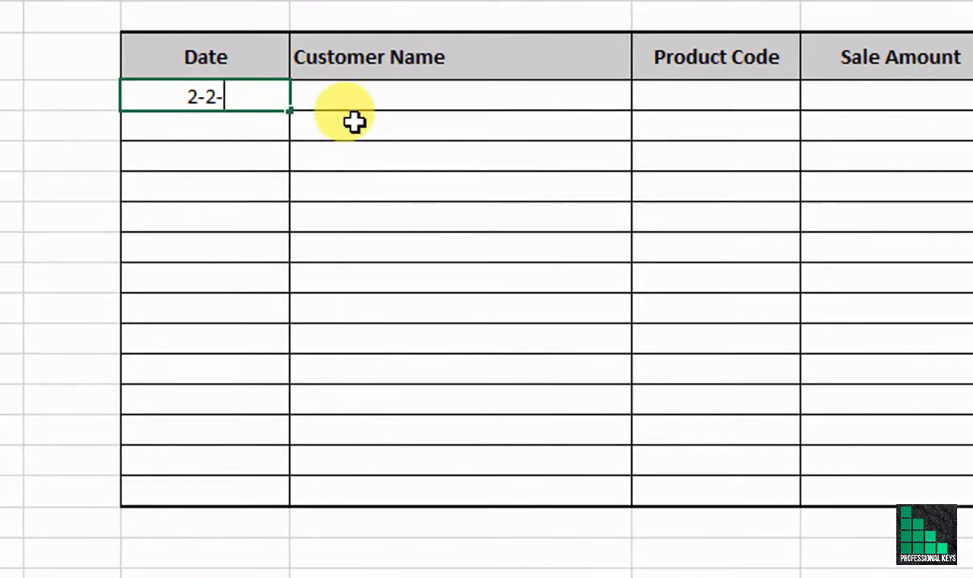
type("2-")
key("BackSpace")
type("0")
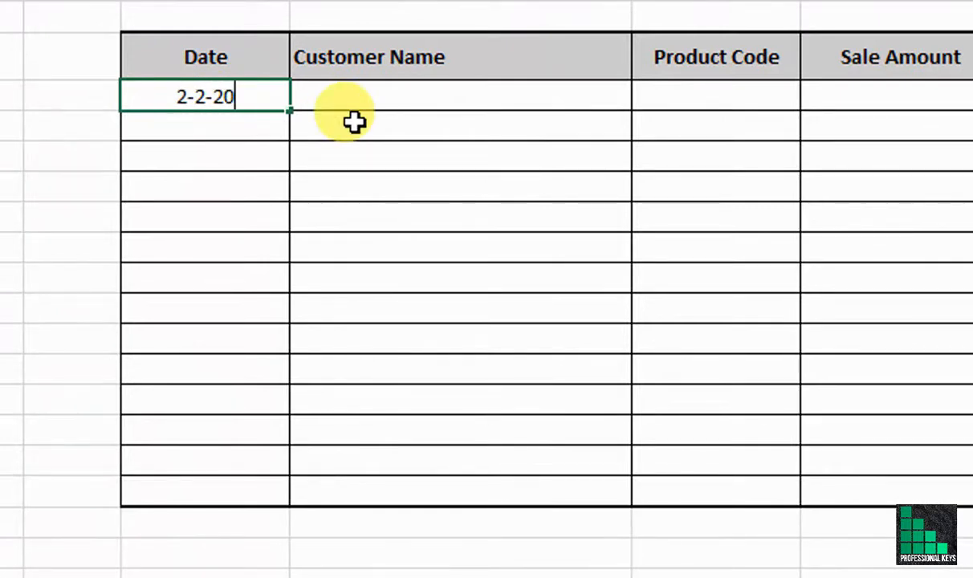
key("Return")
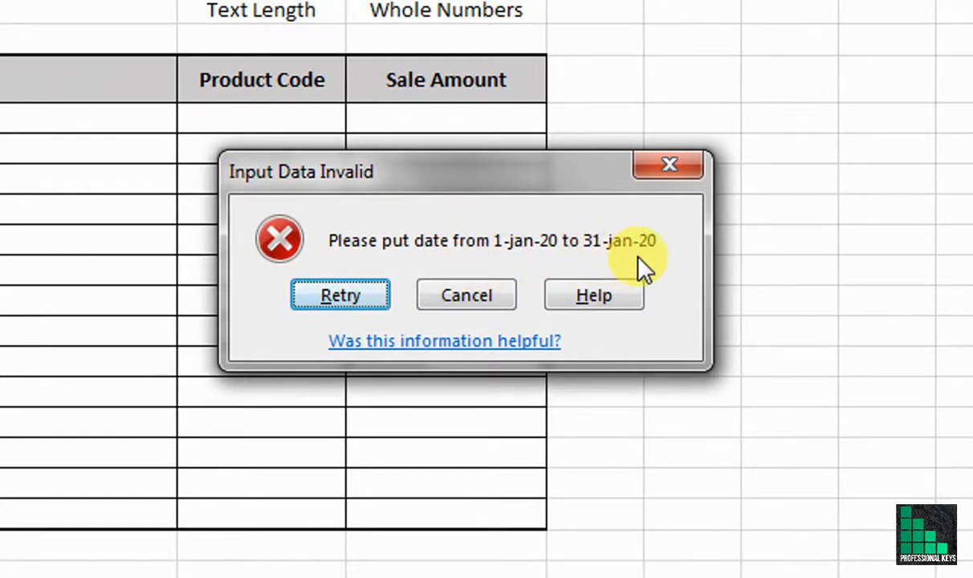
left_click(466, 296)
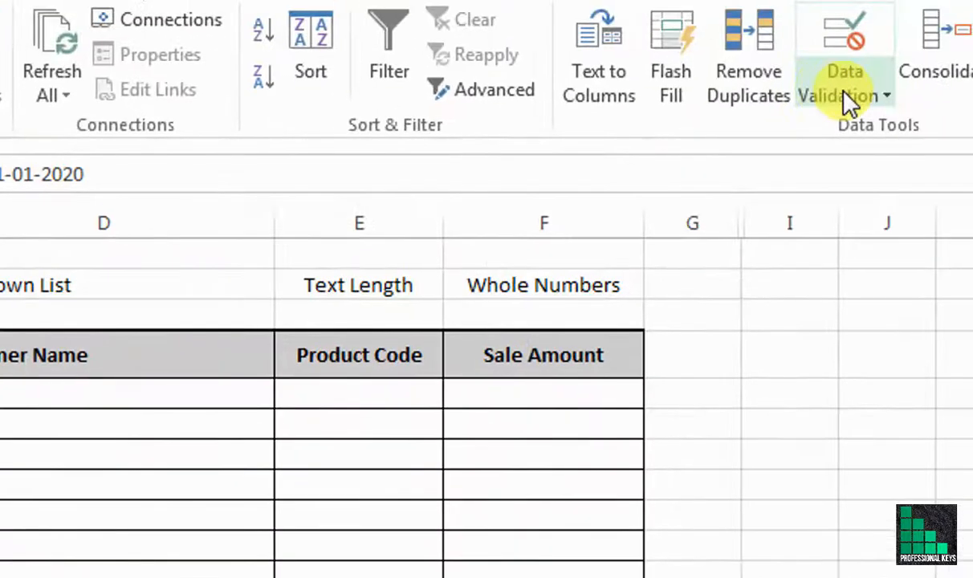
Step: Set the input message title of cell C5's validation rule to "Data Entry should be:"
left_click(841, 97)
left_click(884, 130)
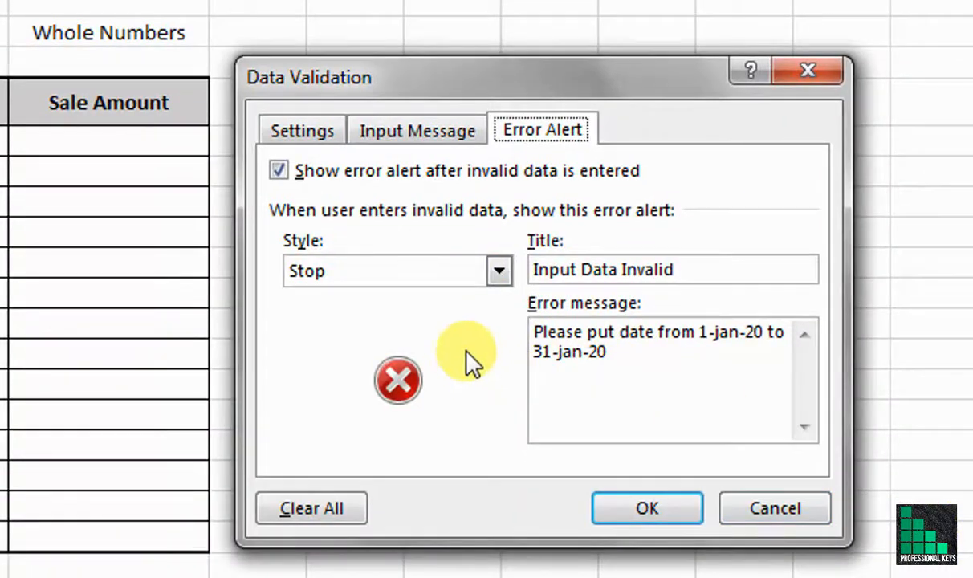
left_click(421, 135)
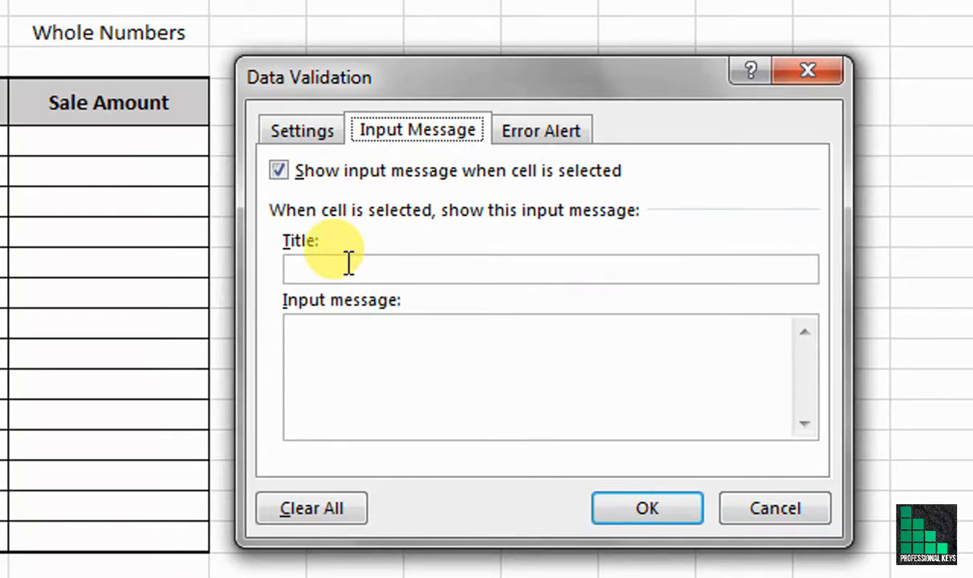
left_click(406, 268)
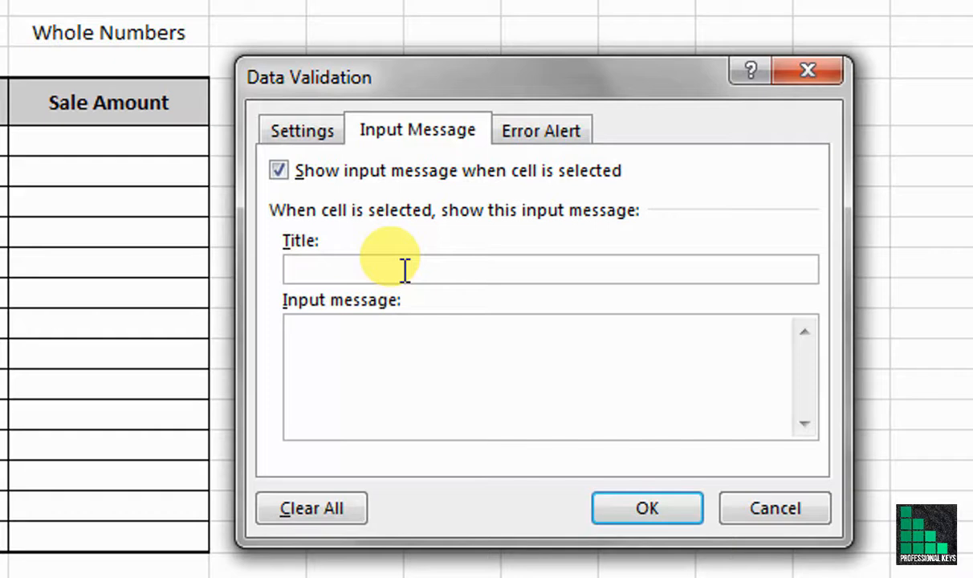
type("Input")
key("BackSpace")
key("BackSpace")
key("BackSpace")
key("BackSpace")
key("BackSpace")
key("BackSpace")
type("Data E")
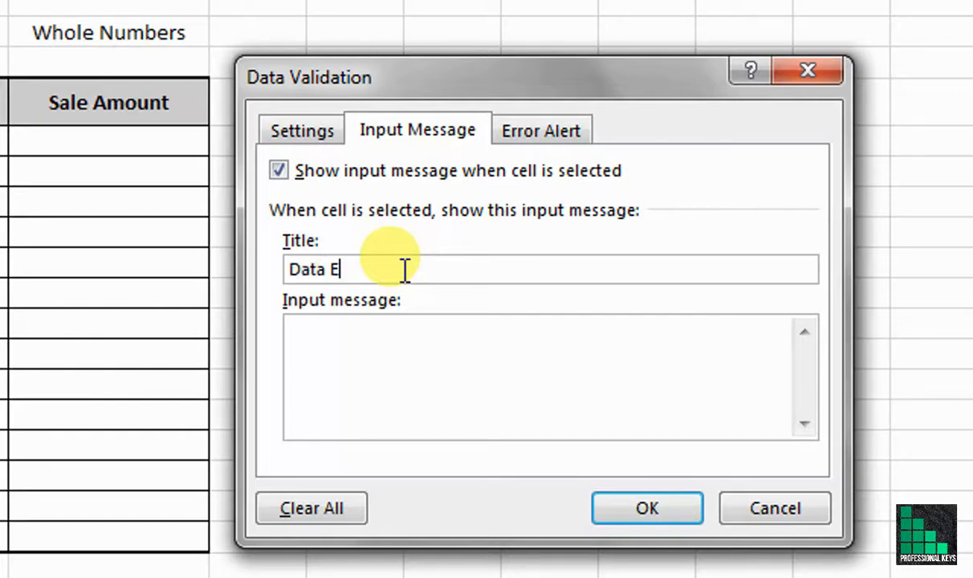
type("ntry sj")
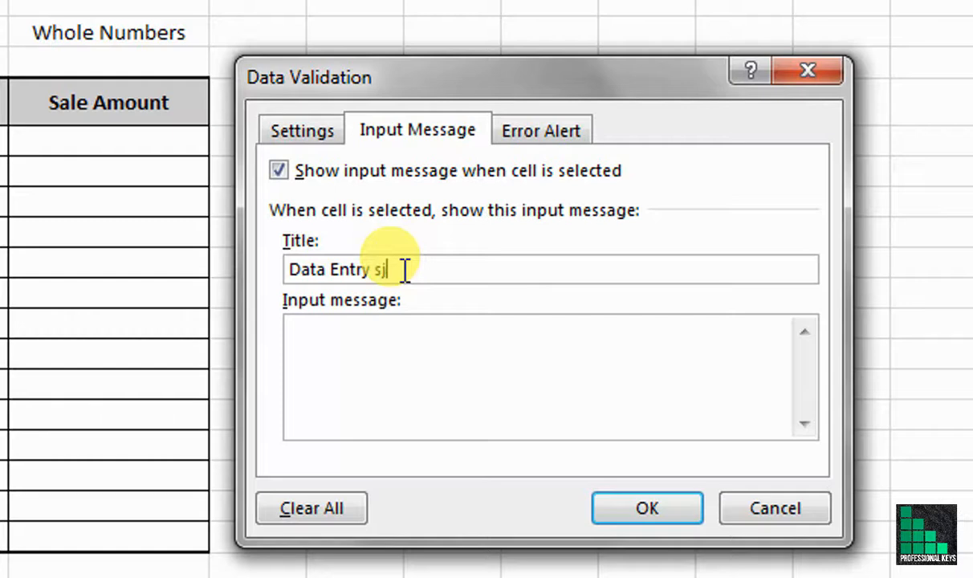
key("BackSpace")
type("hould be:")
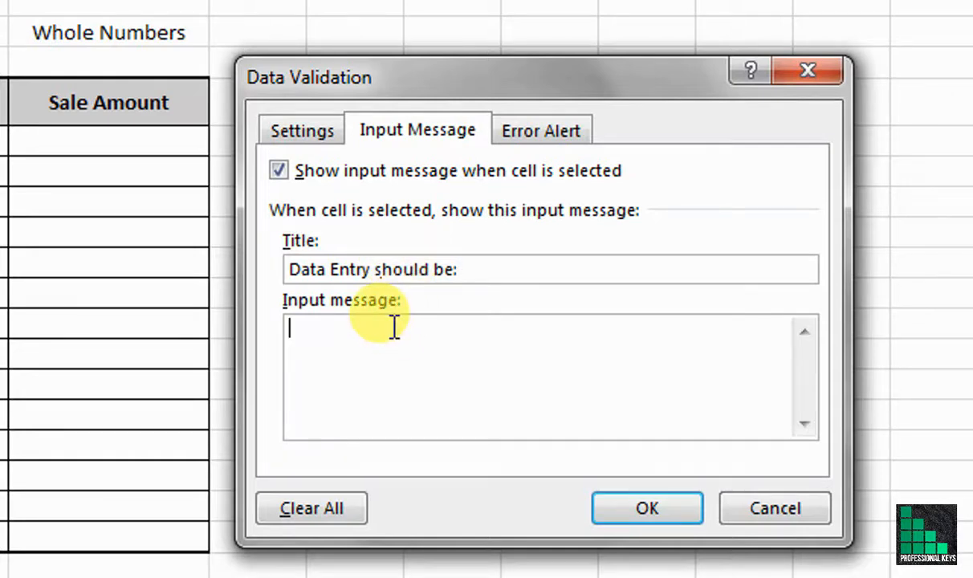
Step: Set the input message text to "From 1st jan-20 to 31-jan-20" and apply the validation rule
type("From ")
type("jan")
key("BackSpace")
key("BackSpace")
key("BackSpace")
type("1st ")
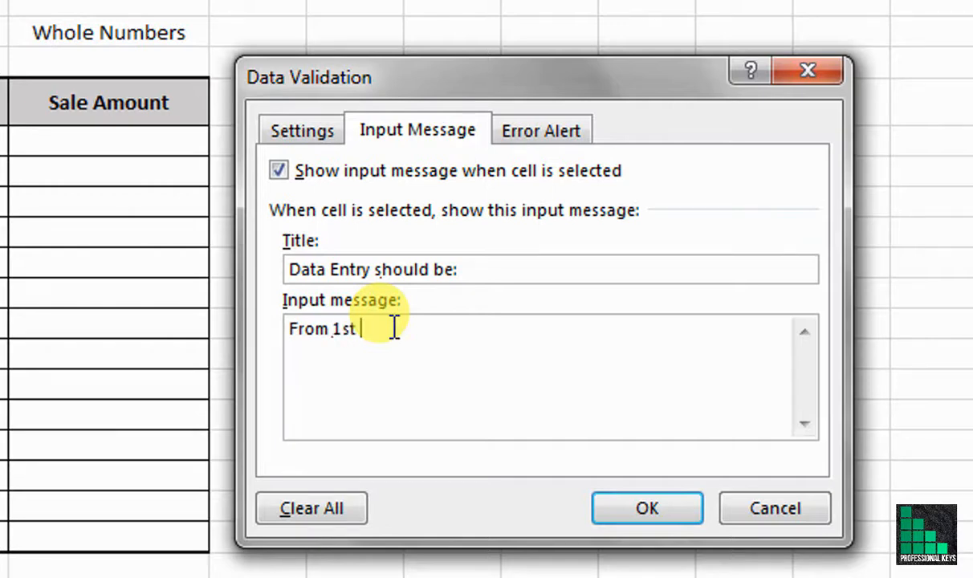
type("jan-20 to 31")
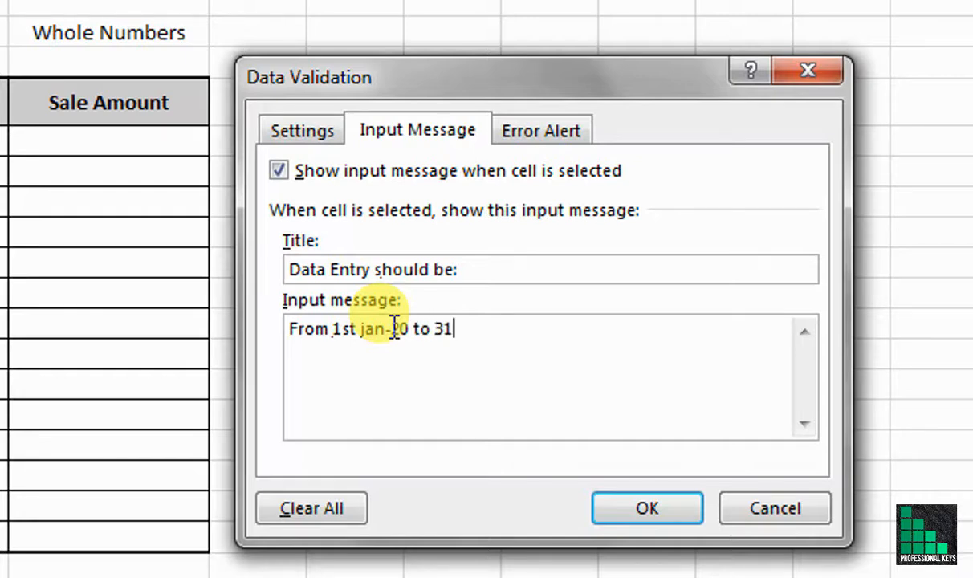
type("-jan-20")
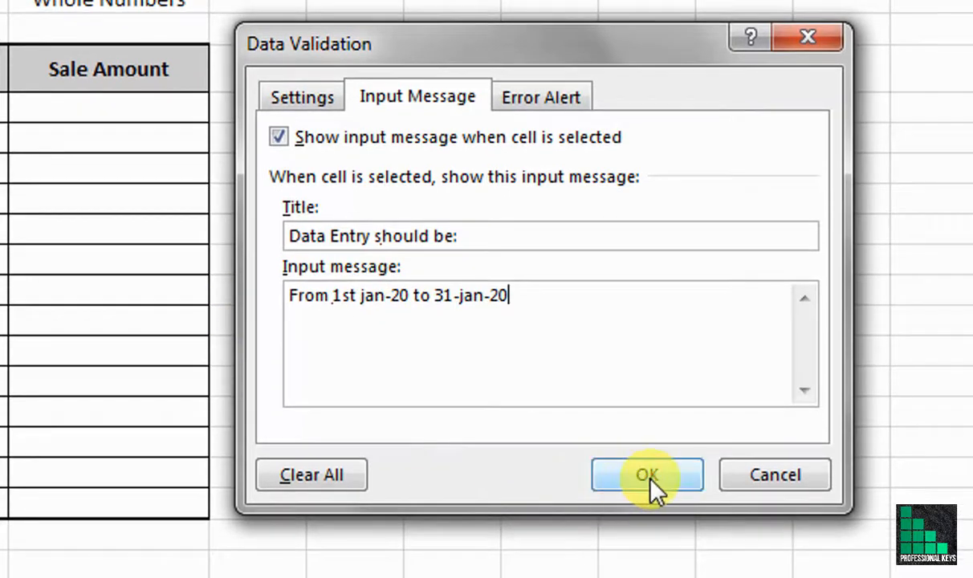
left_click(647, 508)
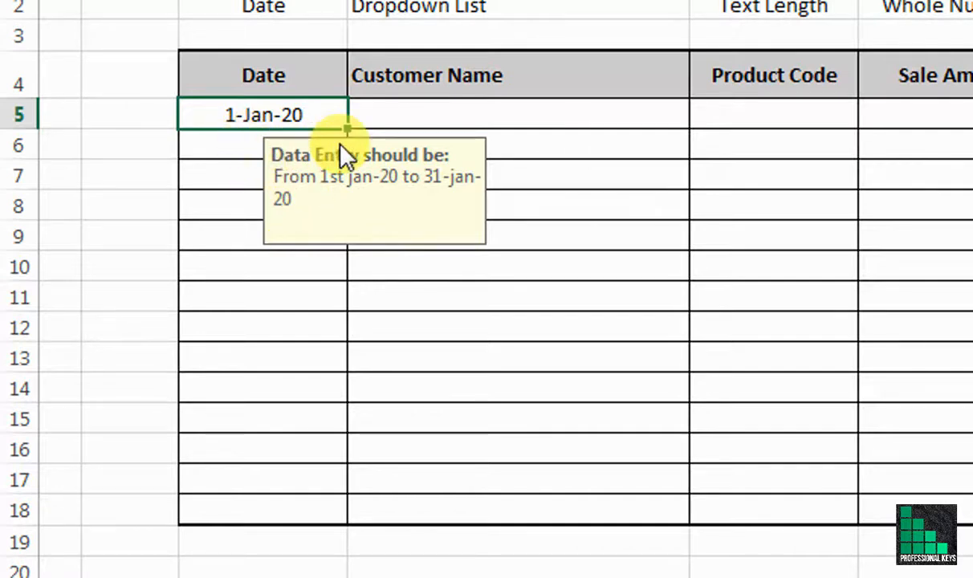
Step: Copy cell C5 and paste only its validation onto the Date column range C5:C18
right_click(296, 116)
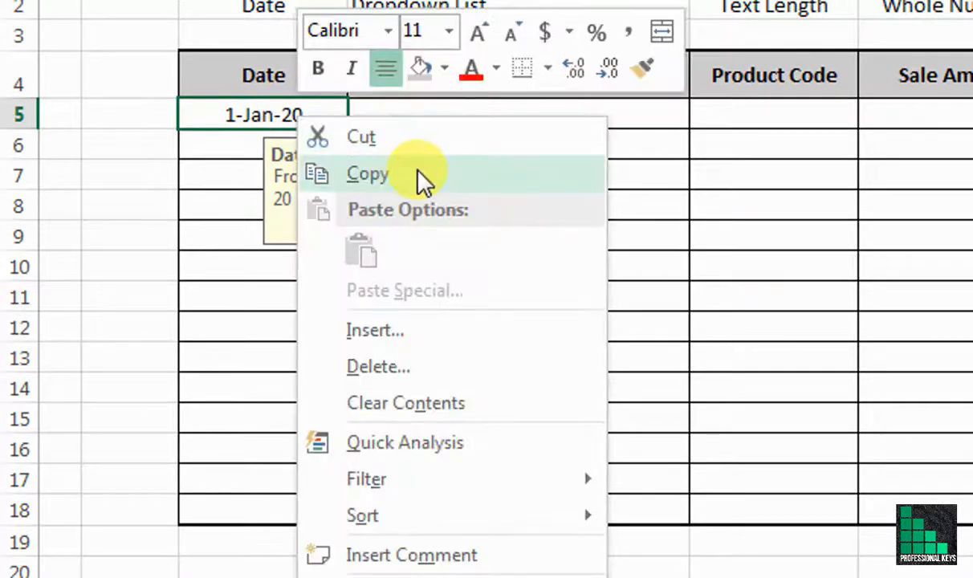
left_click(396, 163)
mouse_move(265, 120)
left_mouse_down()
mouse_move(251, 261)
mouse_move(257, 495)
left_mouse_up()
right_click(241, 309)
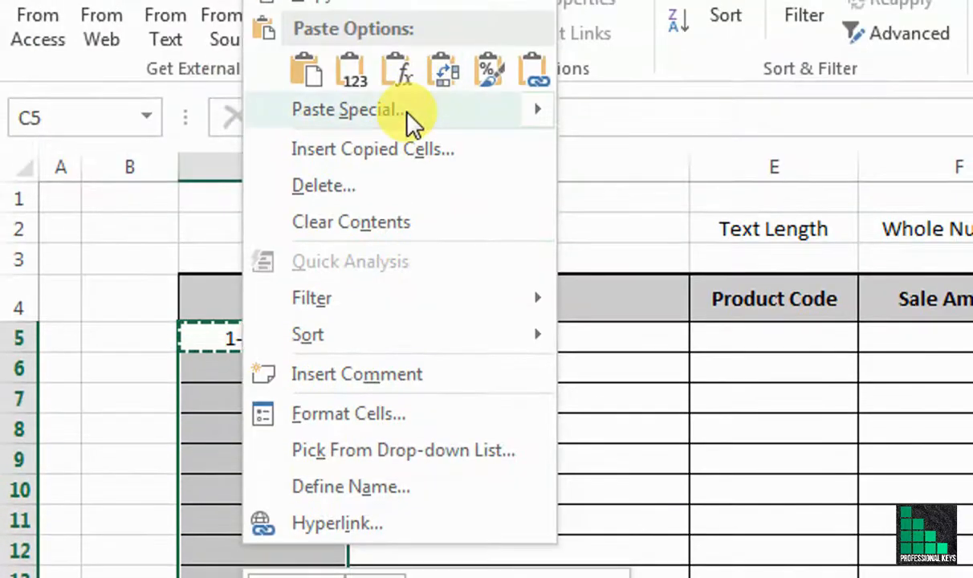
left_click(407, 112)
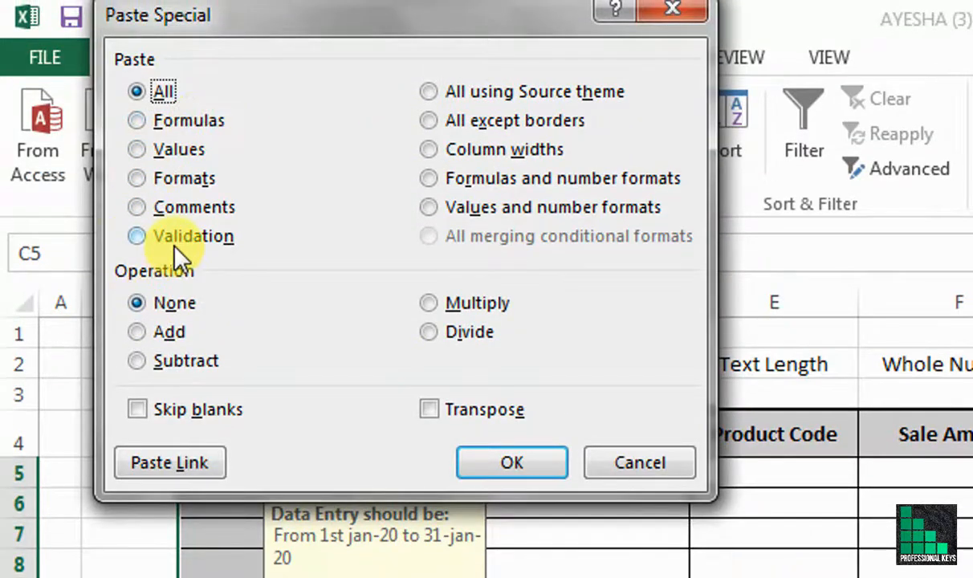
left_click(174, 241)
left_click(514, 464)
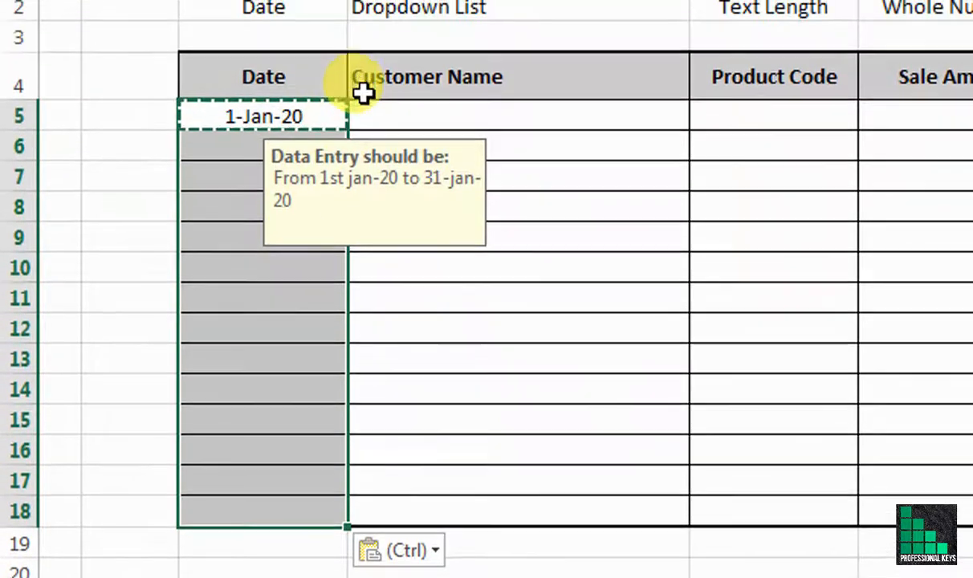
Step: Spot-check the input message on several Date column cells and enter the in-range date 21-1-20 in cell C12
left_click(248, 203)
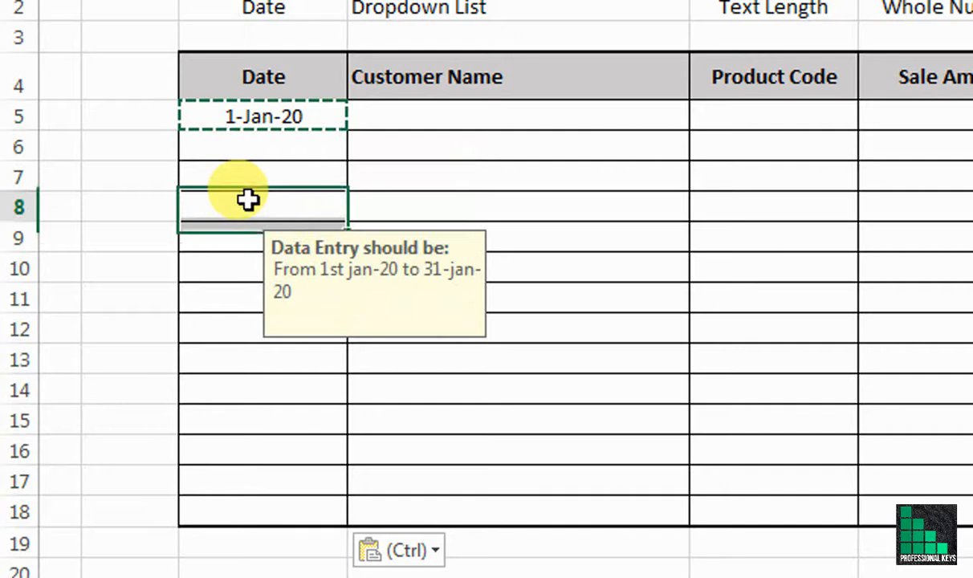
left_click(227, 298)
left_click(219, 363)
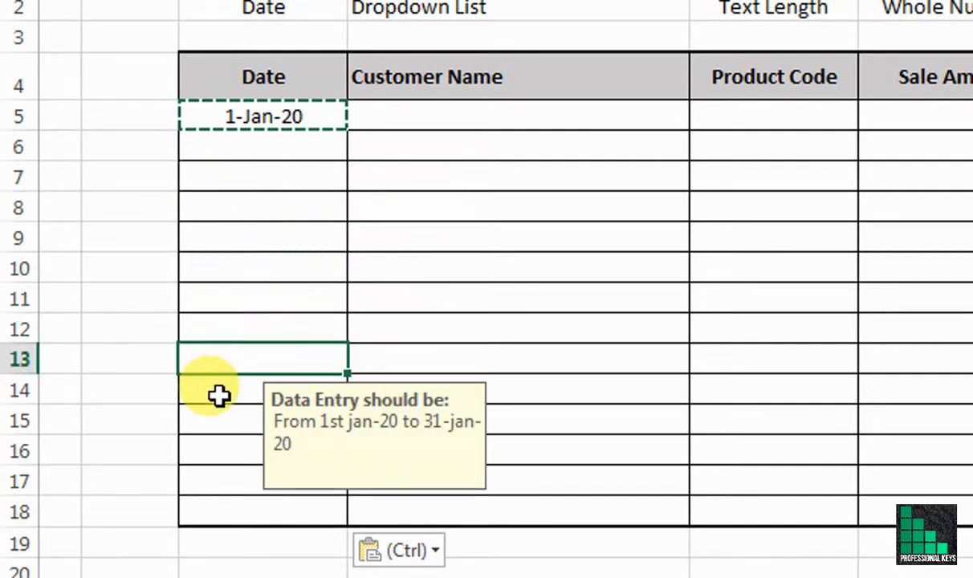
left_click(211, 457)
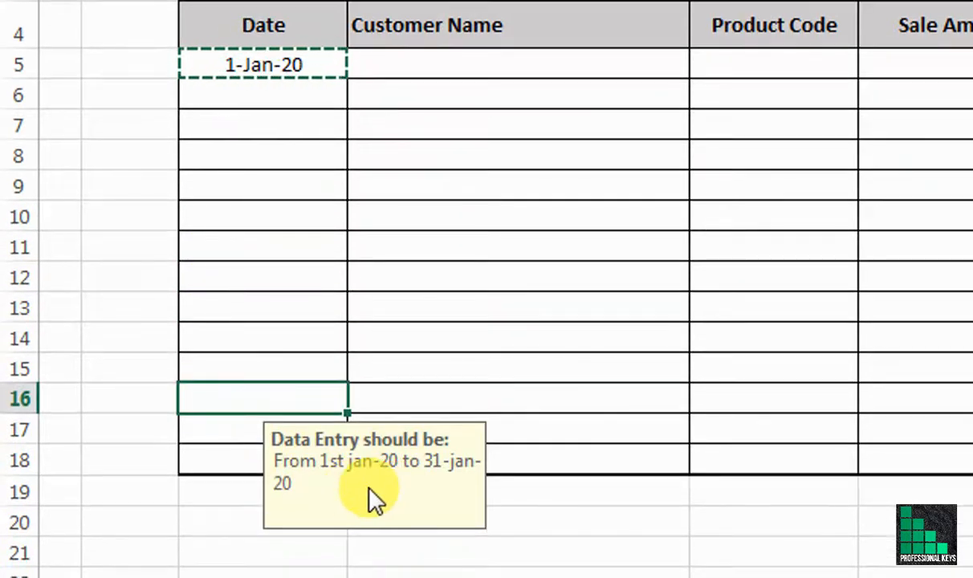
left_click(254, 282)
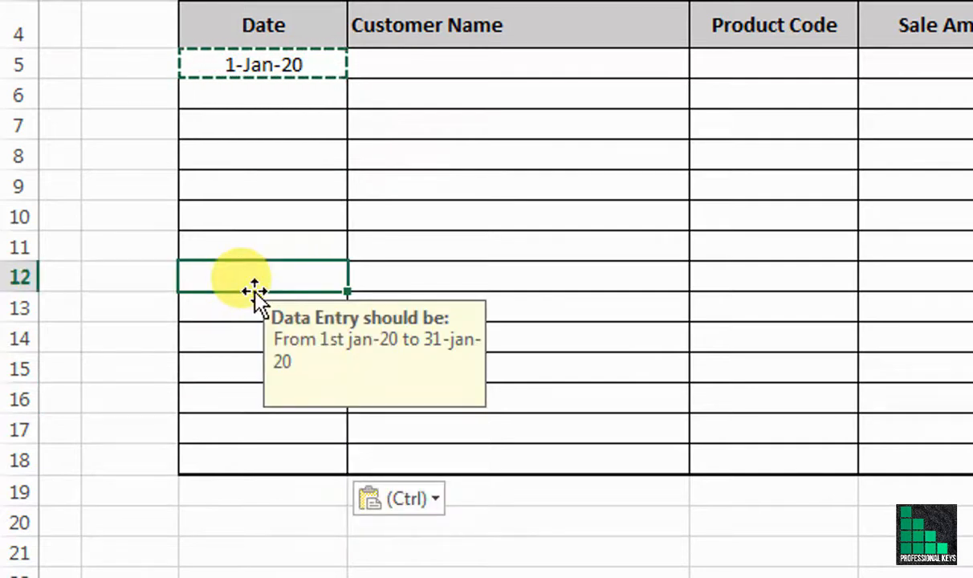
key("Escape")
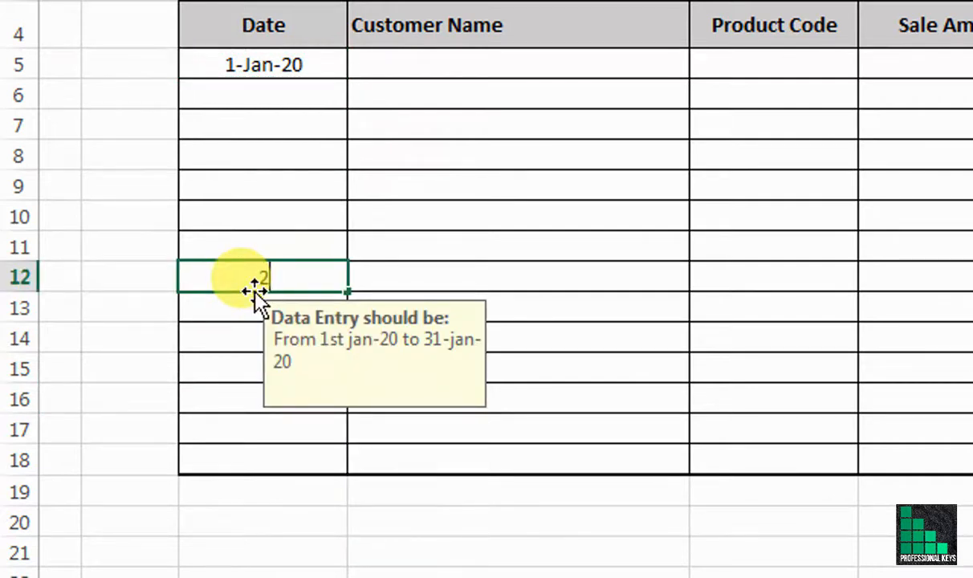
type("21-1-20")
key("Return")
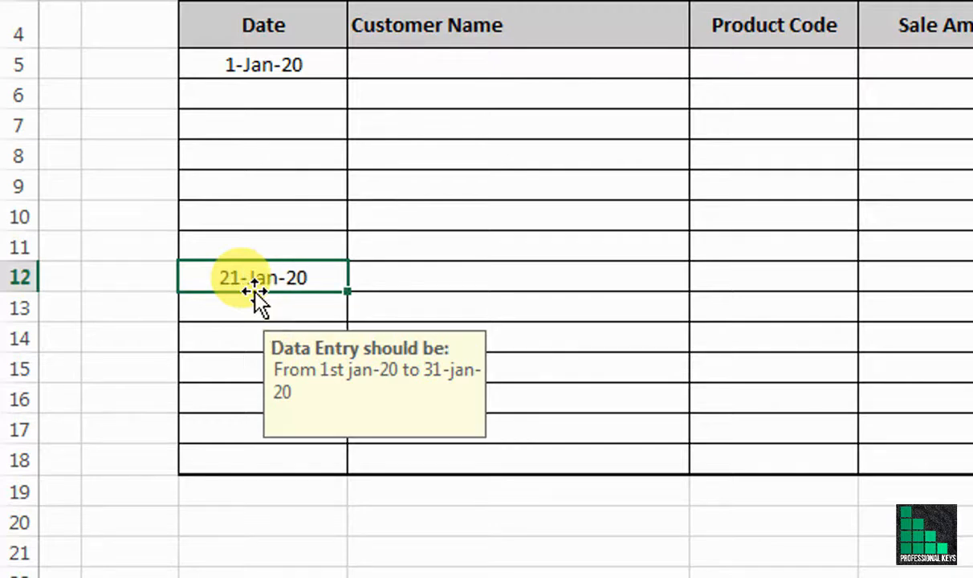
left_click(295, 181)
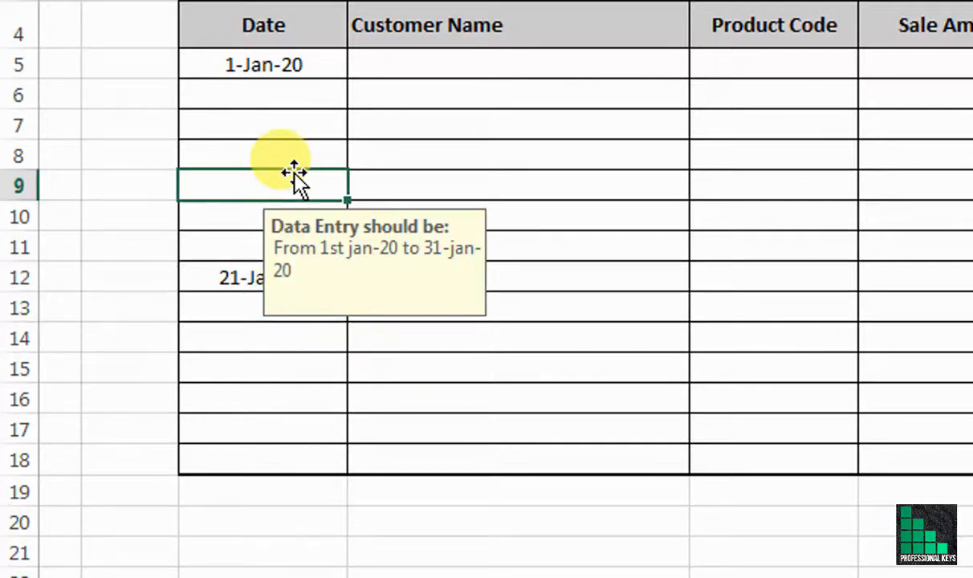
Step: Try to enter the date 2-3-20 in cell C9 to test the Date rule, and cancel the entry
type("2-3-20")
key("Return")
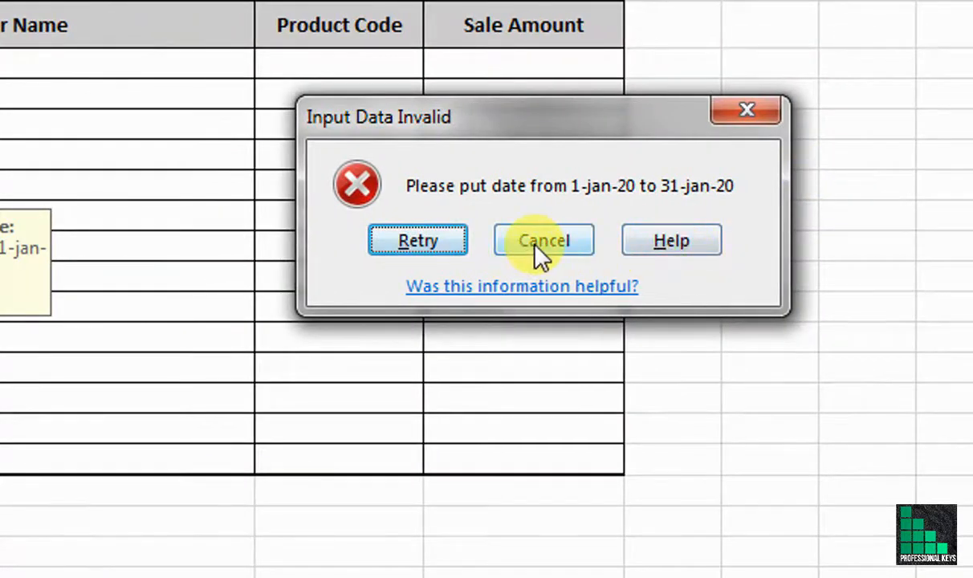
left_click(544, 241)
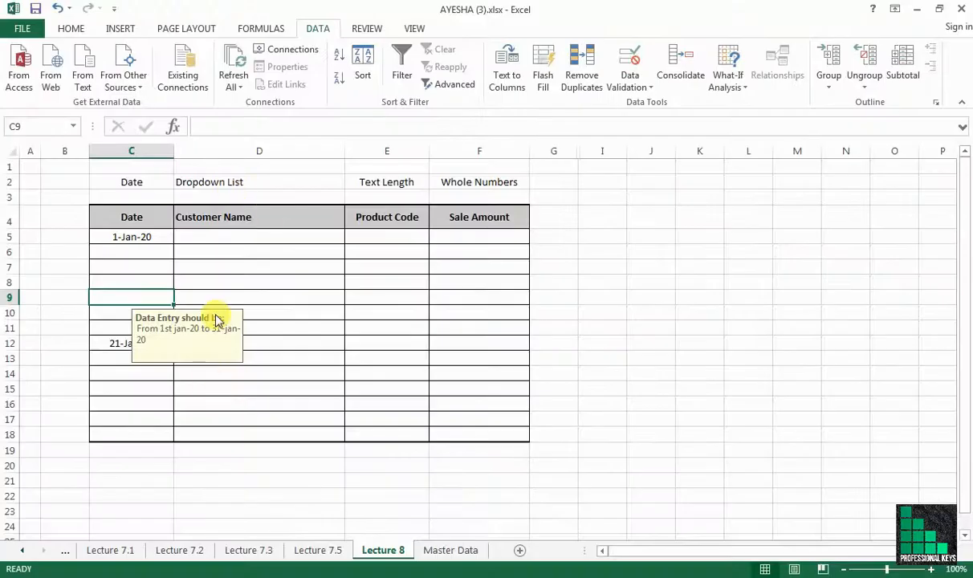
left_click(300, 334)
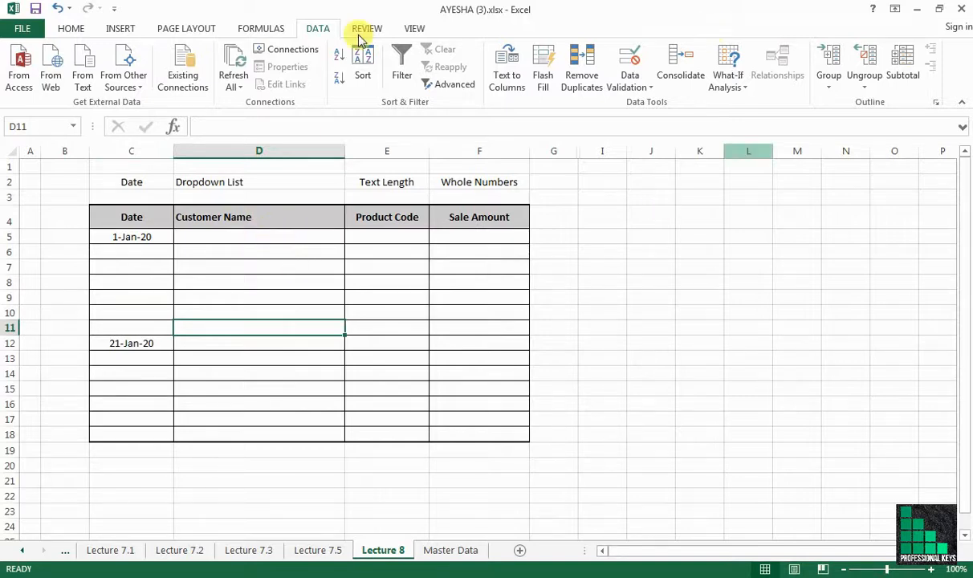
left_click(257, 236)
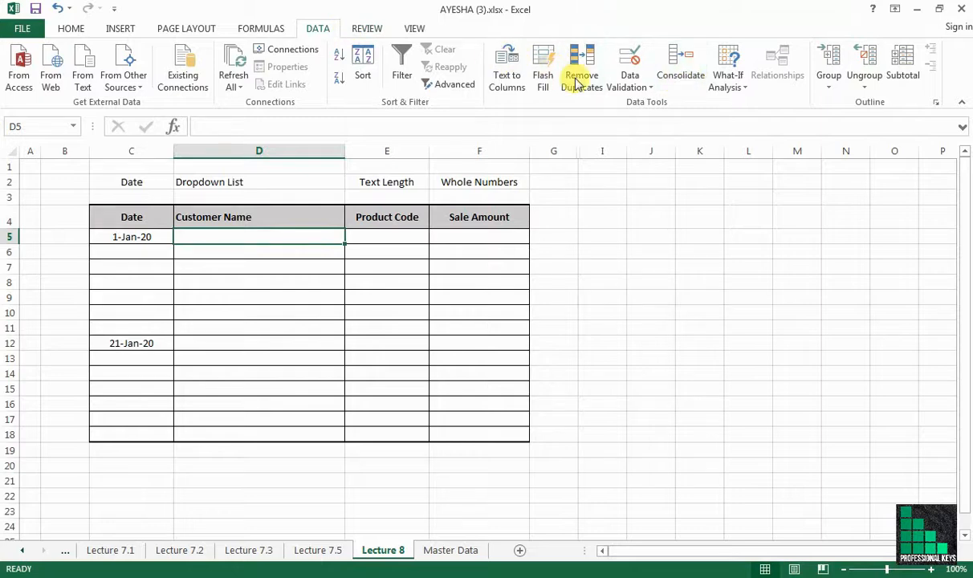
left_click(647, 95)
left_click(654, 101)
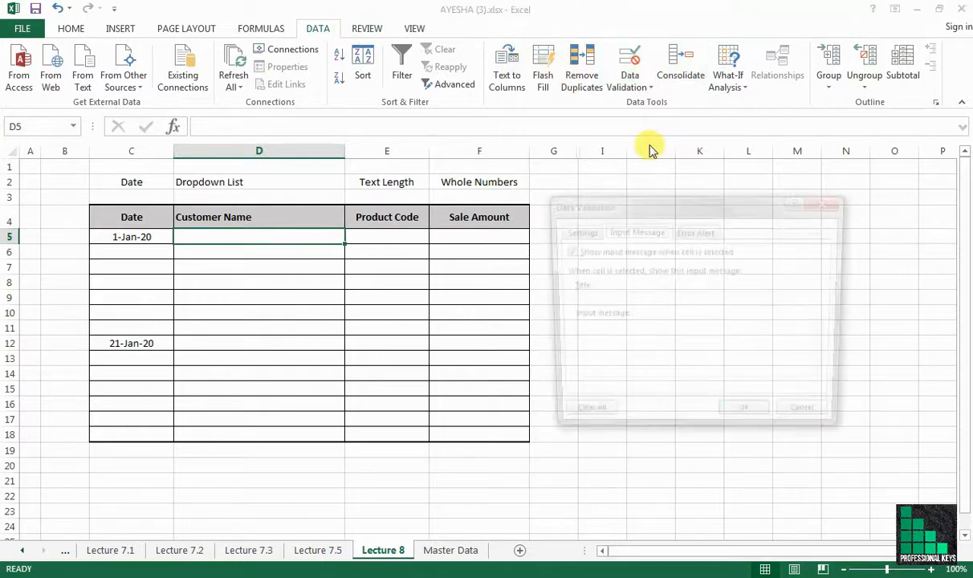
left_click_drag(683, 205, 580, 223)
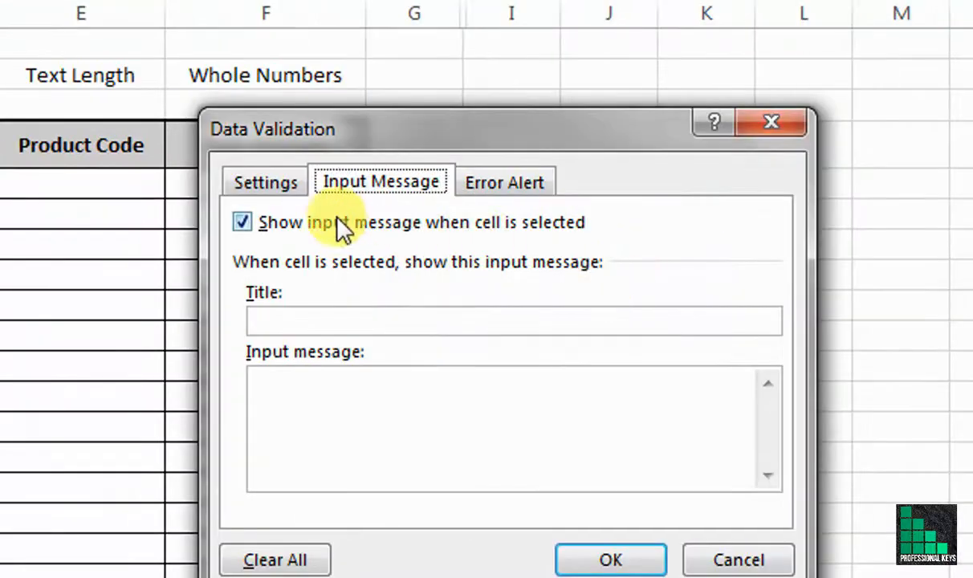
left_click(493, 236)
left_click(468, 282)
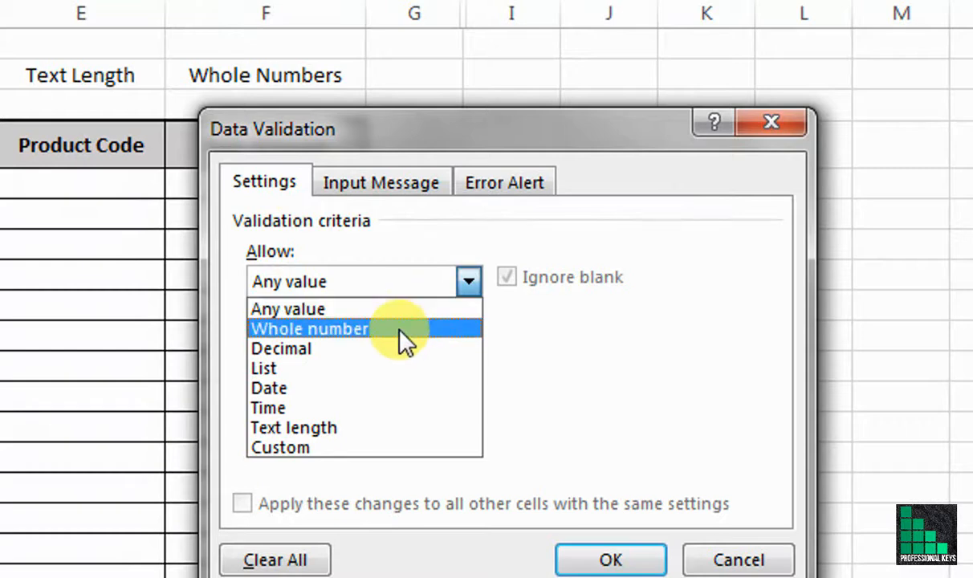
left_click(376, 384)
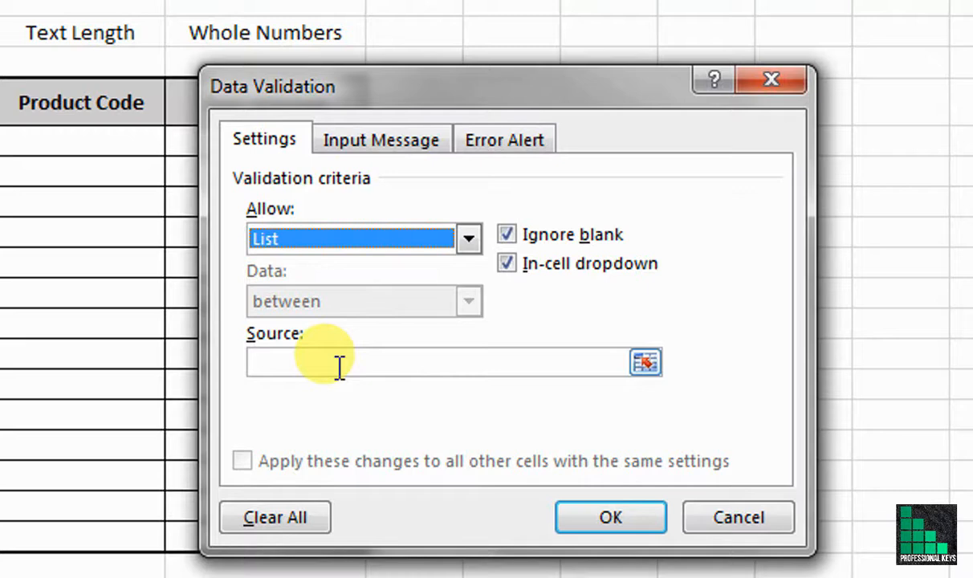
left_click(339, 368)
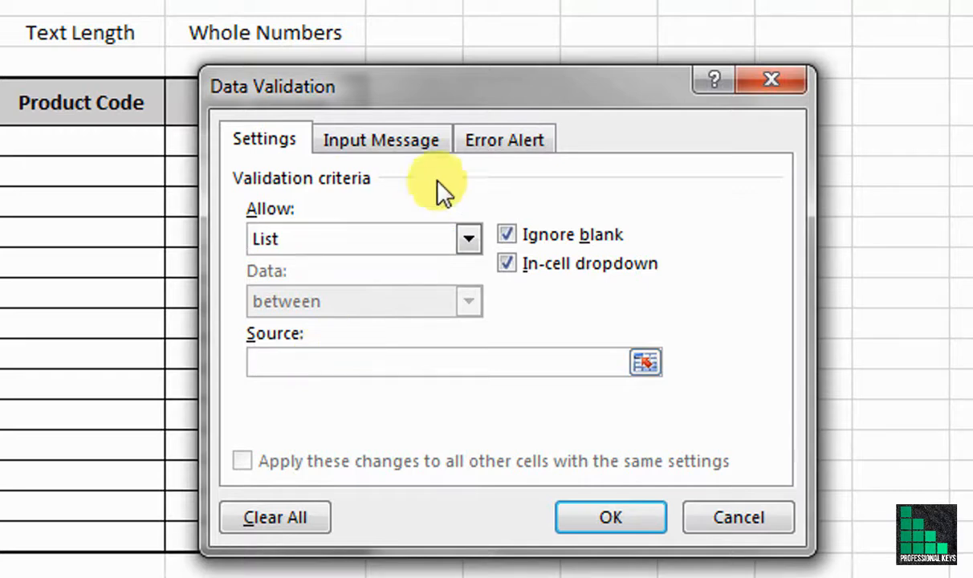
left_click_drag(523, 92, 175, 147)
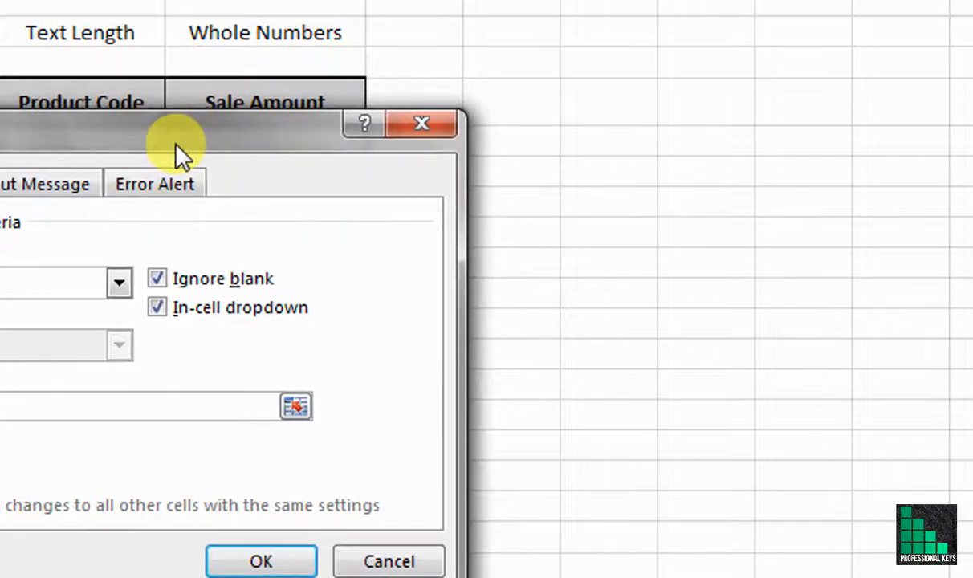
left_click(628, 154)
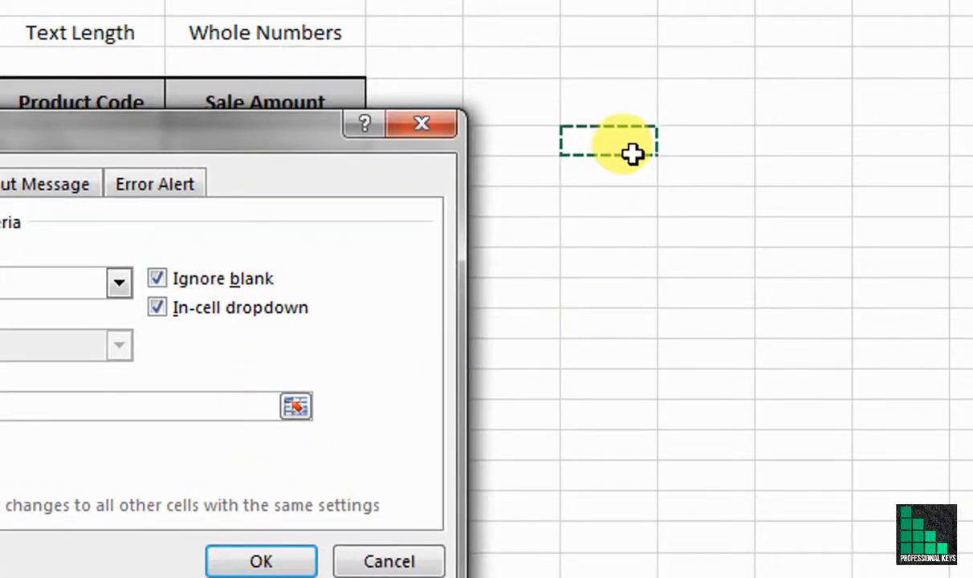
key("BackSpace")
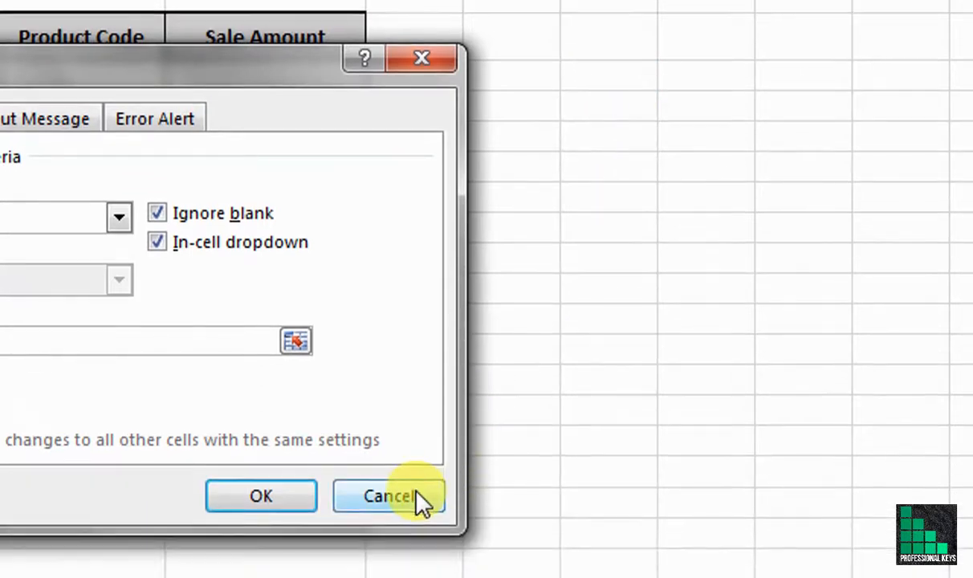
left_click(408, 562)
Step: Enter four customers' first names in cells I7 to I10, beside the table, as a list source
left_click(514, 132)
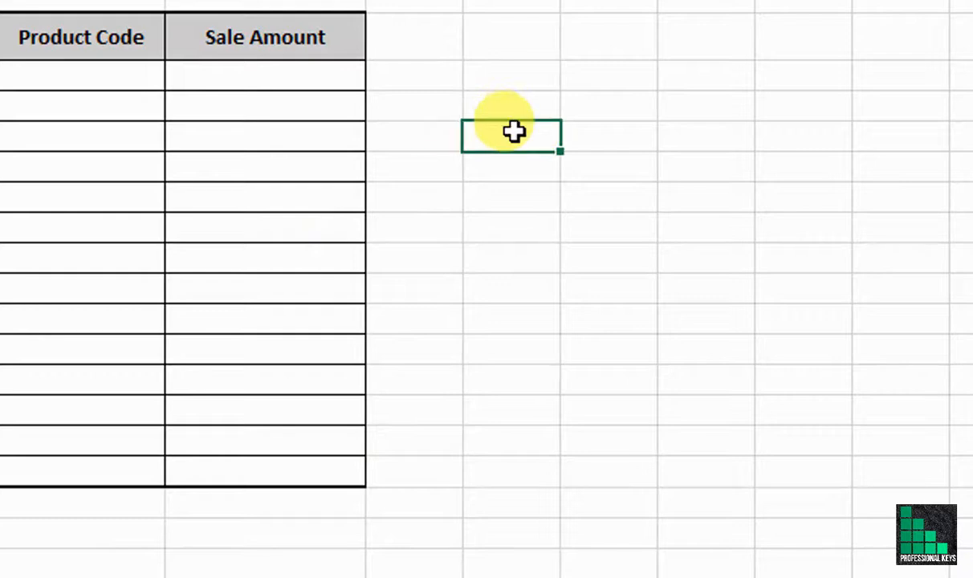
type("Aslam")
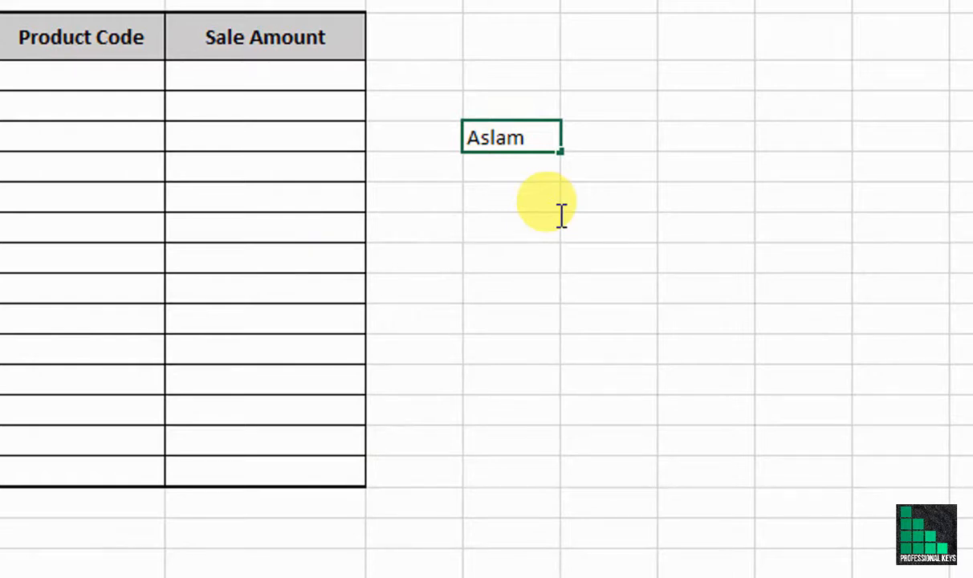
left_click(515, 170)
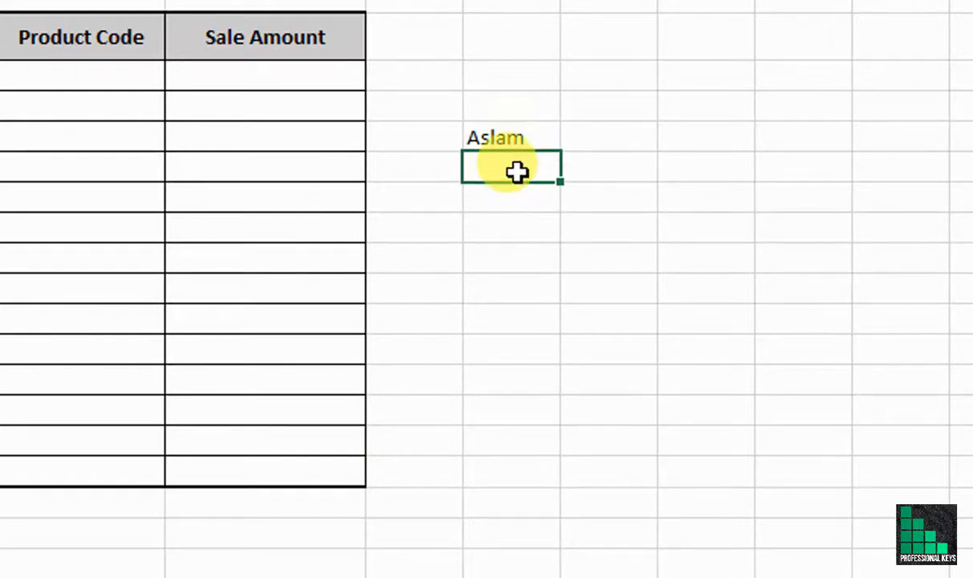
type("Akram")
key("Return")
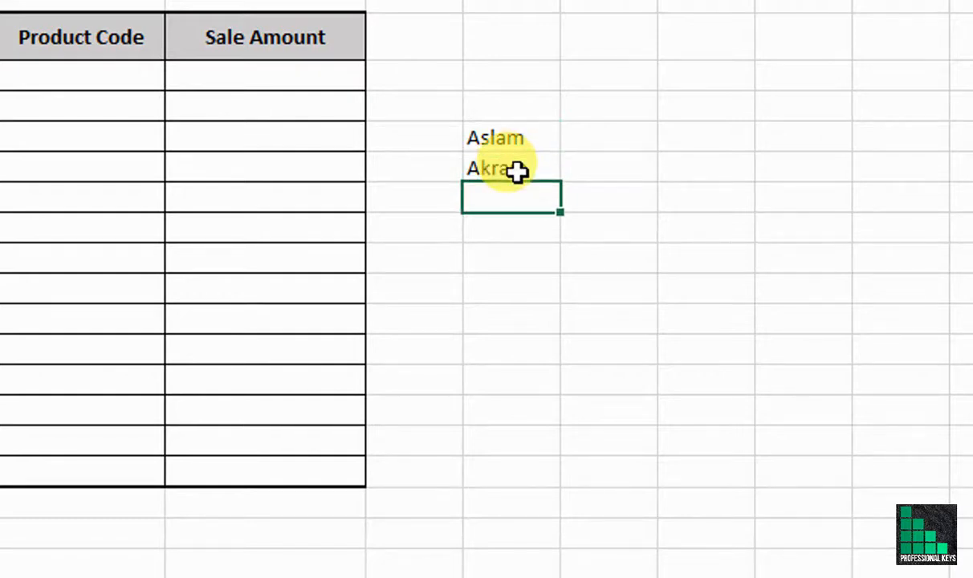
type("Mahmoo")
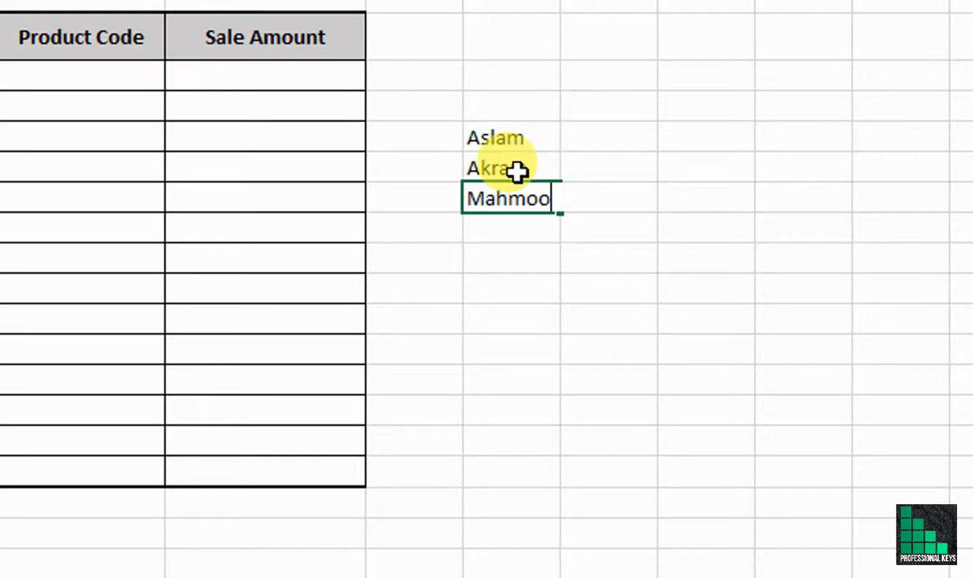
type("d")
key("Return")
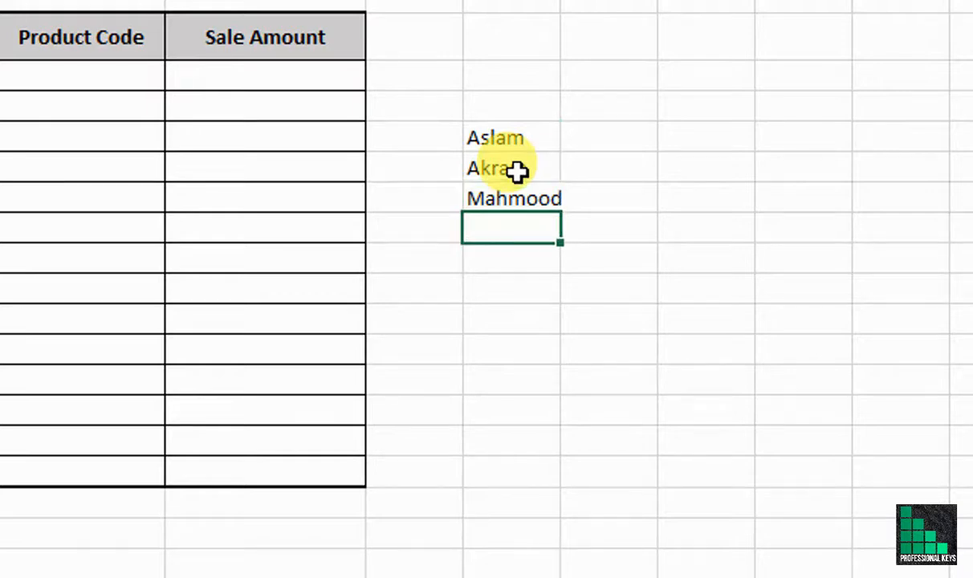
type("Shahzad")
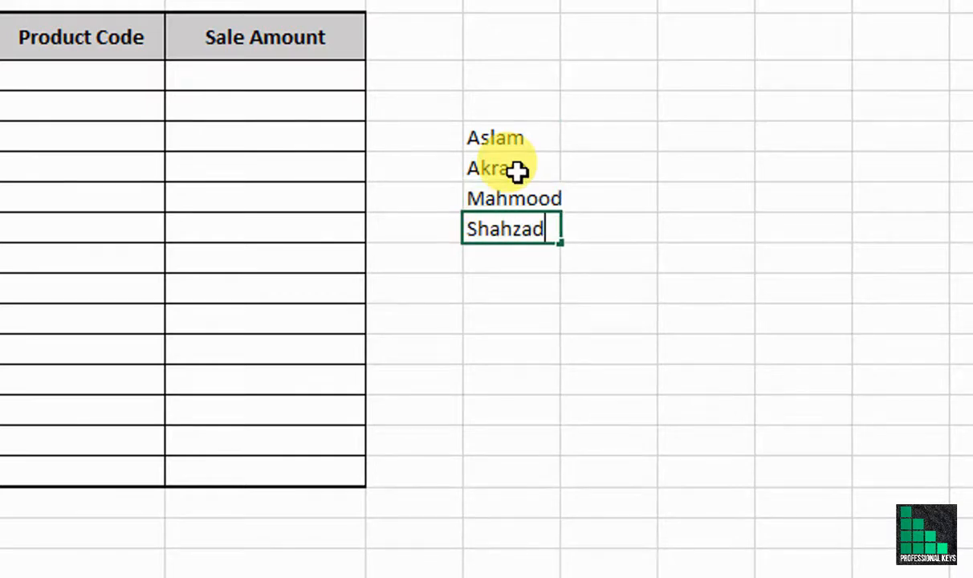
left_click(522, 318)
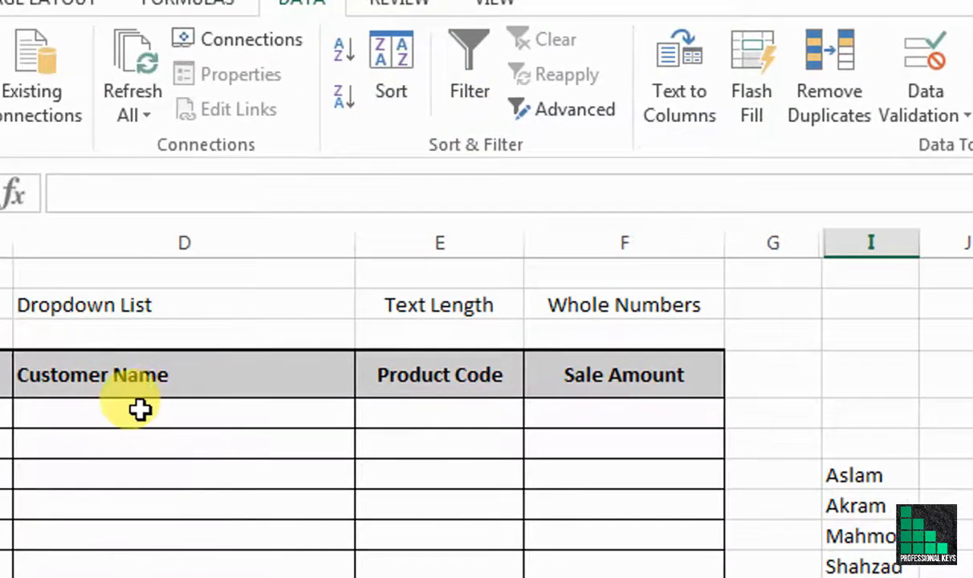
Step: Apply a List validation rule to cell D5 in the Customer Name column with the source =$I$7:$I$10
left_click(140, 409)
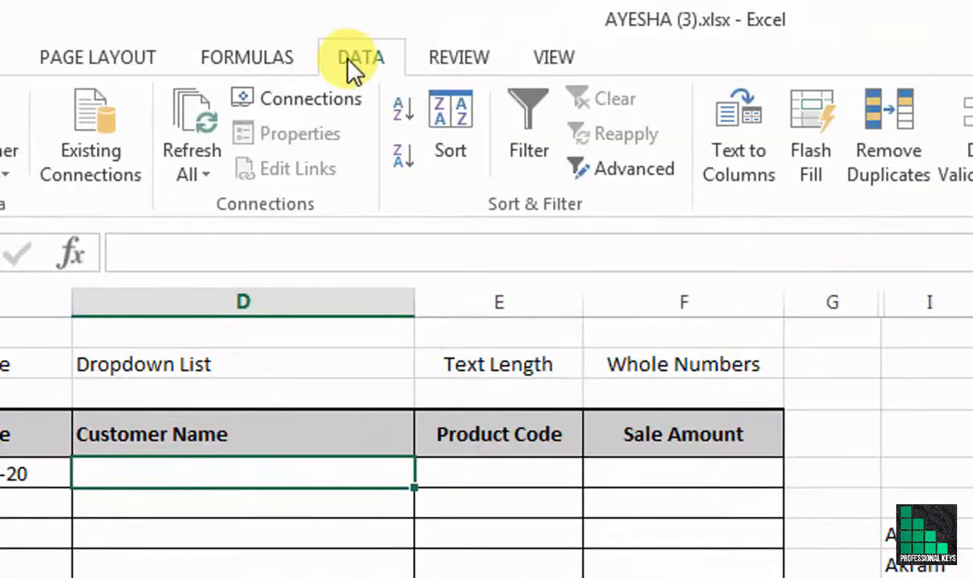
left_click(823, 179)
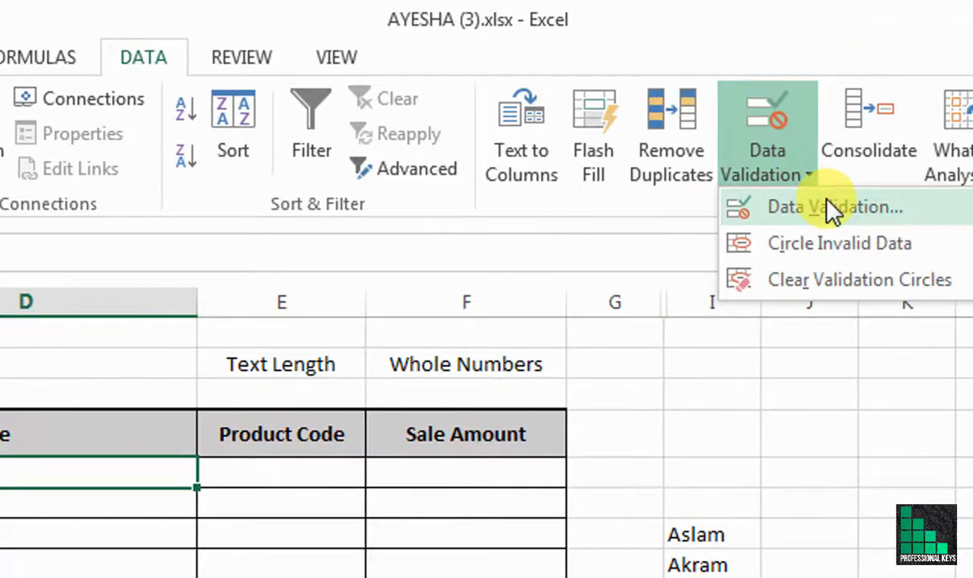
left_click(831, 209)
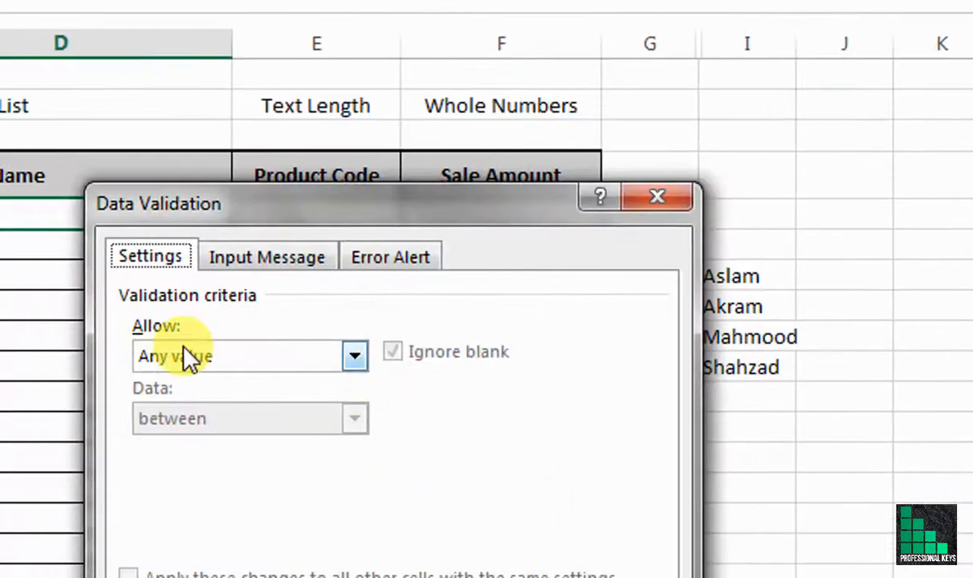
left_click(227, 363)
left_click(217, 441)
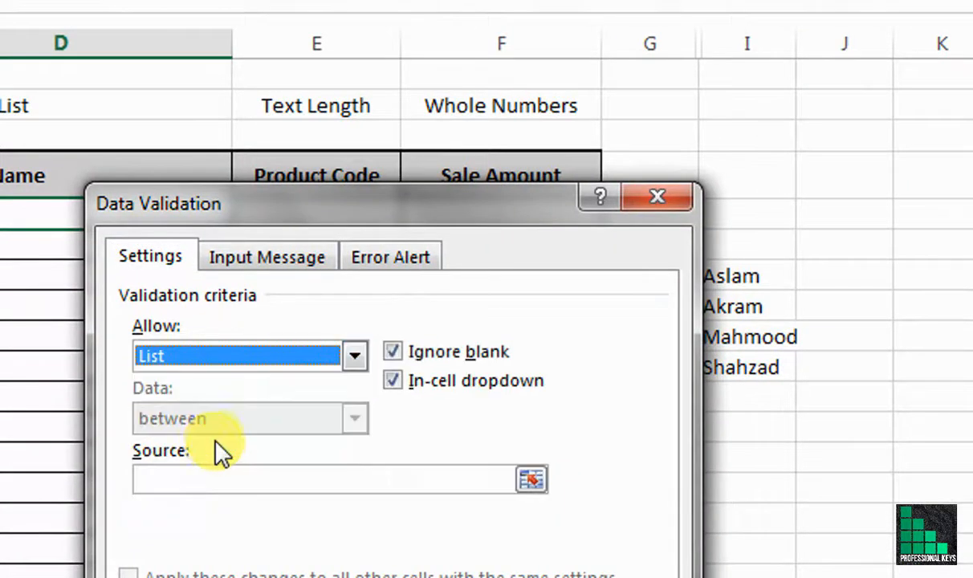
left_click(201, 474)
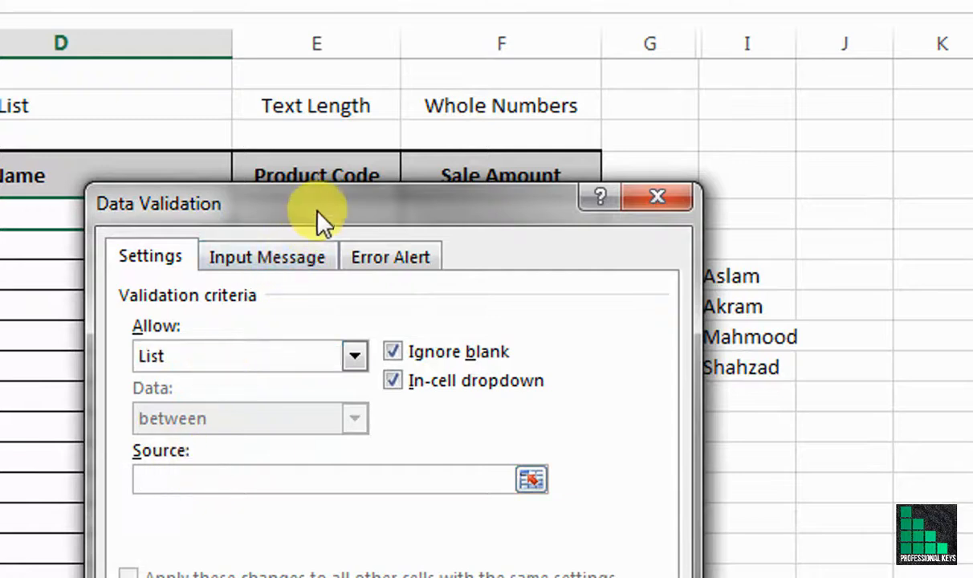
left_click_drag(321, 217, 175, 217)
left_click_drag(739, 277, 718, 370)
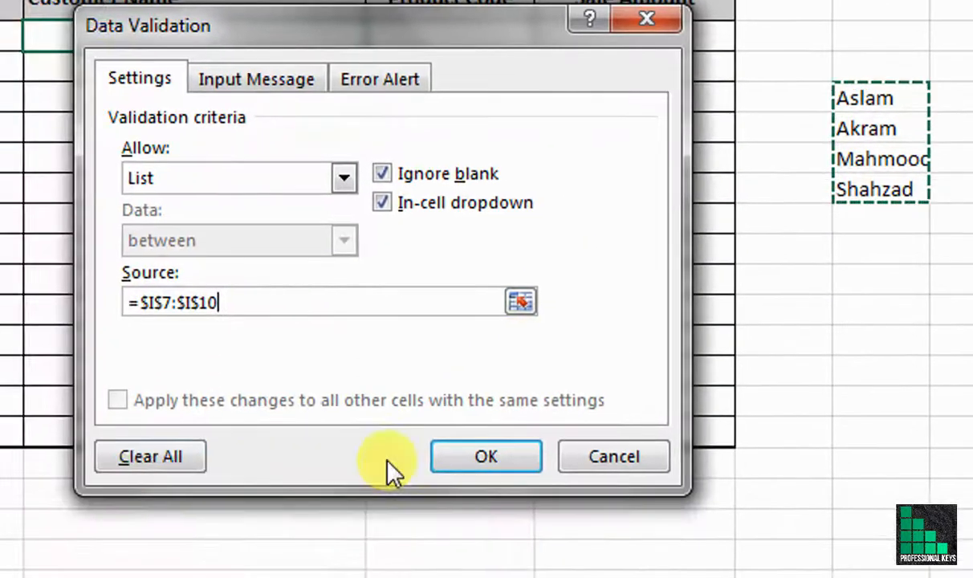
left_click(463, 461)
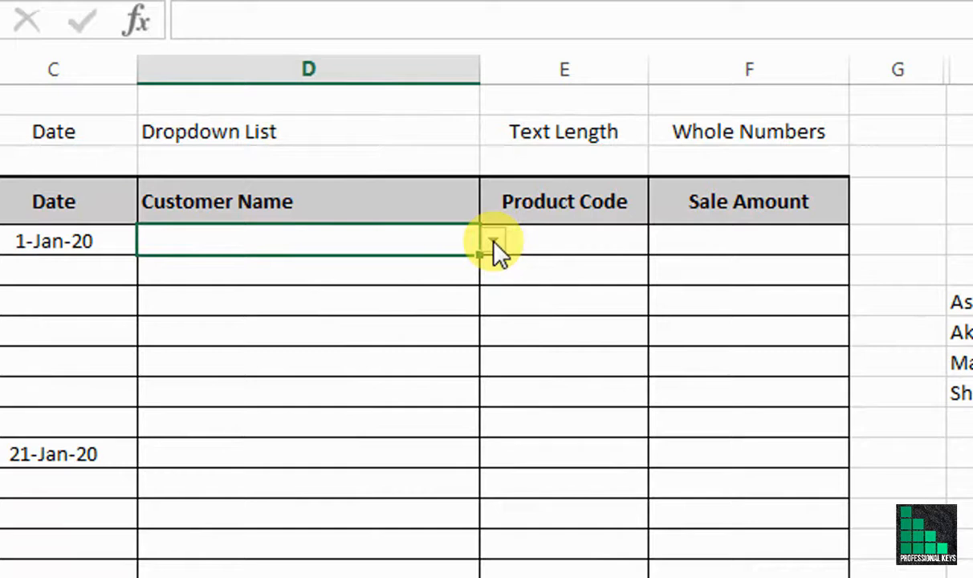
Step: Copy cell D5 and paste only its validation onto the Customer Name range D5:D18
right_click(414, 241)
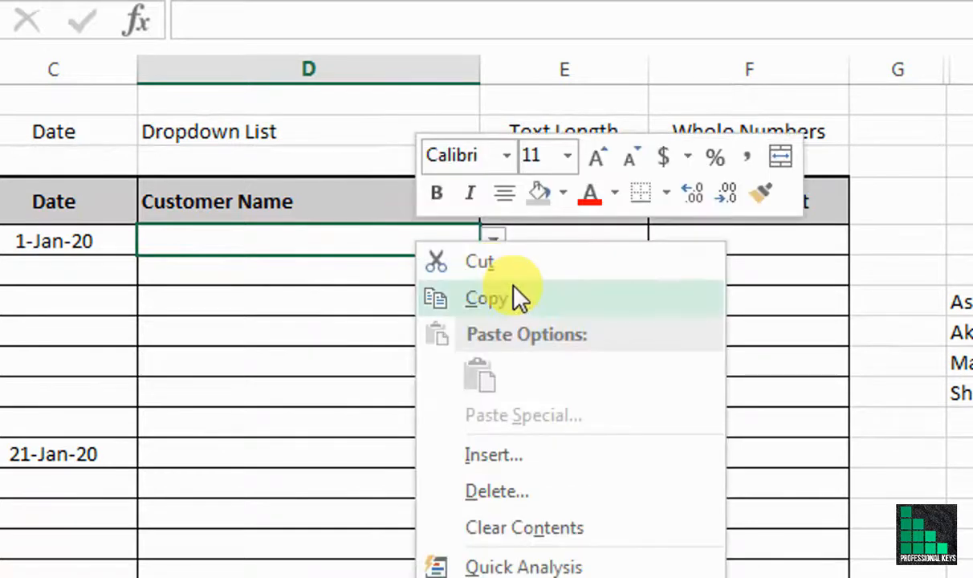
left_click(514, 291)
left_click_drag(350, 243, 321, 492)
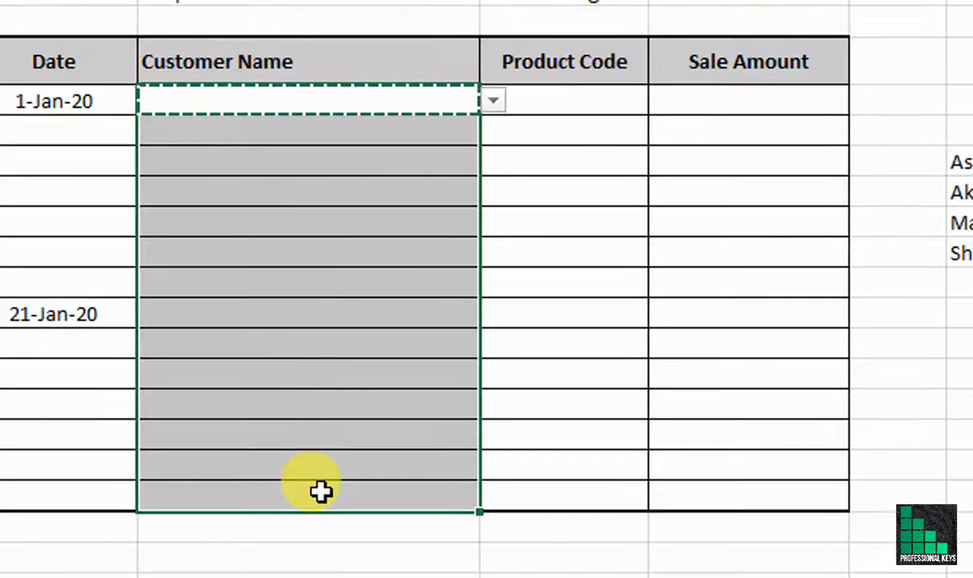
right_click(282, 291)
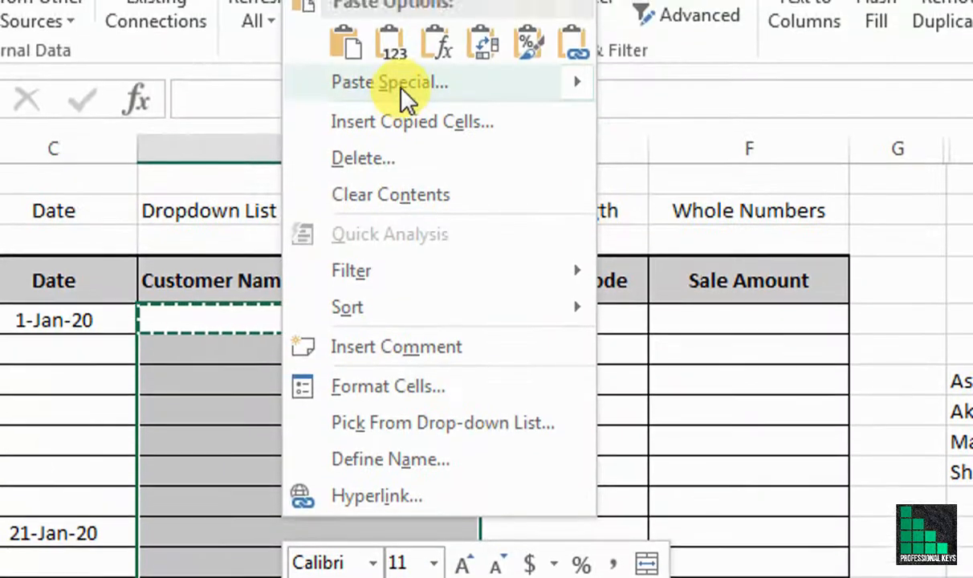
left_click(401, 89)
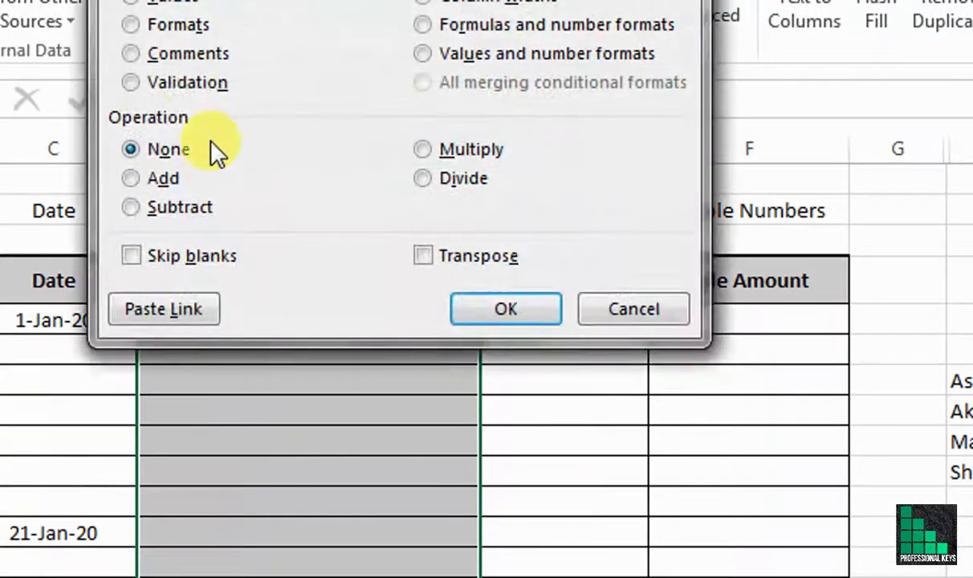
left_click(191, 87)
left_click(492, 317)
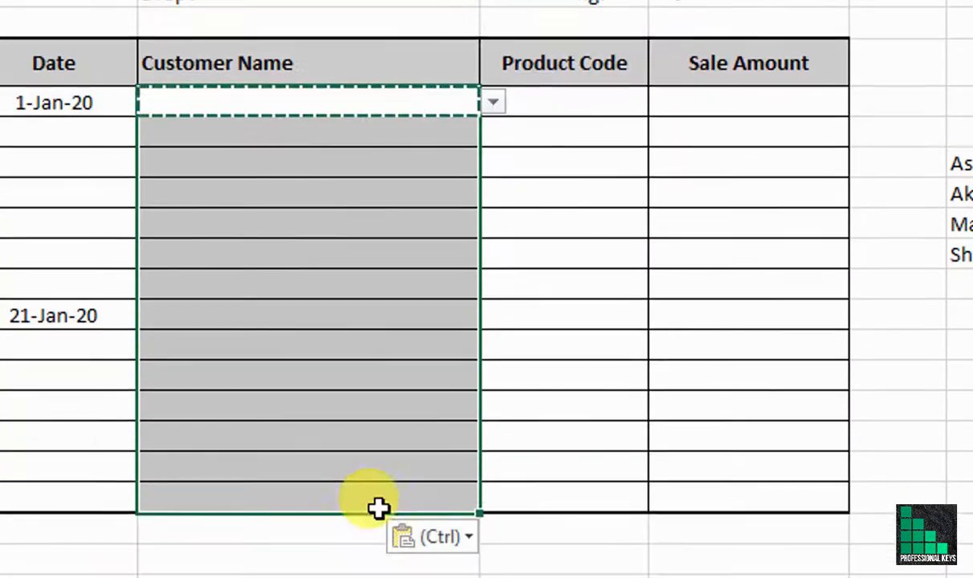
Step: Check several cells down the Customer Name column for the pasted dropdown list
left_click(373, 451)
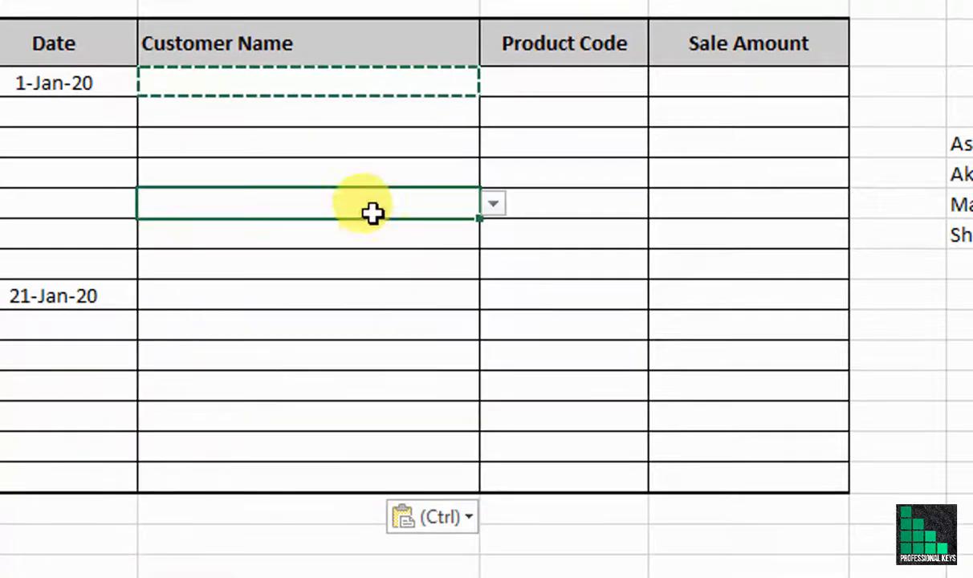
key("Down")
key("Down")
key("Down")
key("Down")
key("Down")
key("Down")
key("Down")
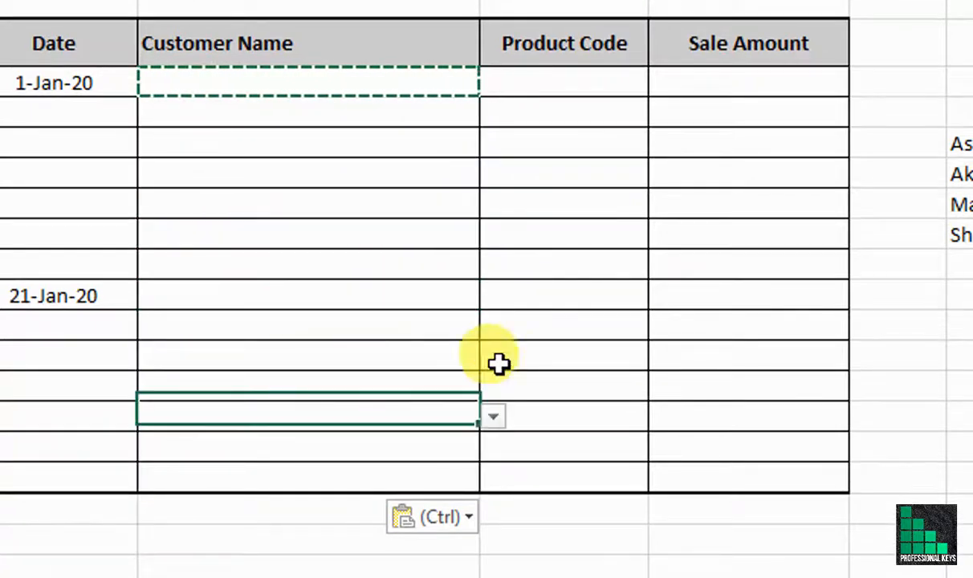
key("Up")
key("Up")
key("Up")
key("Up")
key("Up")
key("Up")
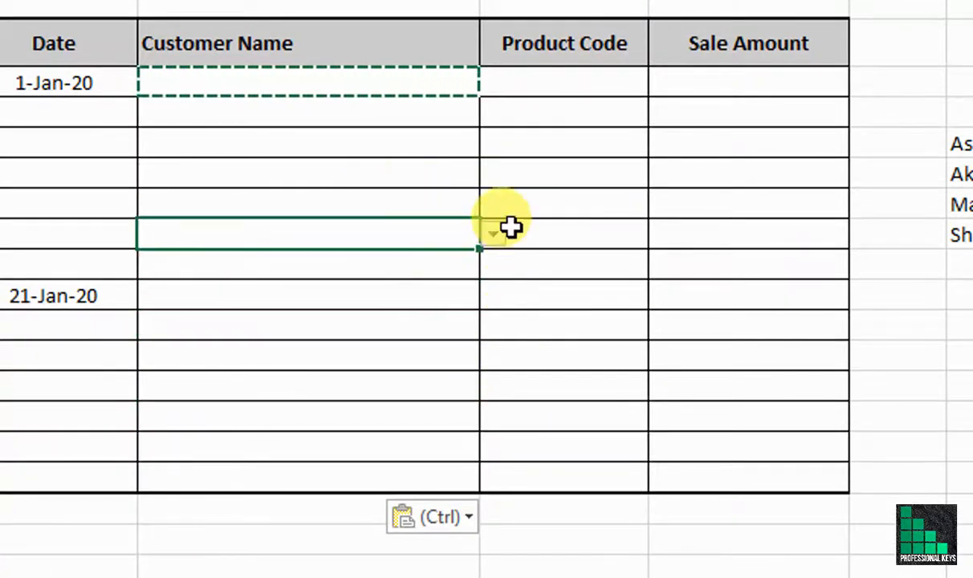
Step: Pick sample customers from the dropdown lists in cells D10, D13 and D7 of the Customer Name column
left_click(493, 234)
left_click(369, 302)
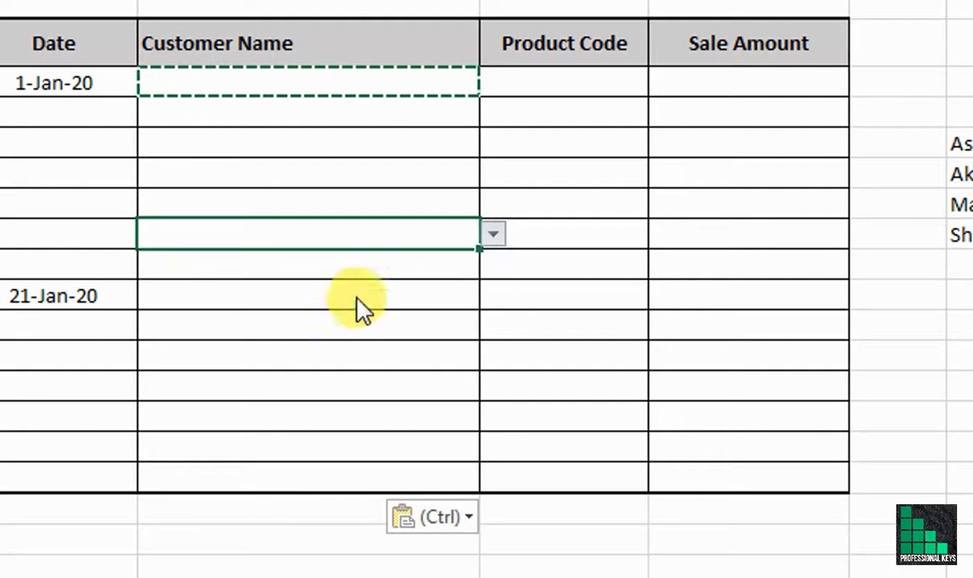
key("Down")
key("Down")
key("Down")
left_click(493, 324)
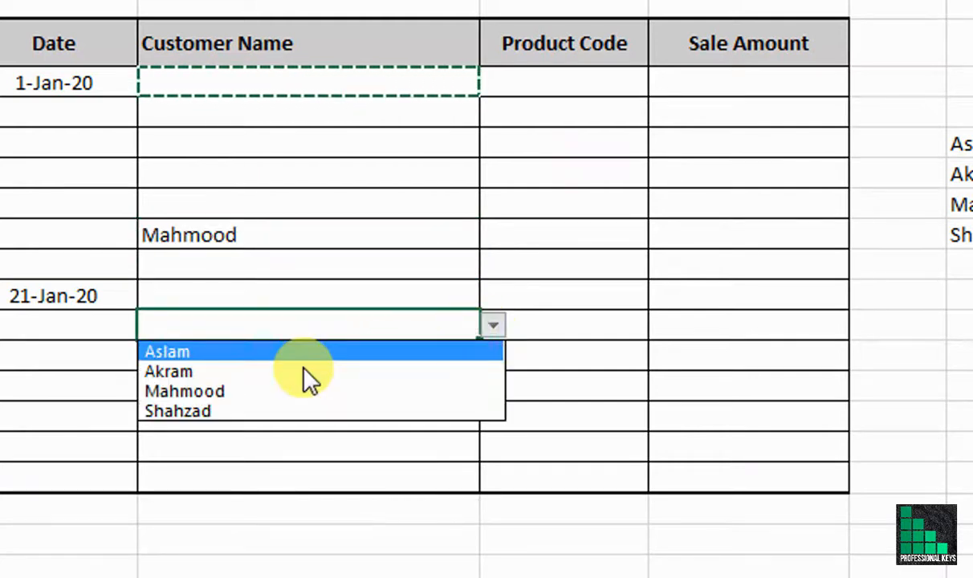
left_click(249, 412)
left_click(366, 148)
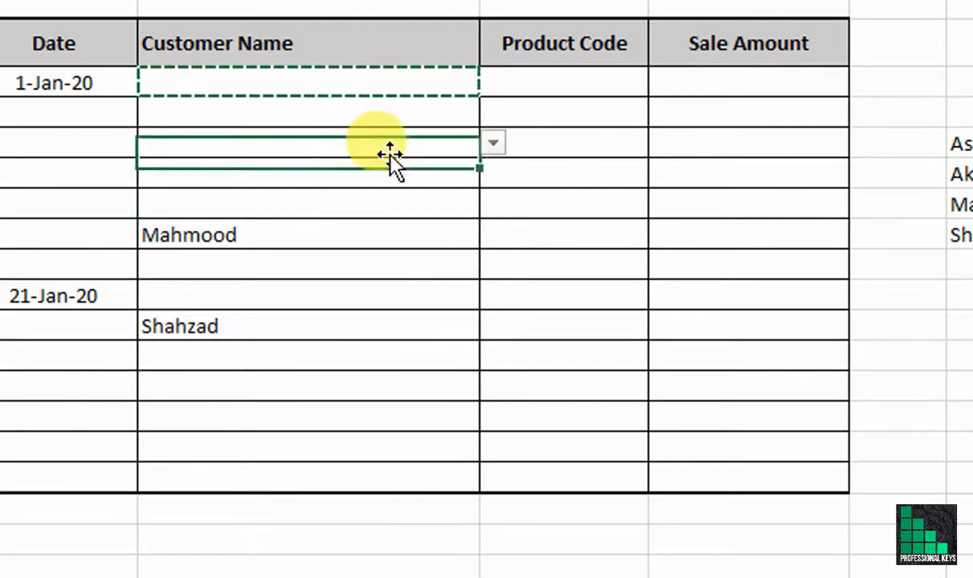
left_click(491, 145)
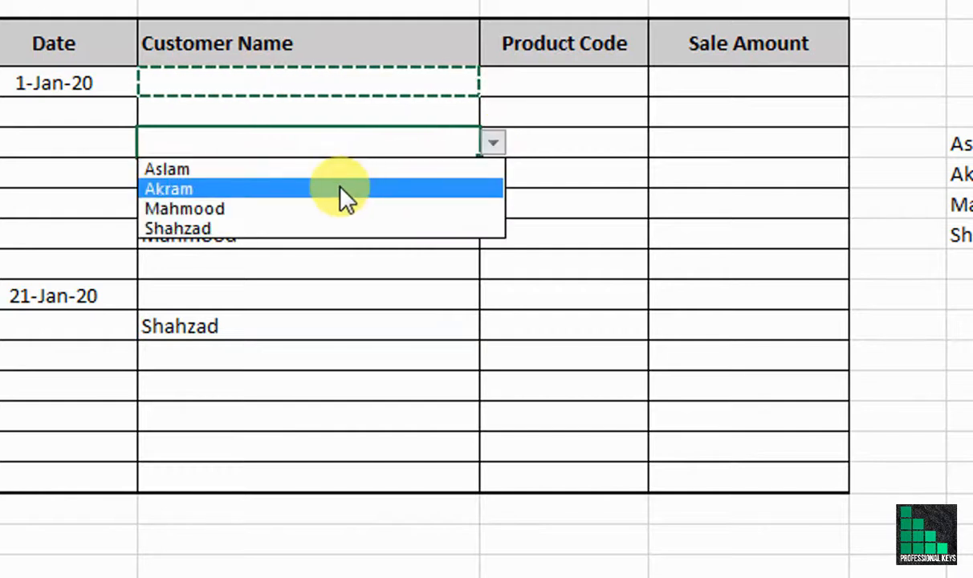
left_click(341, 191)
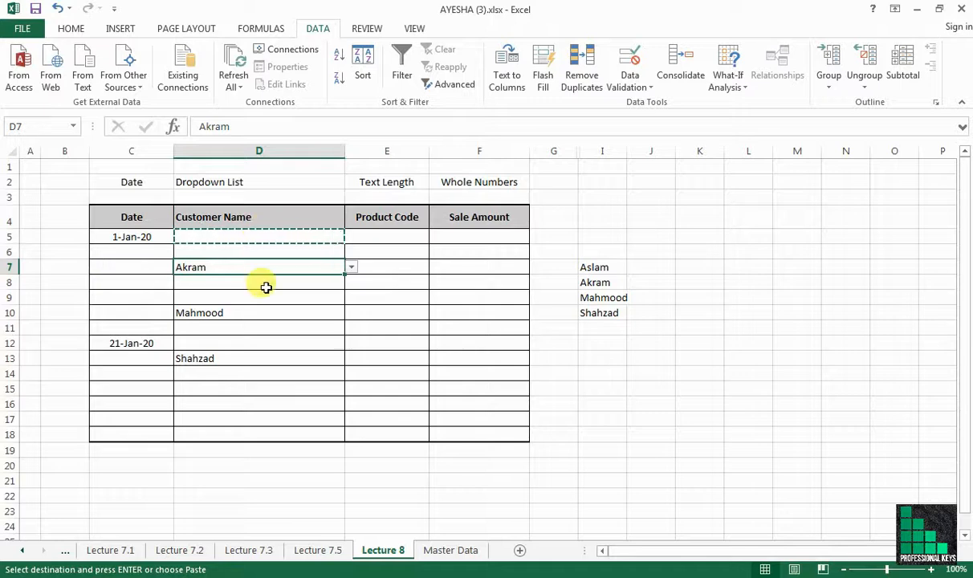
Step: Clear the sample entries from the Customer Name column, cells D5 to D19
left_click_drag(266, 288, 247, 238)
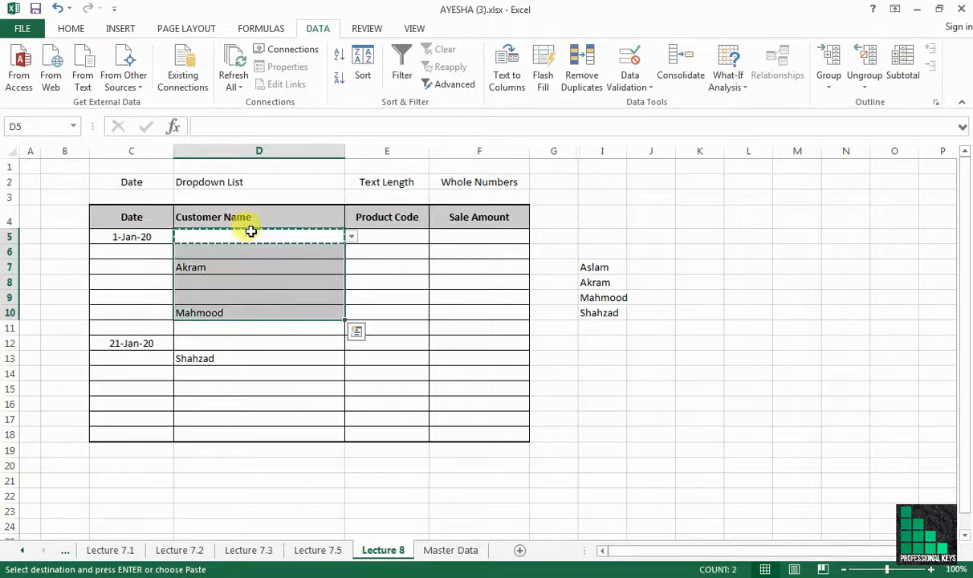
left_click_drag(261, 404, 262, 453)
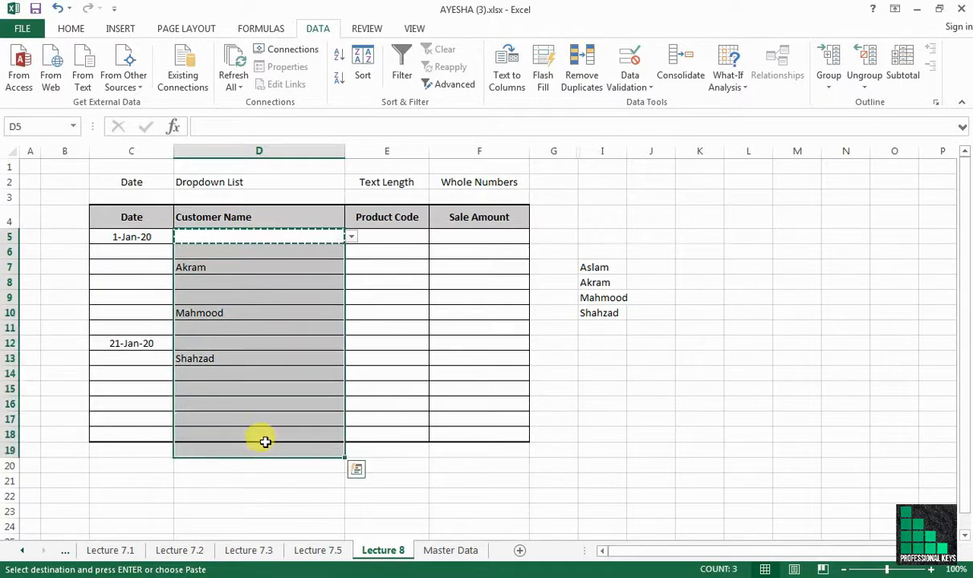
key("Delete")
left_click(631, 376)
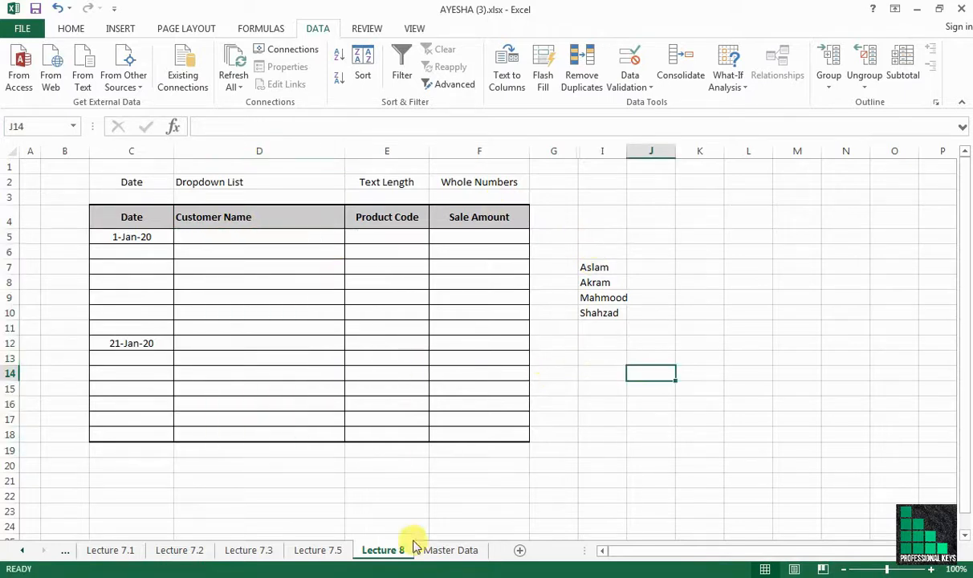
Step: On the Master Data sheet, convert the Customers Name list C2:C16 into a table with headers
left_click(453, 551)
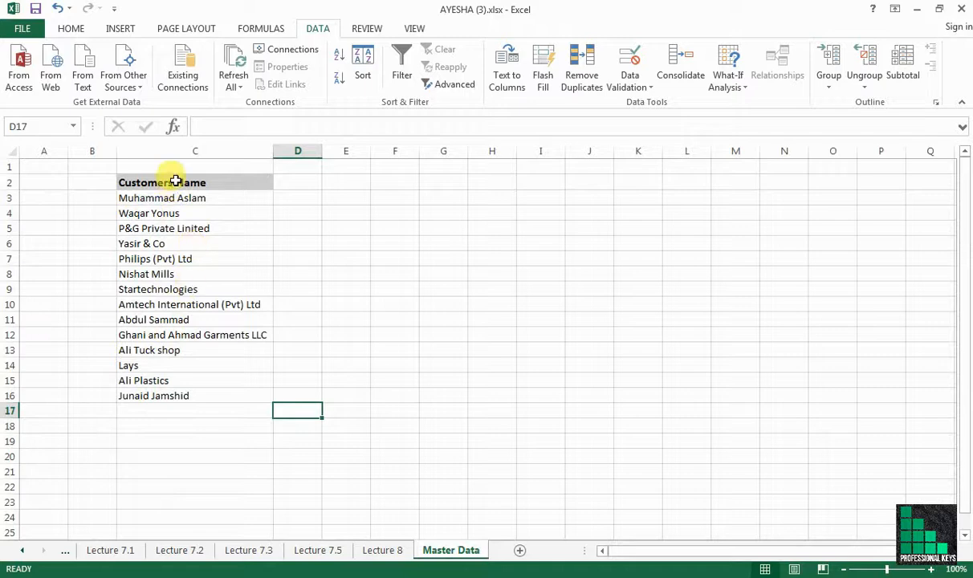
left_click_drag(175, 181, 188, 393)
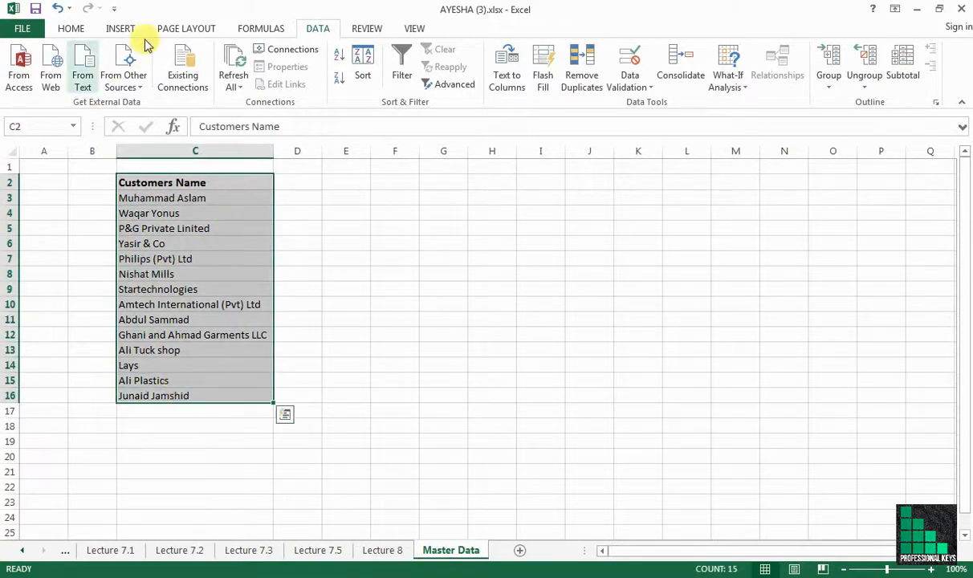
left_click(119, 29)
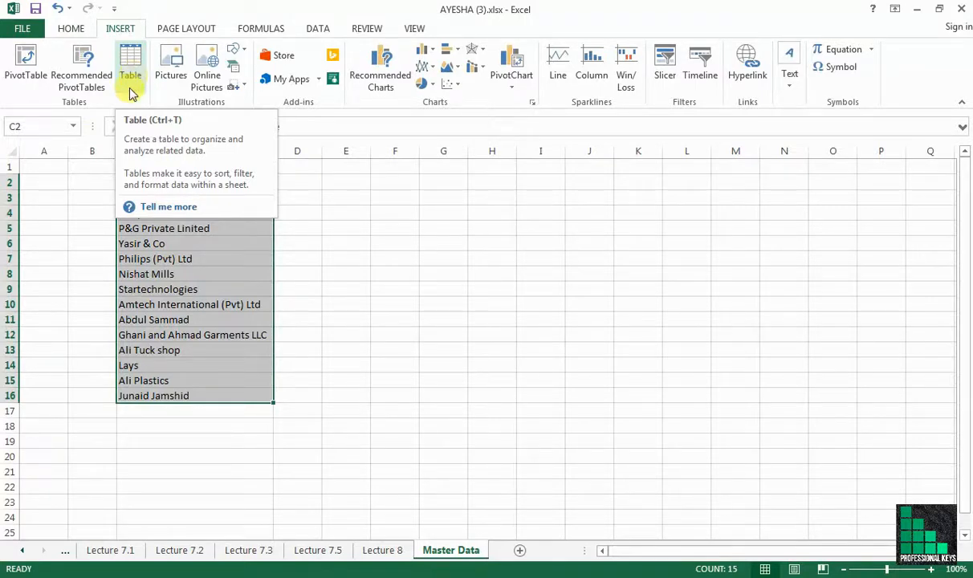
left_click(131, 80)
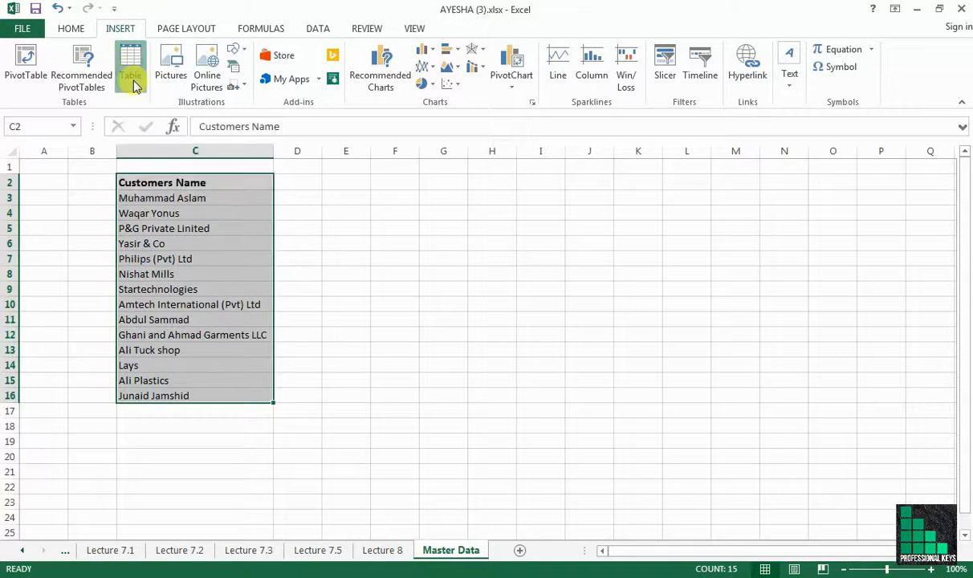
left_click_drag(344, 298, 695, 261)
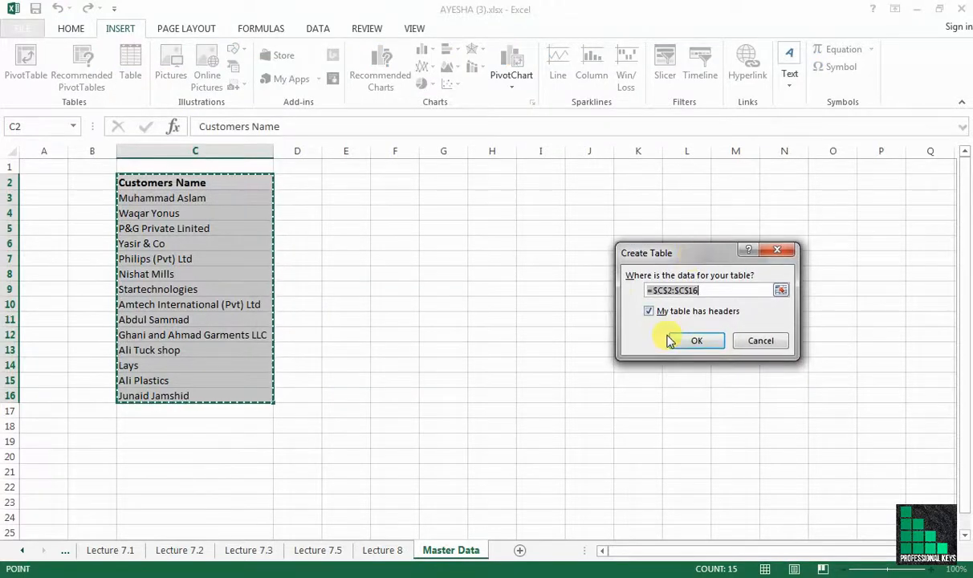
left_click(707, 344)
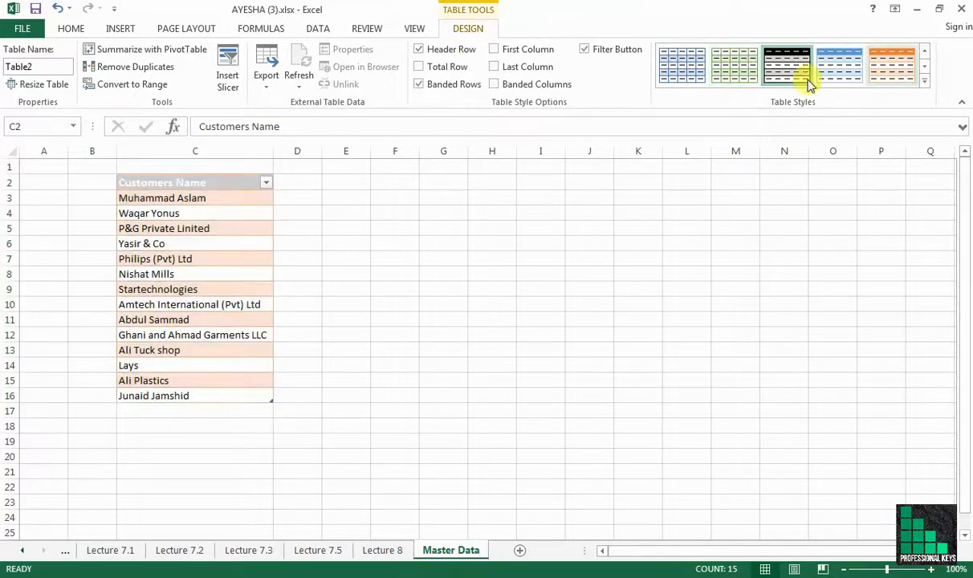
Step: Clear the table style from the whole Customers Name table so it carries no banded colours
key("ctrl+a")
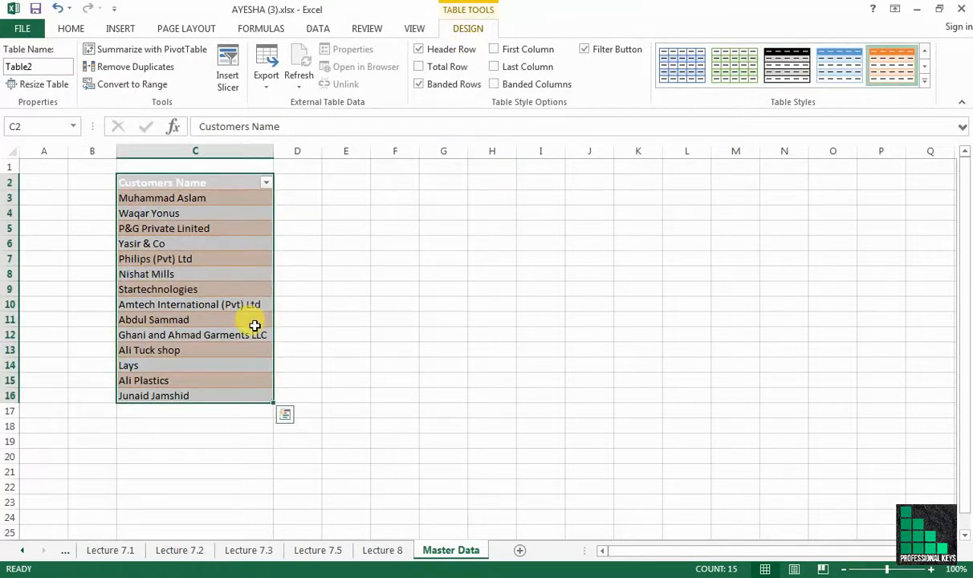
left_click(925, 80)
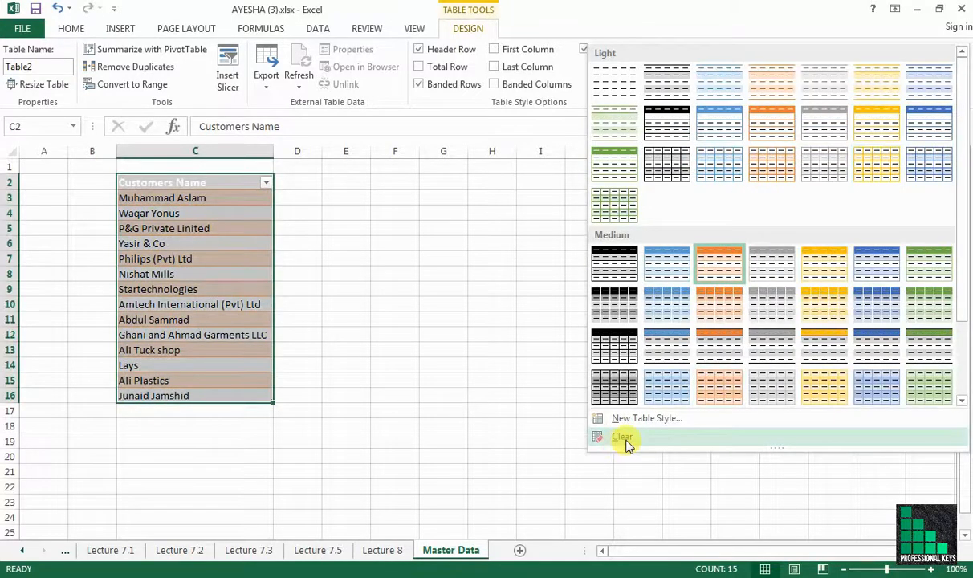
left_click(626, 440)
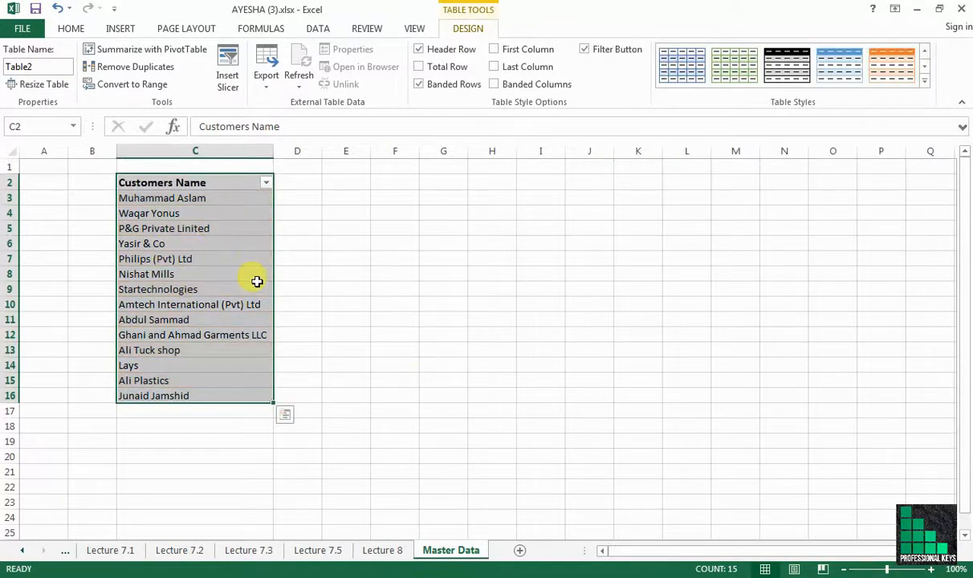
left_click(265, 305)
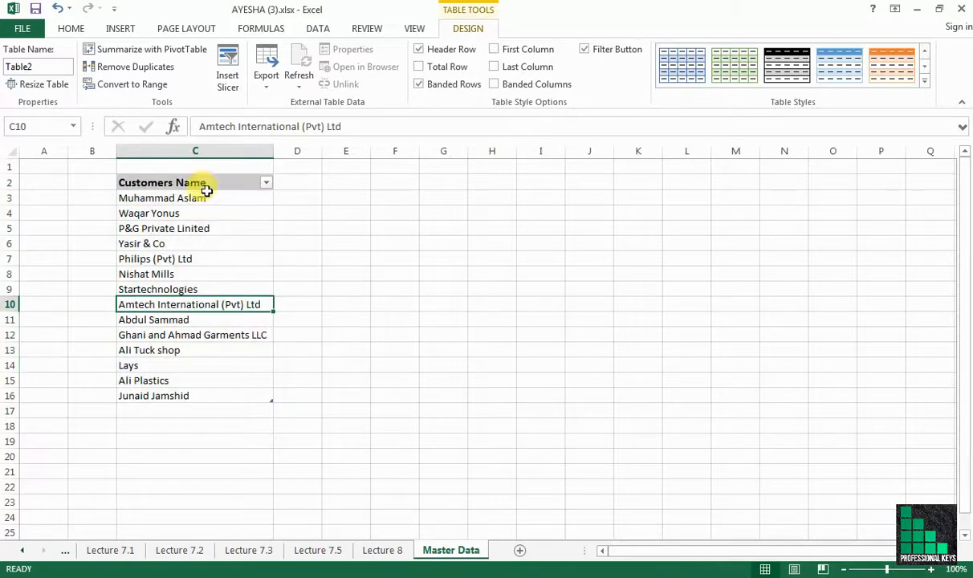
Step: Try the table name Customers, then name the table Debtors and select its data rows C3:C16 to check the name
left_click(35, 66)
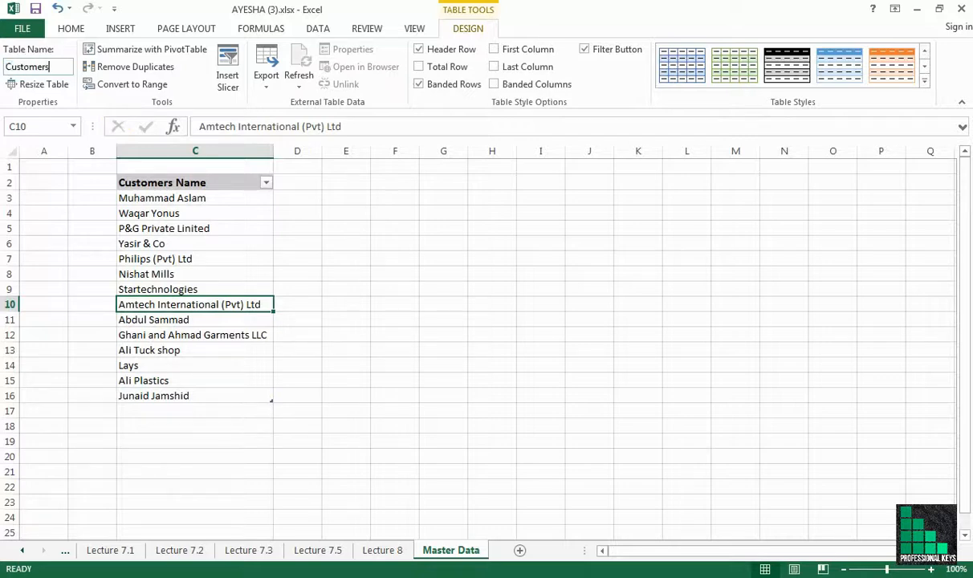
key("Return")
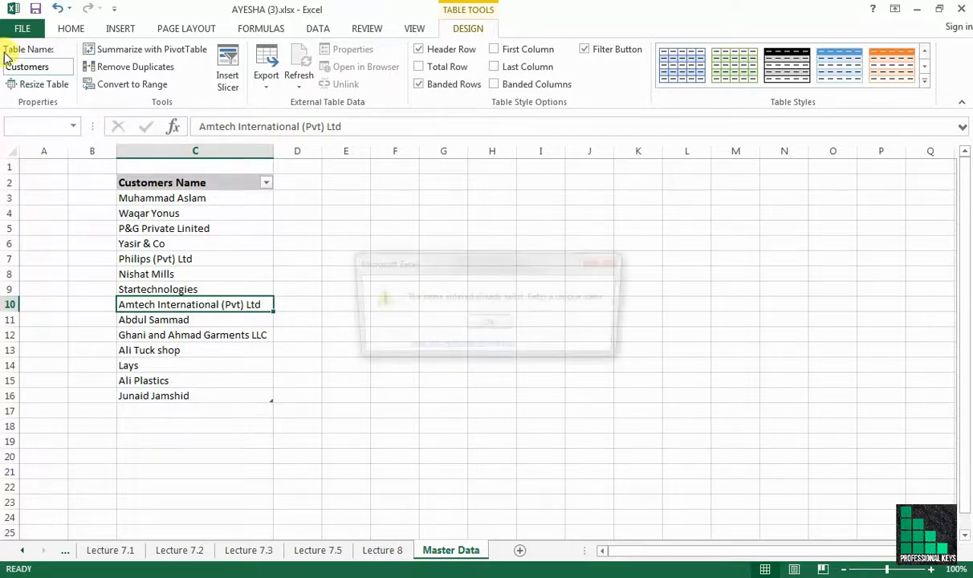
left_click(490, 327)
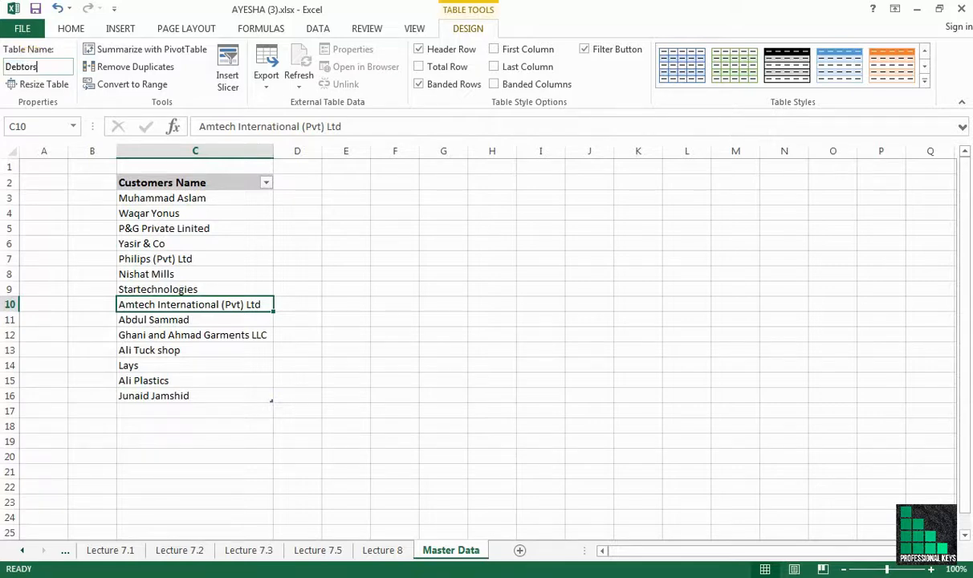
left_click(332, 273)
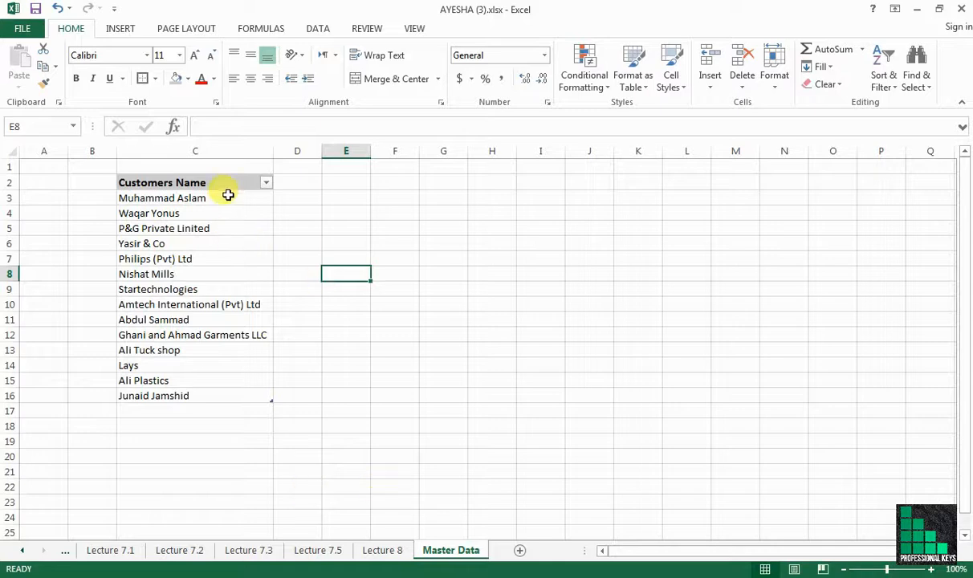
left_click_drag(228, 197, 233, 394)
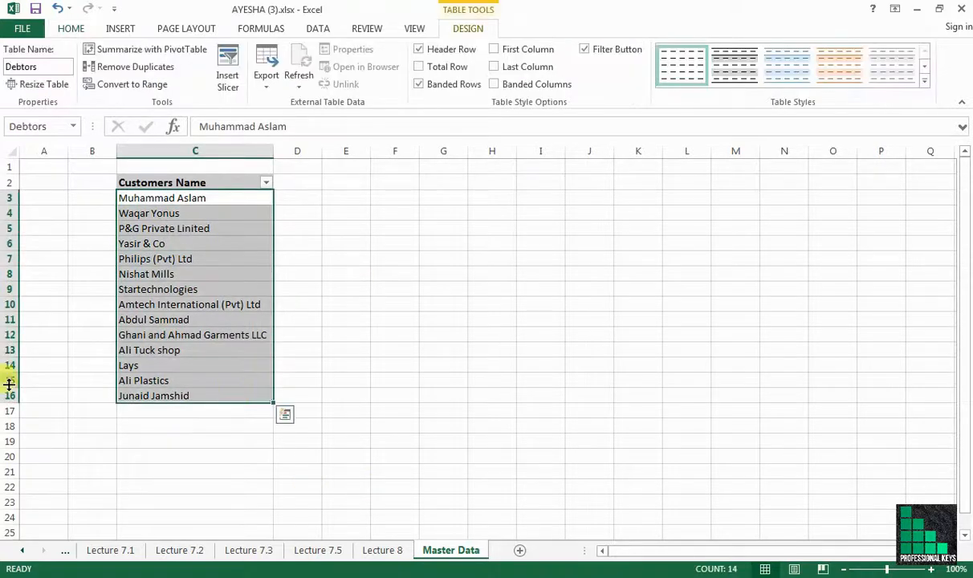
Step: Enter the formula =Debtors[Customers Name] in cell F7 by referencing the table's Customers Name column
left_click(386, 257)
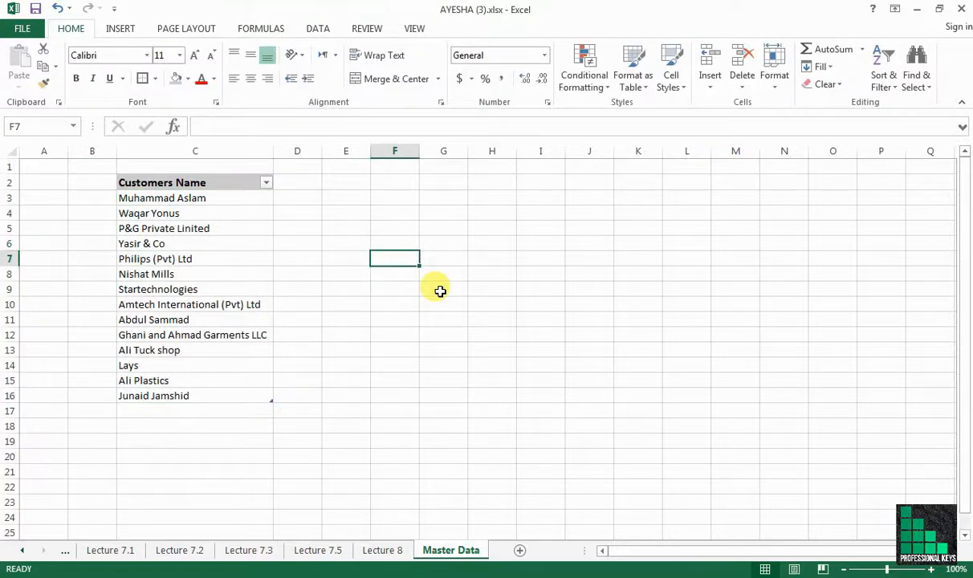
type("=")
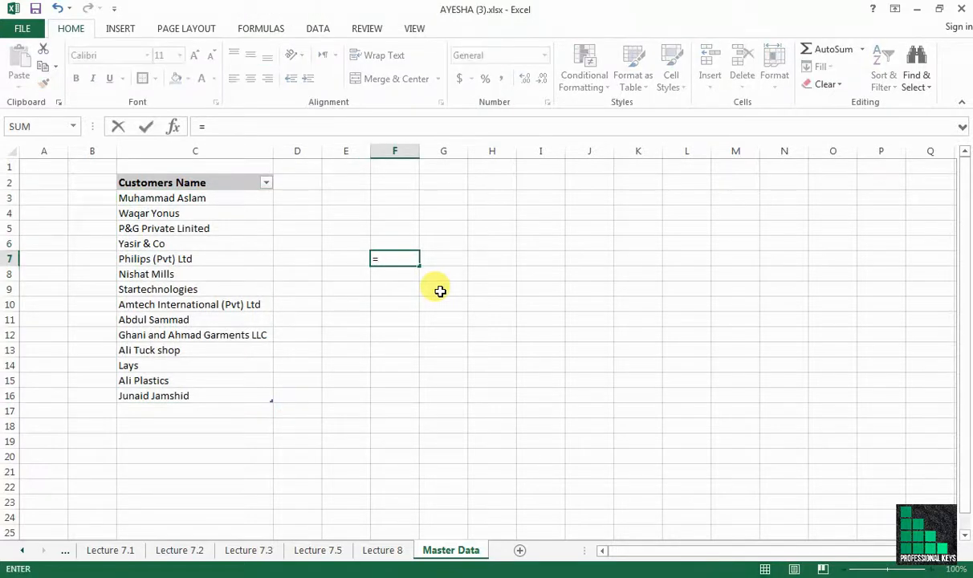
left_click(206, 173)
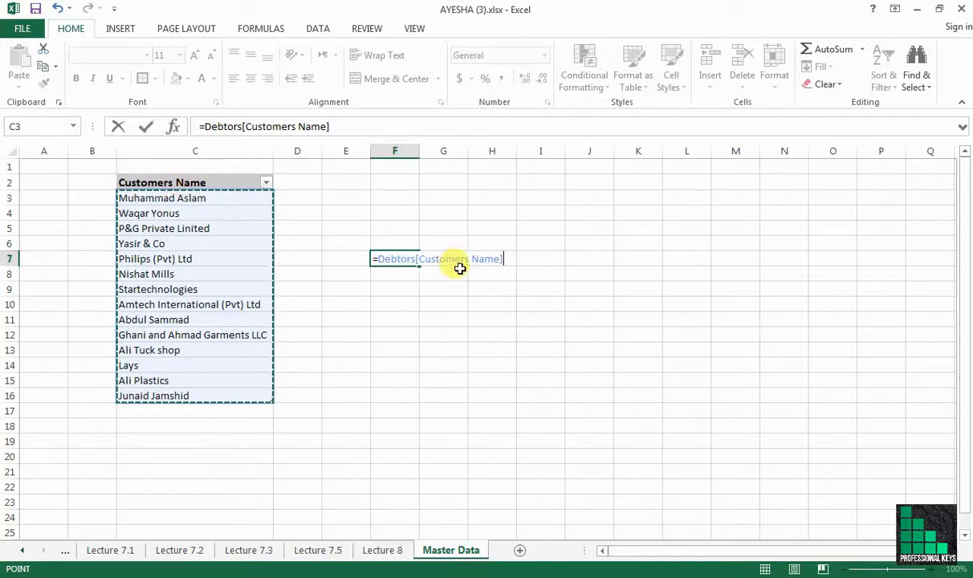
key("Return")
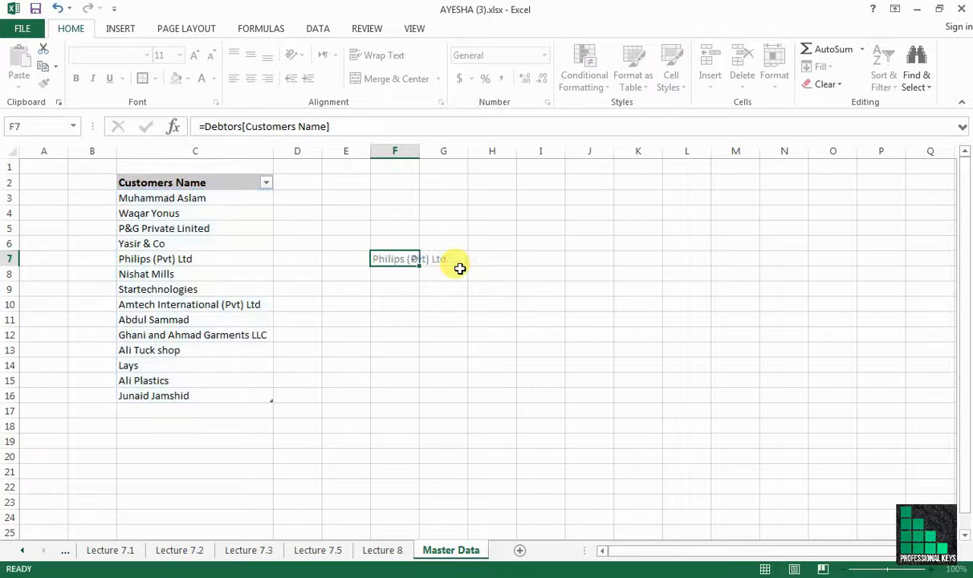
Step: Copy the reference Debtors[Customers Name] without the equals sign from F7's formula and clear the scratch cells E5:G9
left_click(388, 260)
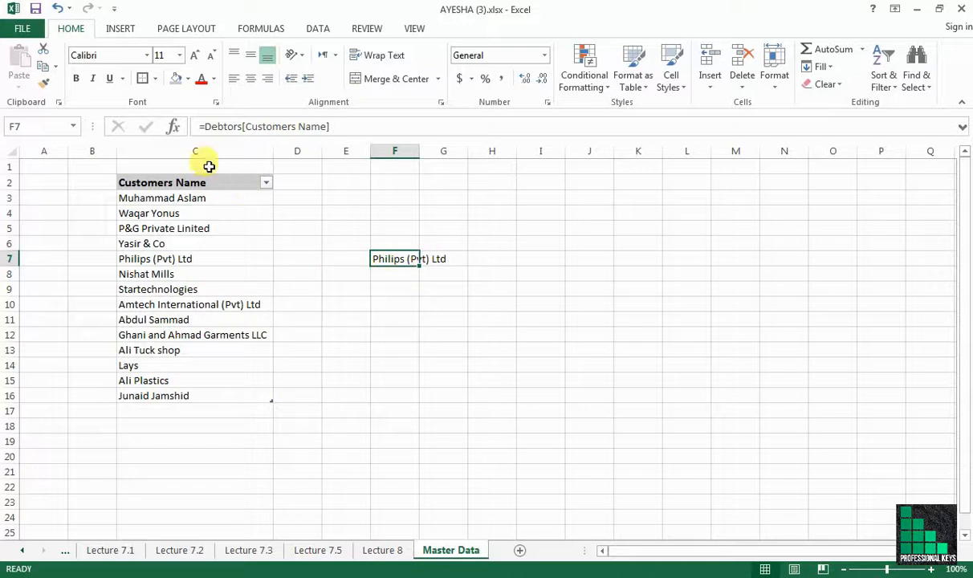
left_click_drag(363, 127, 204, 126)
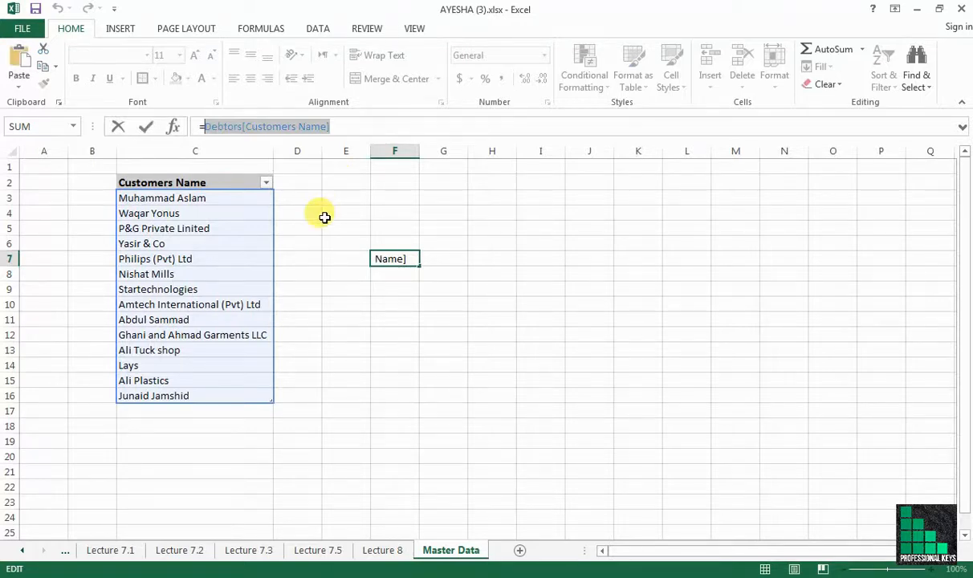
key("Return")
left_click_drag(352, 228, 438, 279)
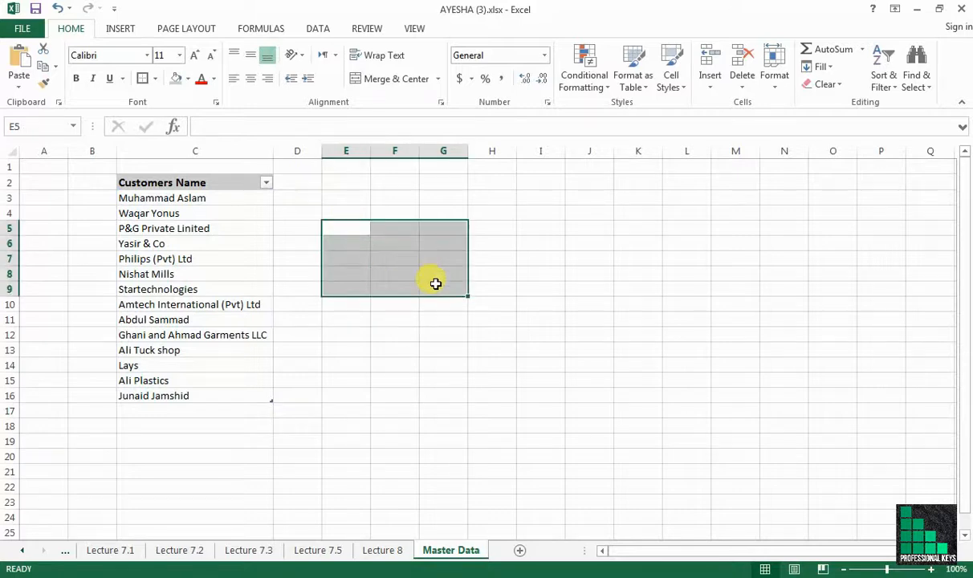
left_click(425, 336)
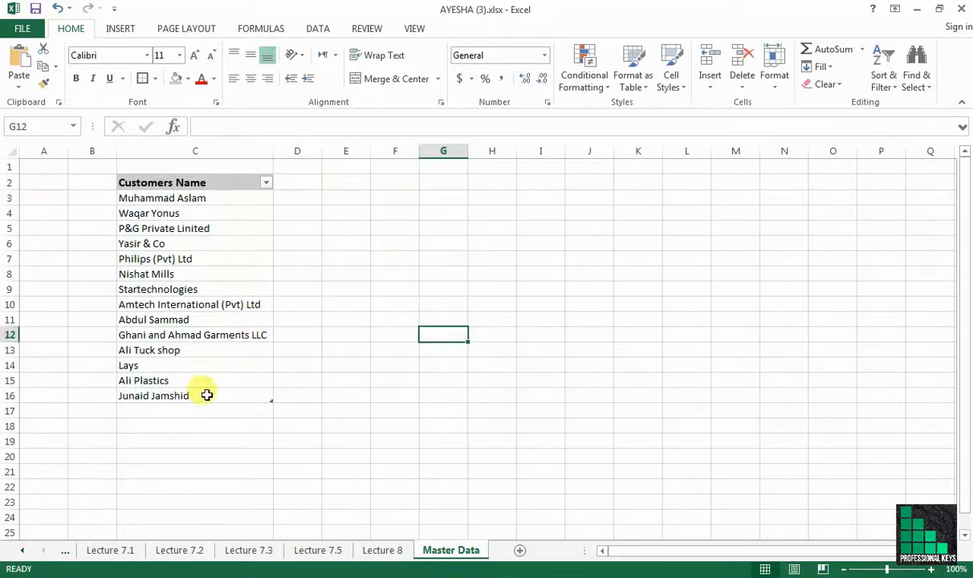
Step: On the Lecture 8 sheet, check which names the existing dropdown in cell D5 offers
left_click(381, 551)
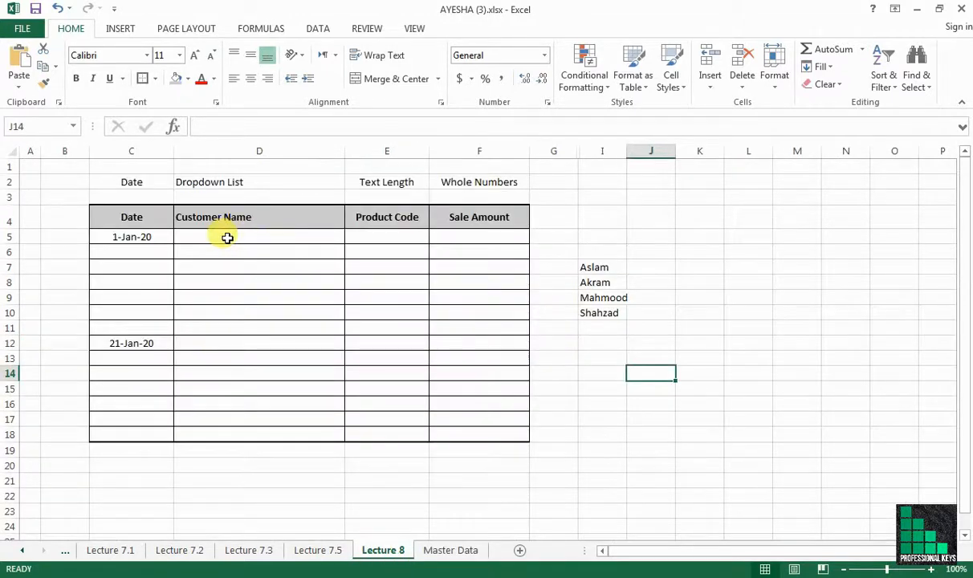
left_click(227, 238)
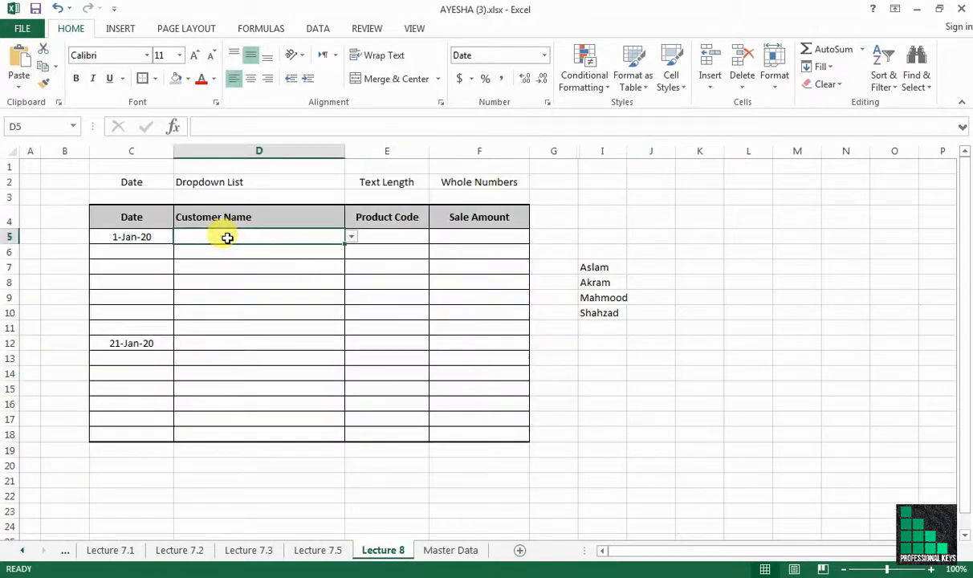
left_click(351, 239)
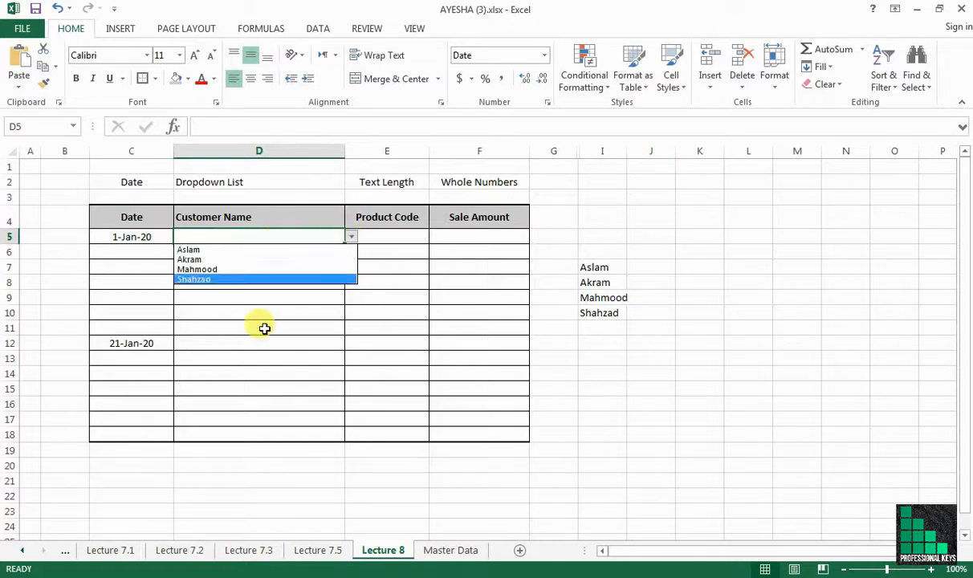
key("Escape")
Step: Clear all data validation from the Customer Name cells D5:D18
left_click_drag(305, 237, 318, 435)
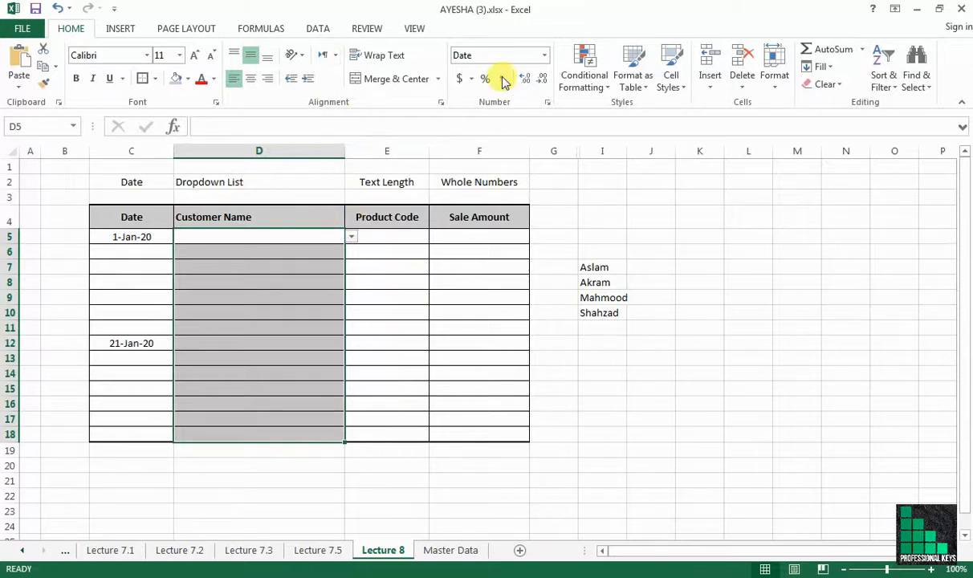
left_click(318, 28)
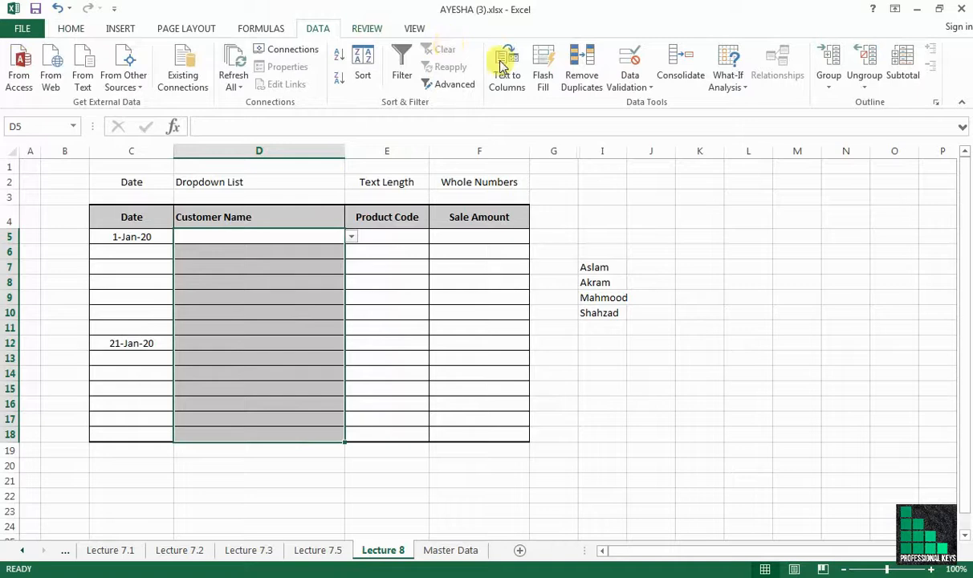
left_click(640, 86)
key("Return")
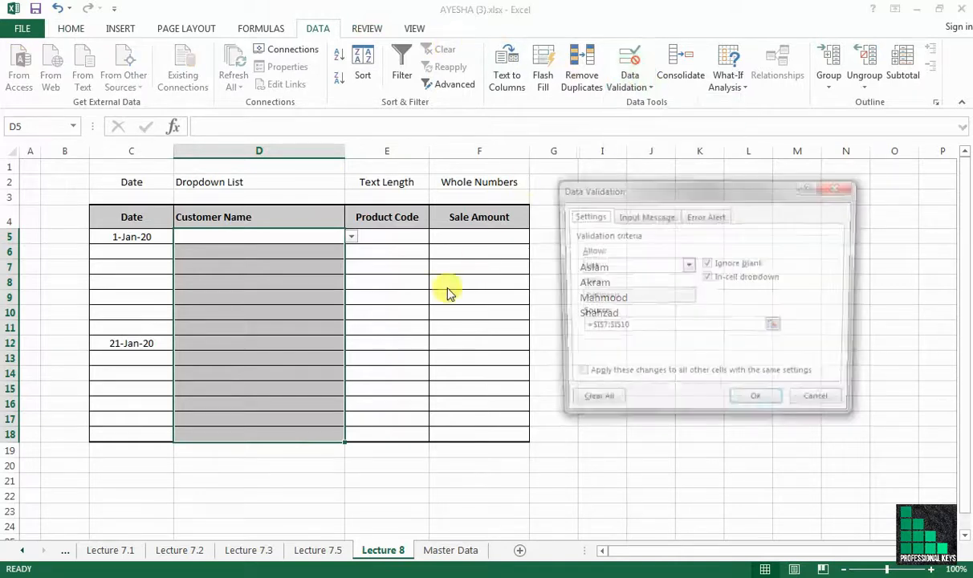
left_click(591, 404)
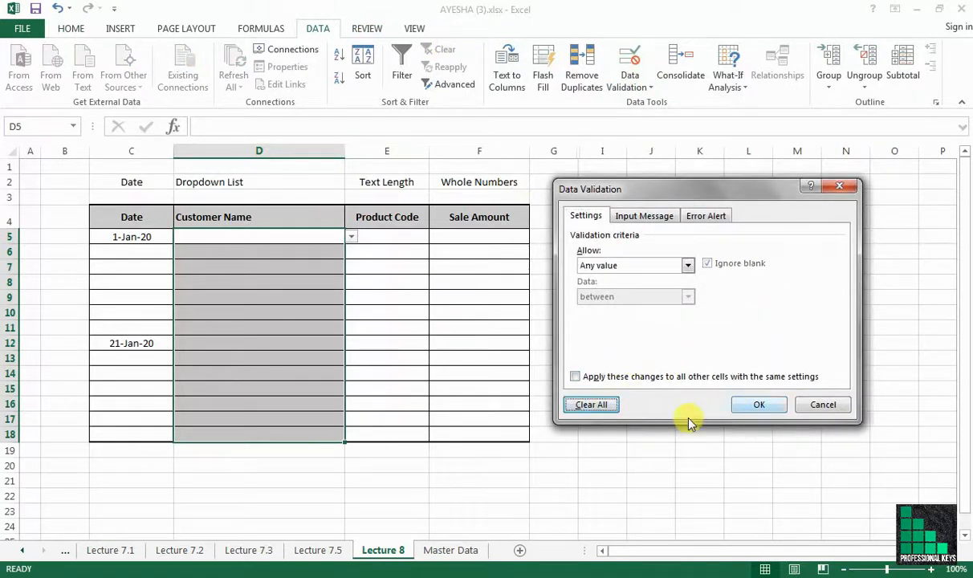
left_click(751, 404)
Step: Go through the Customer Name cells from D7 down to D16 to check for remaining dropdowns
left_click(434, 294)
left_click(317, 265)
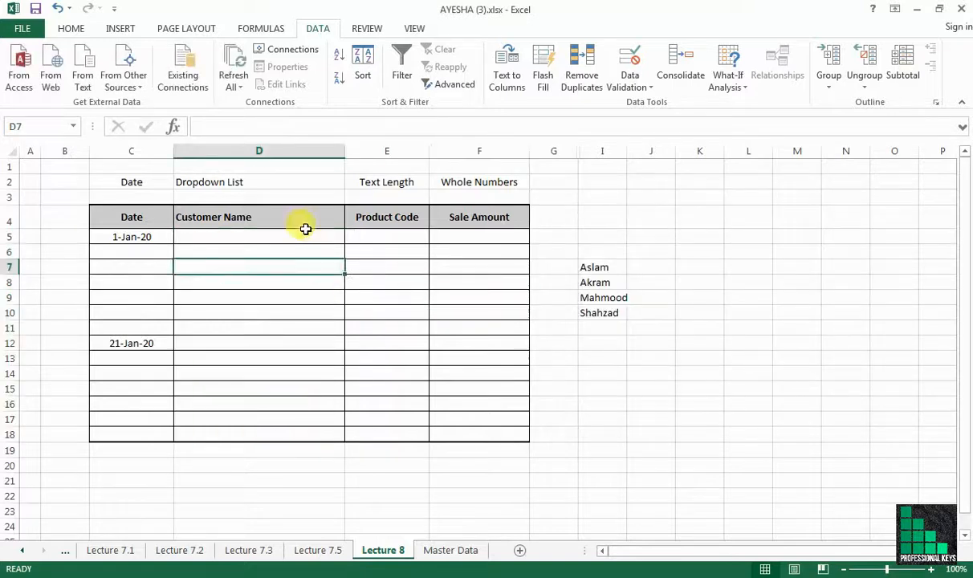
key("Down")
key("Down")
key("Down")
key("Down")
key("Down")
key("Down")
key("Down")
key("Down")
key("Down")
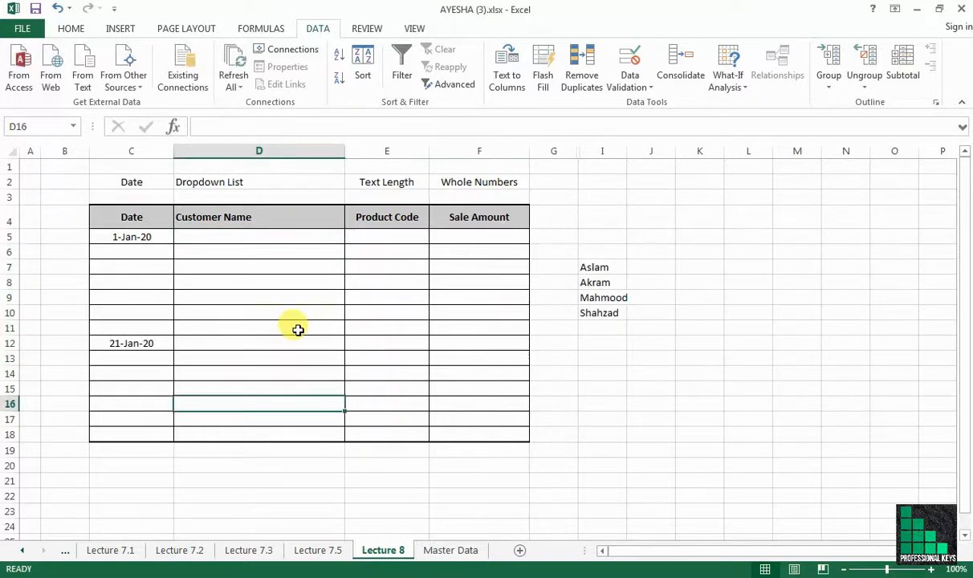
Step: Try to give cell D5 a List validation with the source =Debtors[Customers Name]
left_click(299, 237)
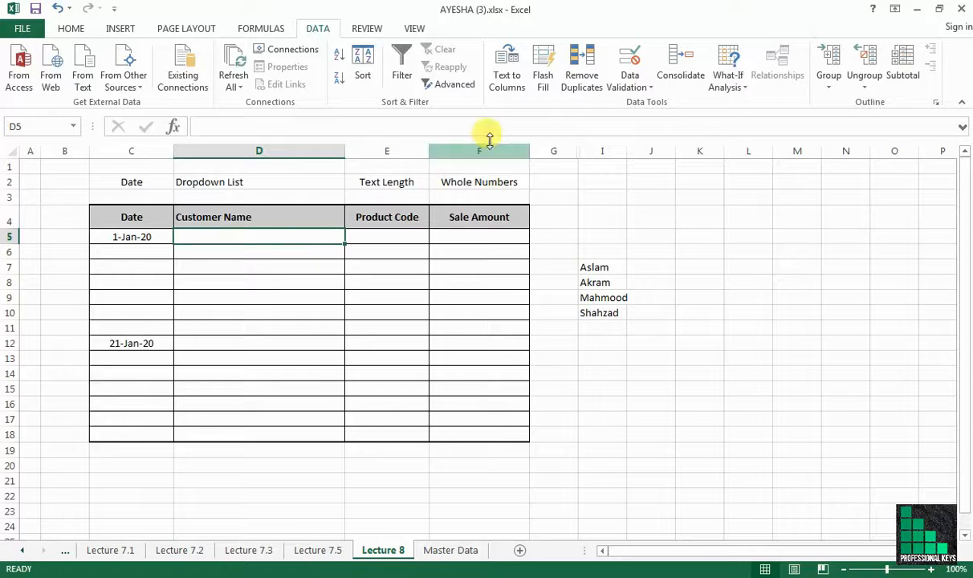
left_click(641, 87)
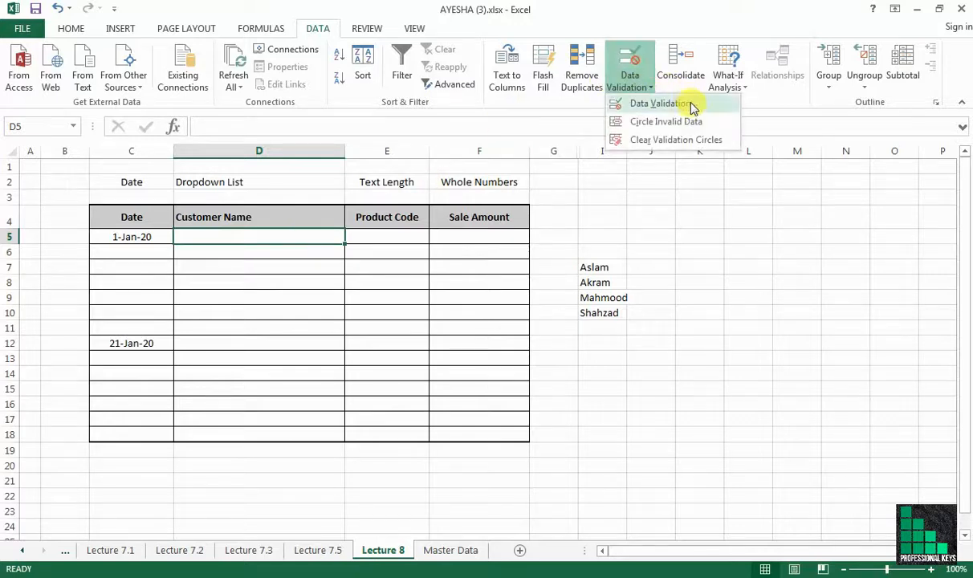
left_click(688, 110)
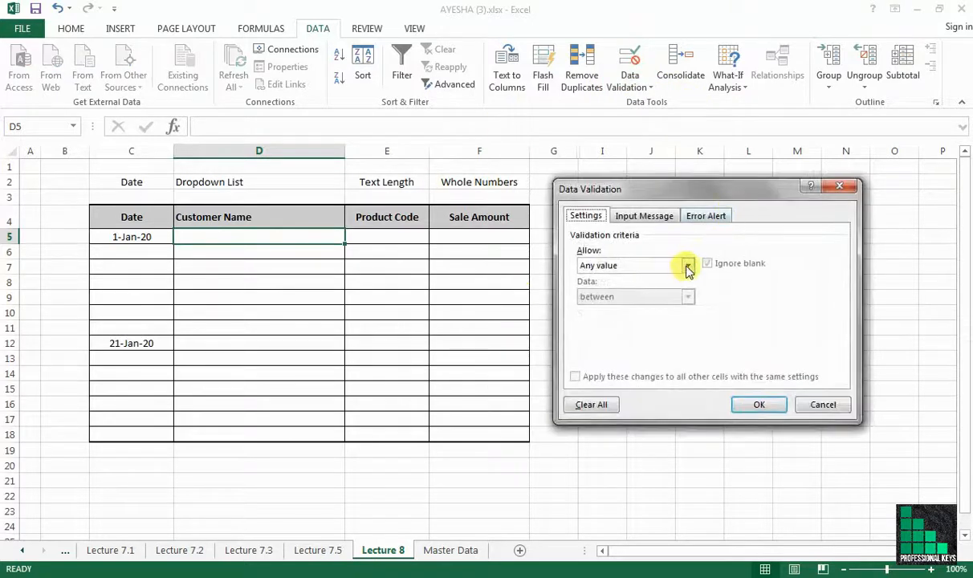
left_click(688, 267)
left_click(631, 308)
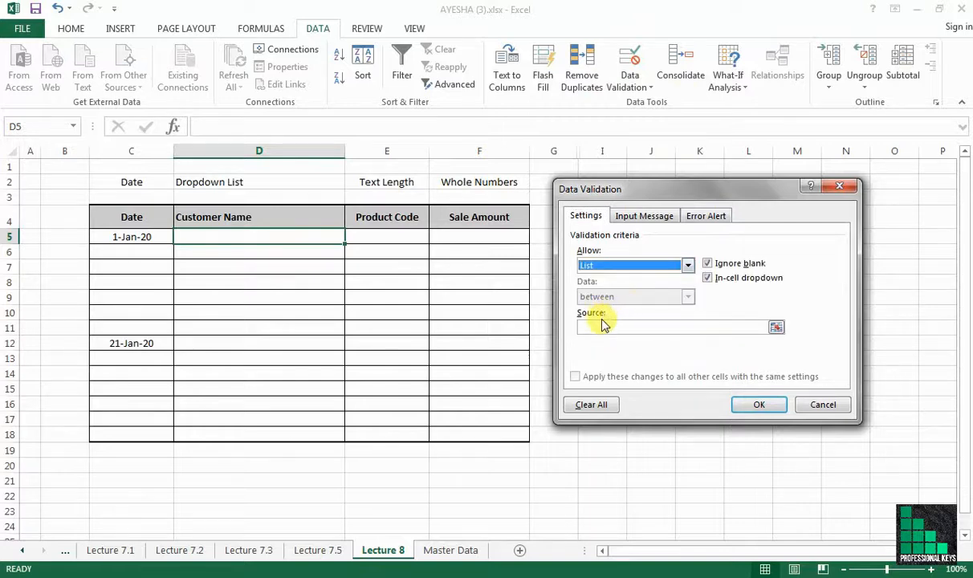
left_click(593, 327)
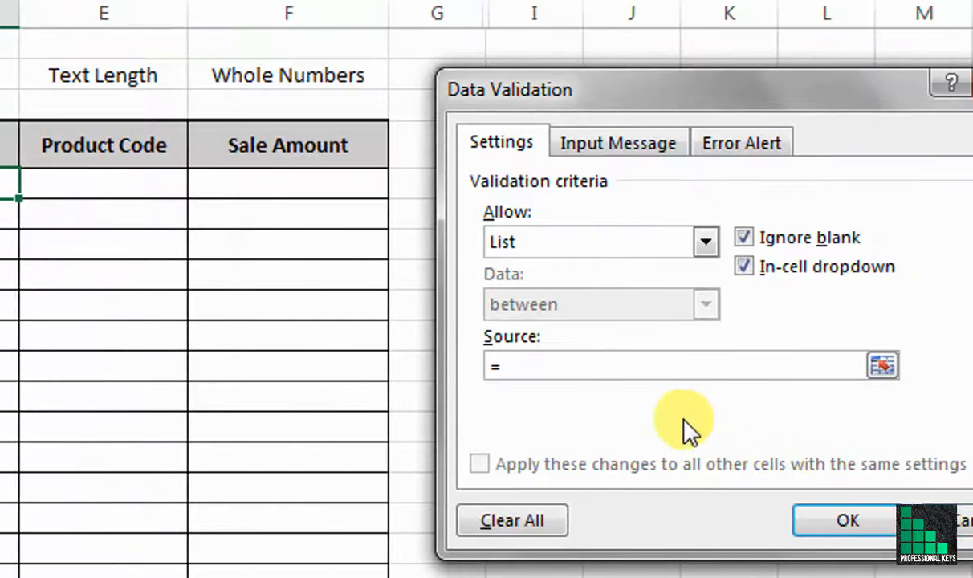
type("Debtors[Customers Name]")
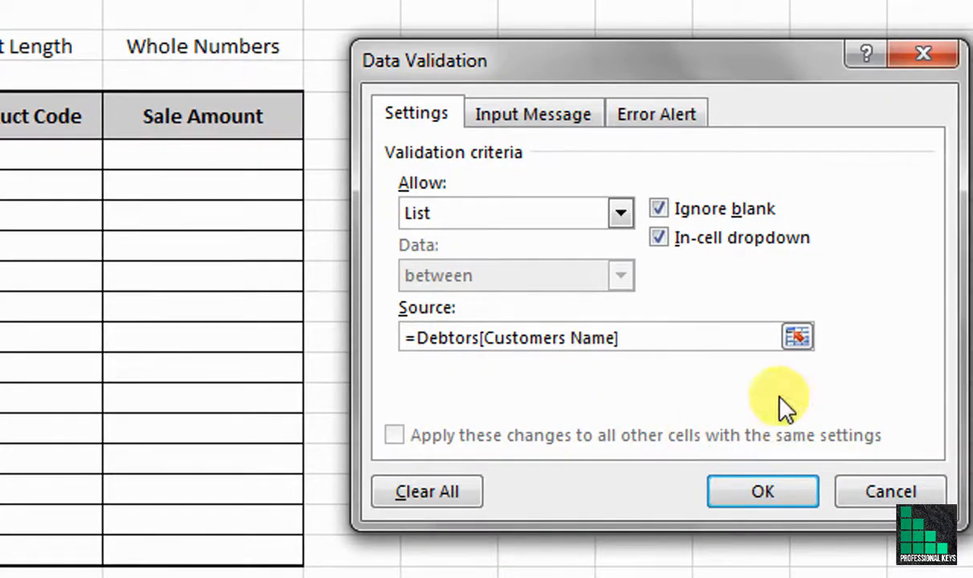
left_click(763, 493)
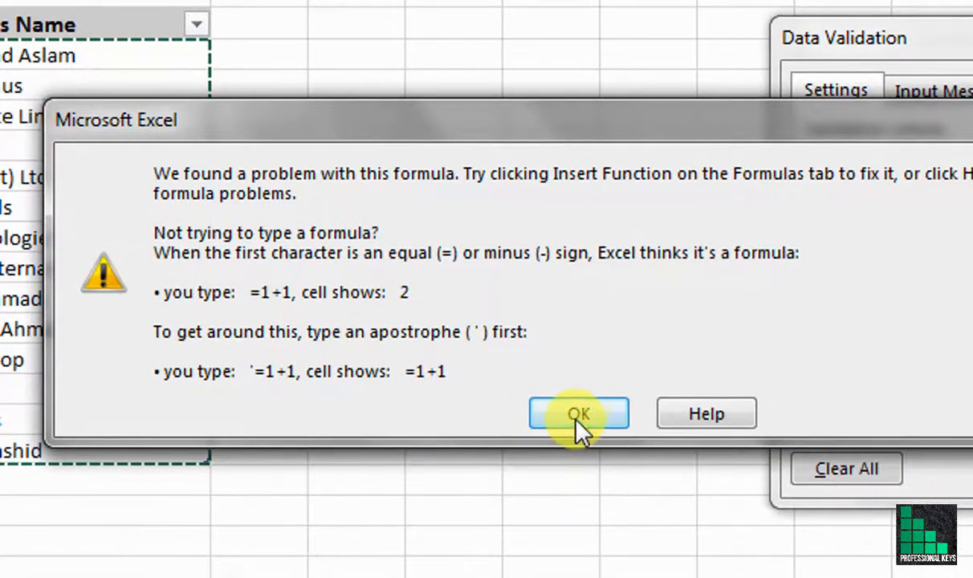
left_click(577, 434)
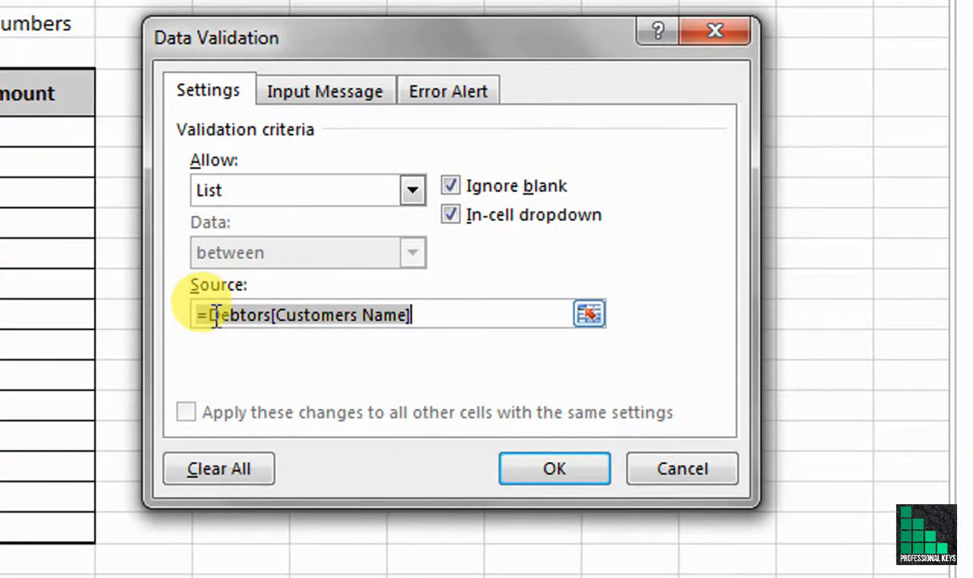
Step: Wrap the list source in INDIRECT with quotation marks, as =indirect("Debtors[Customers Name]"), and apply the validation to D5
left_click(215, 315)
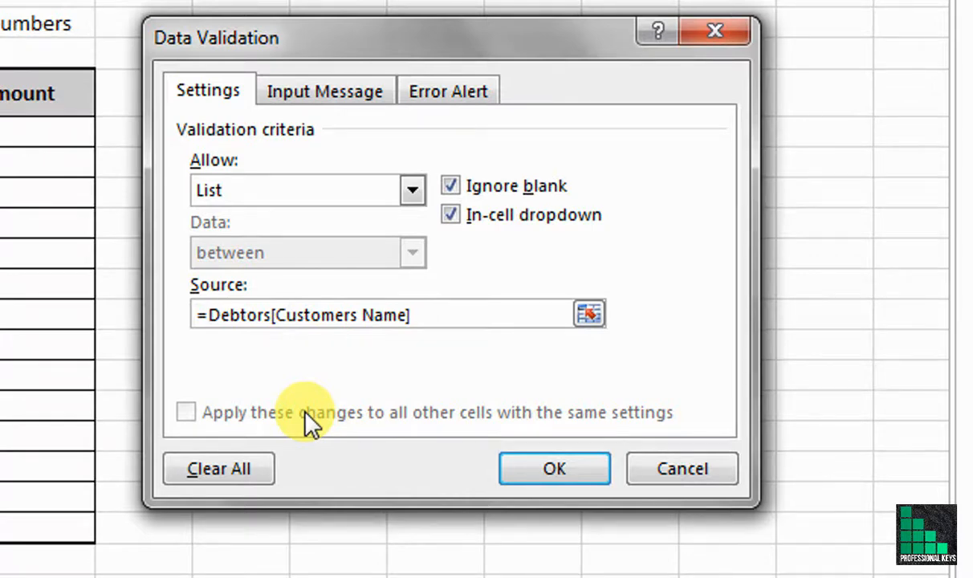
type("in")
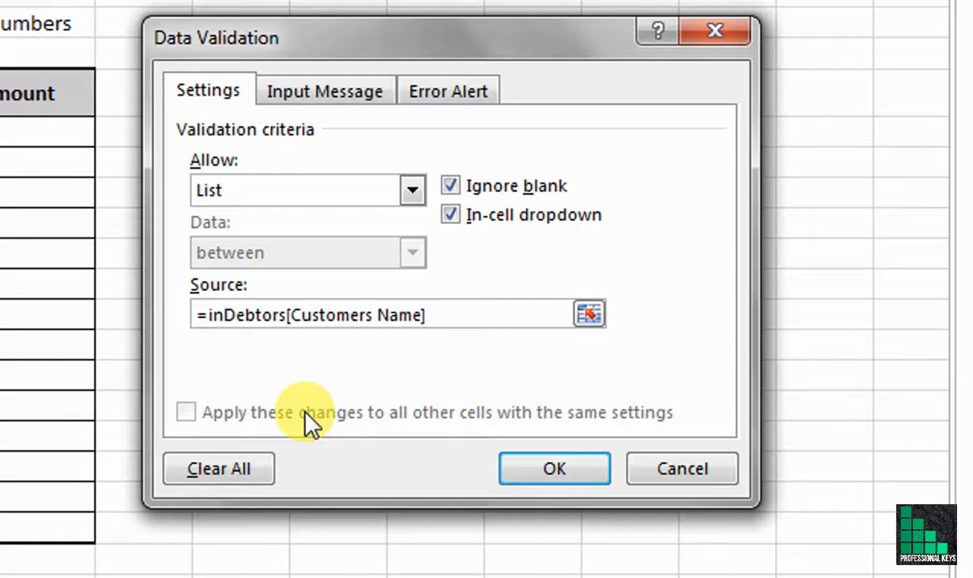
type("dir")
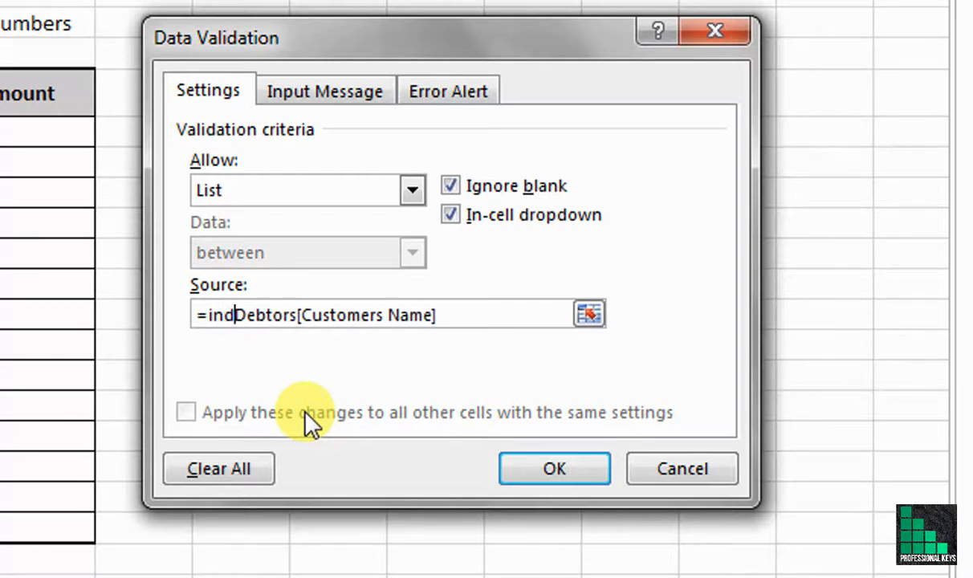
type("ect")
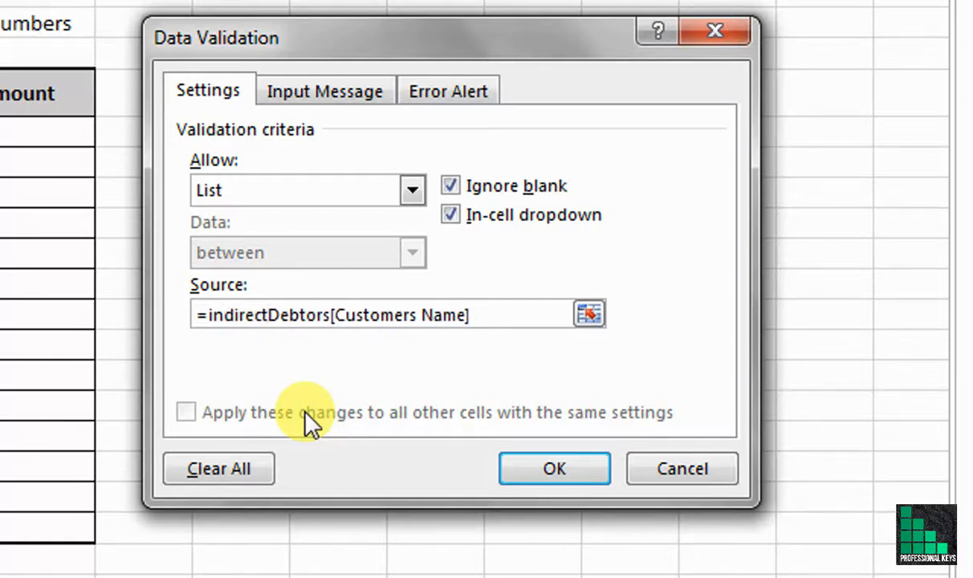
type("(")
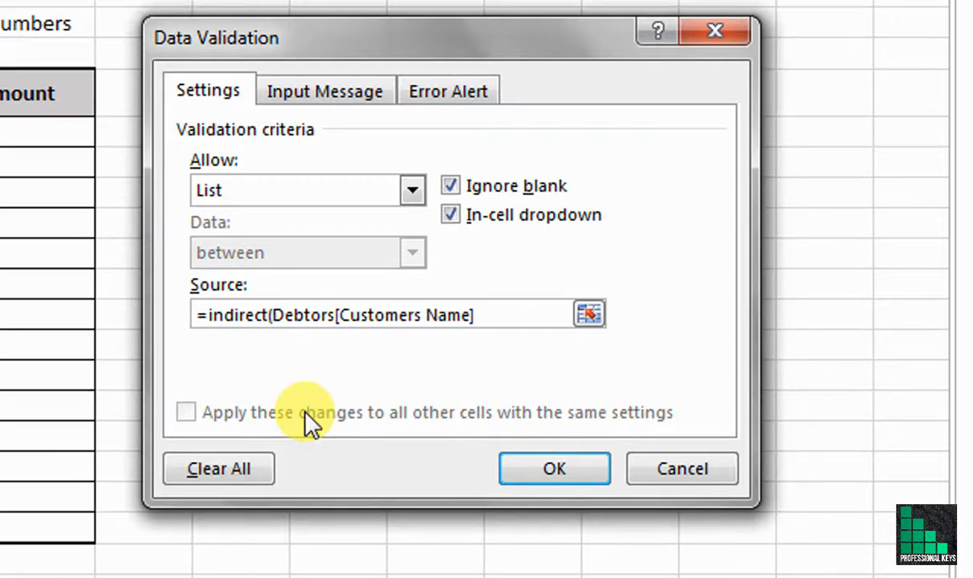
type("\"")
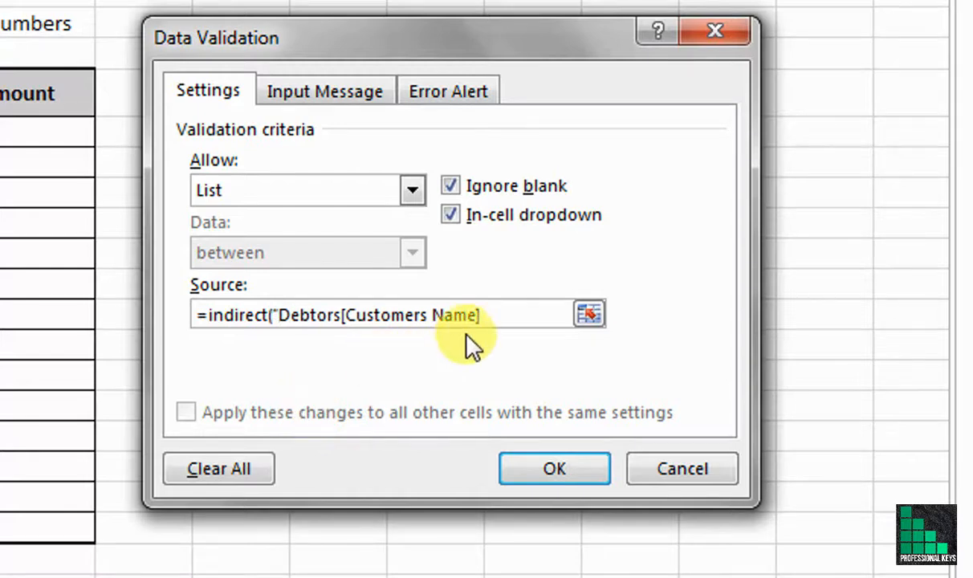
left_click(499, 316)
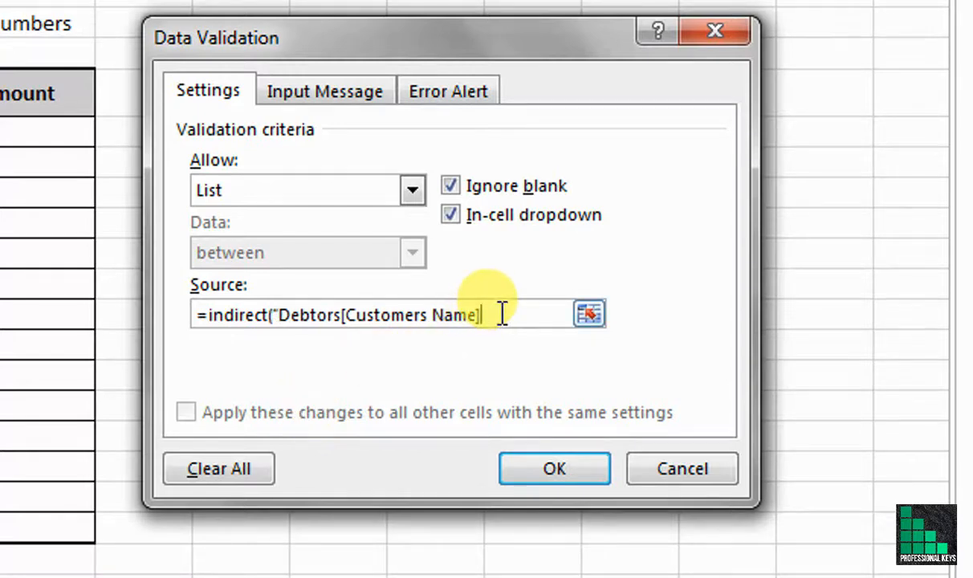
type("\"")
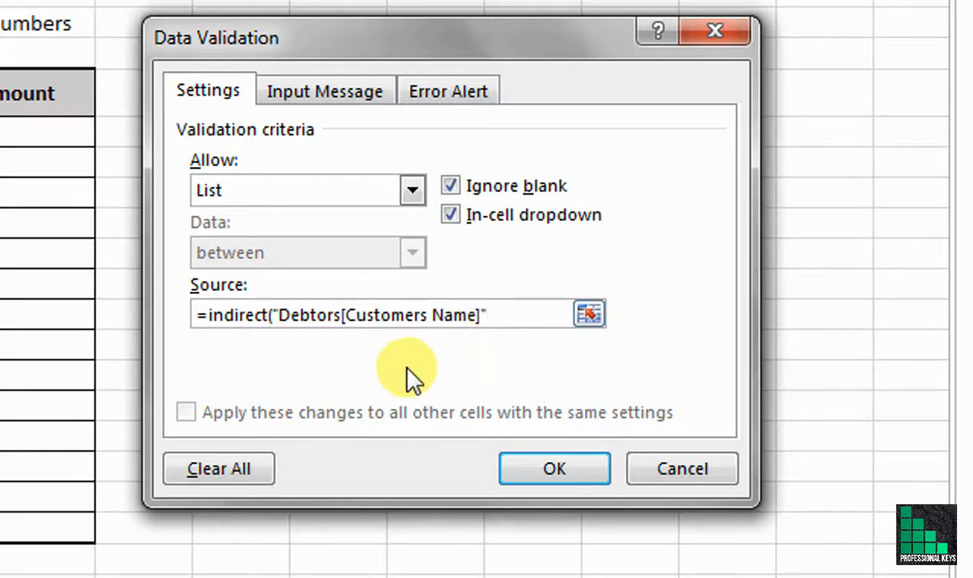
type(")")
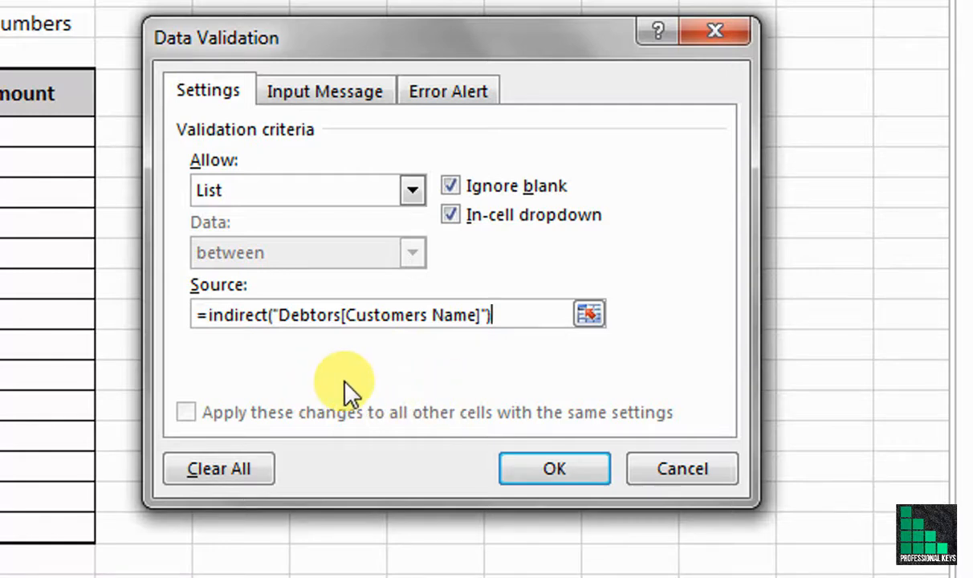
left_click(532, 472)
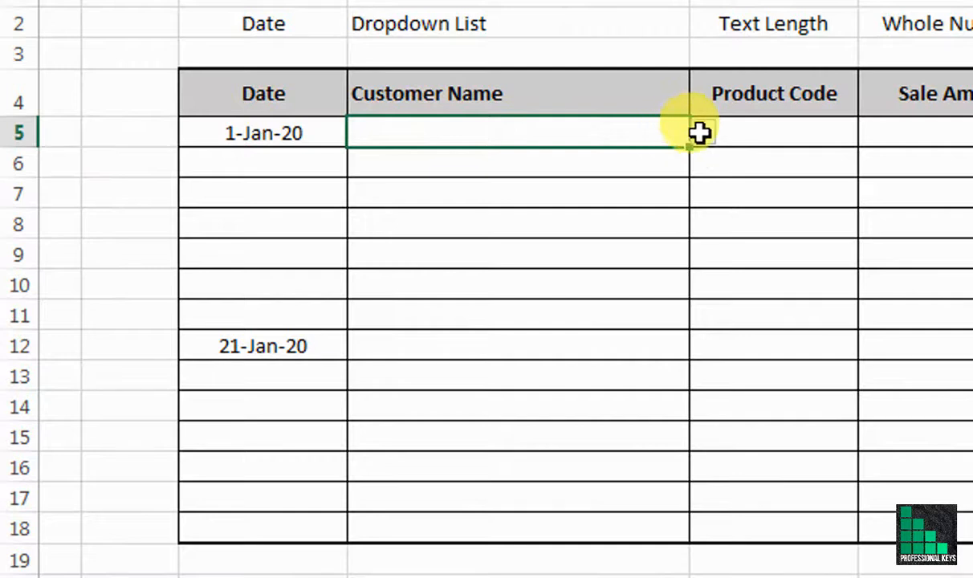
Step: Choose P&G Private Linited from the Customer Name dropdown in cell D5
left_click(706, 135)
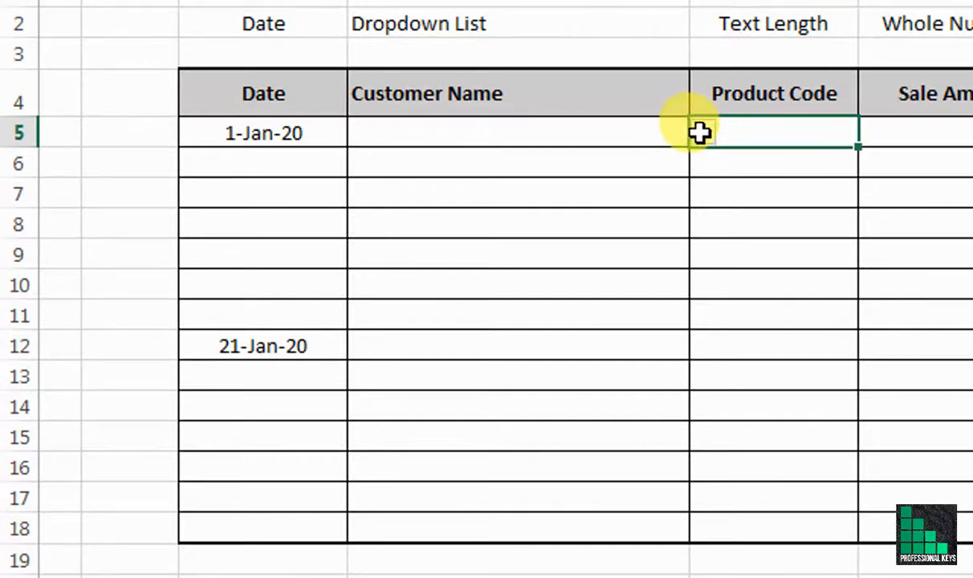
left_click(628, 135)
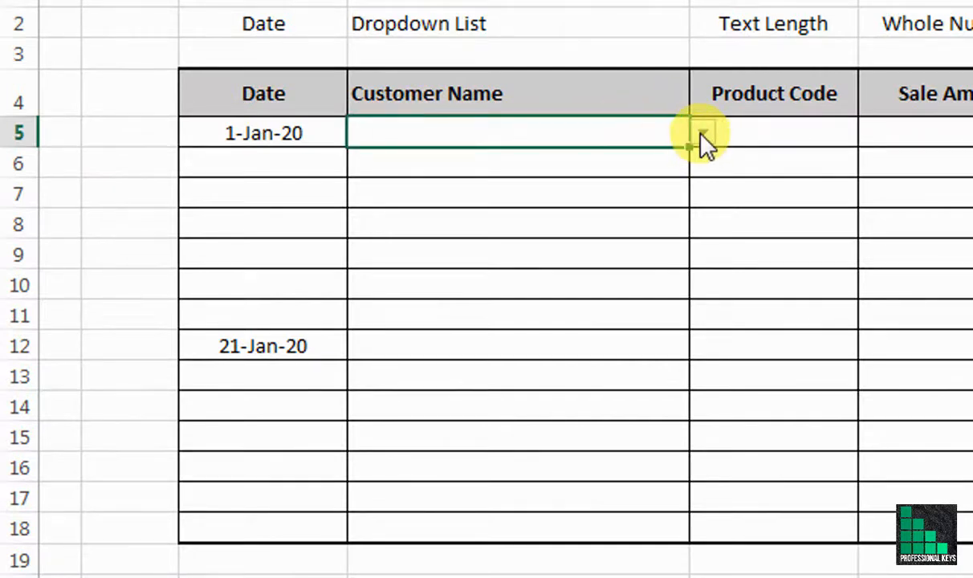
left_click(702, 133)
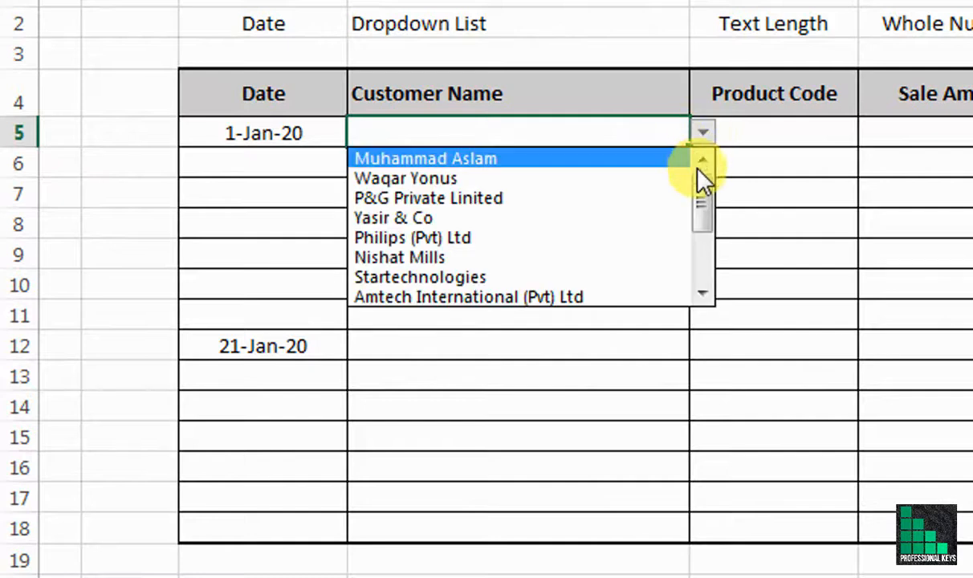
left_click(565, 197)
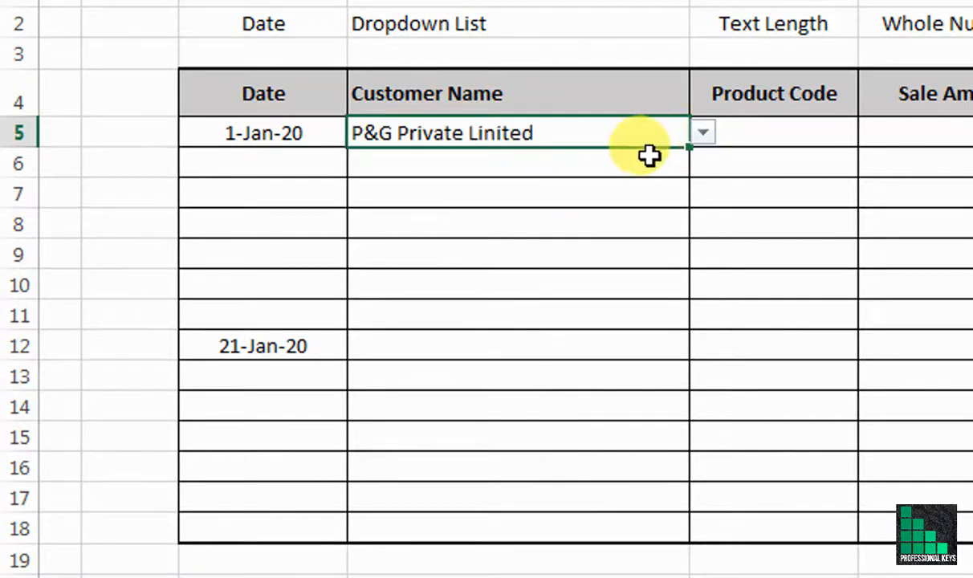
Step: Copy cell D5 and paste only its validation into the remaining Customer Name cells D6:D18, then select D11 to check it
right_click(588, 138)
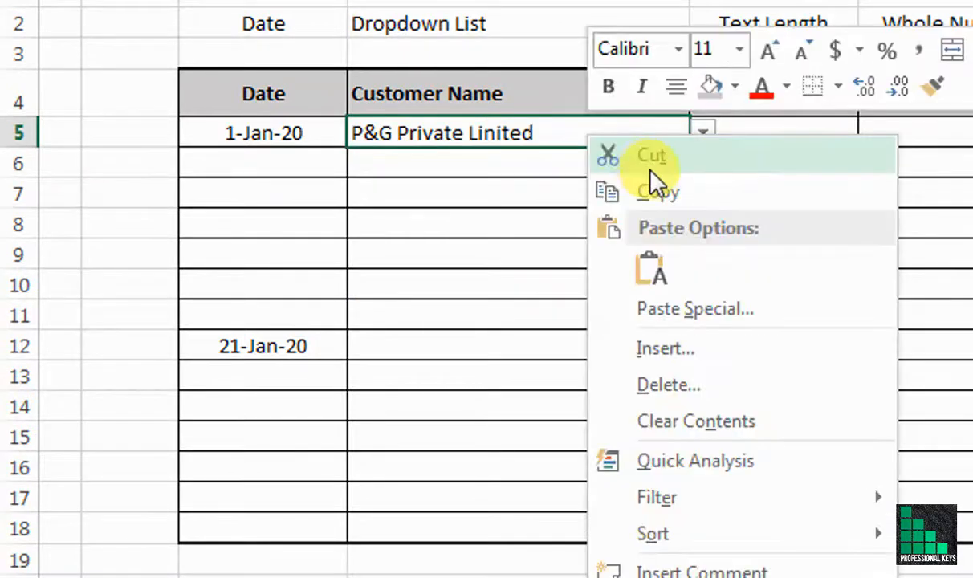
key("c")
left_click_drag(558, 154, 546, 490)
right_click(533, 378)
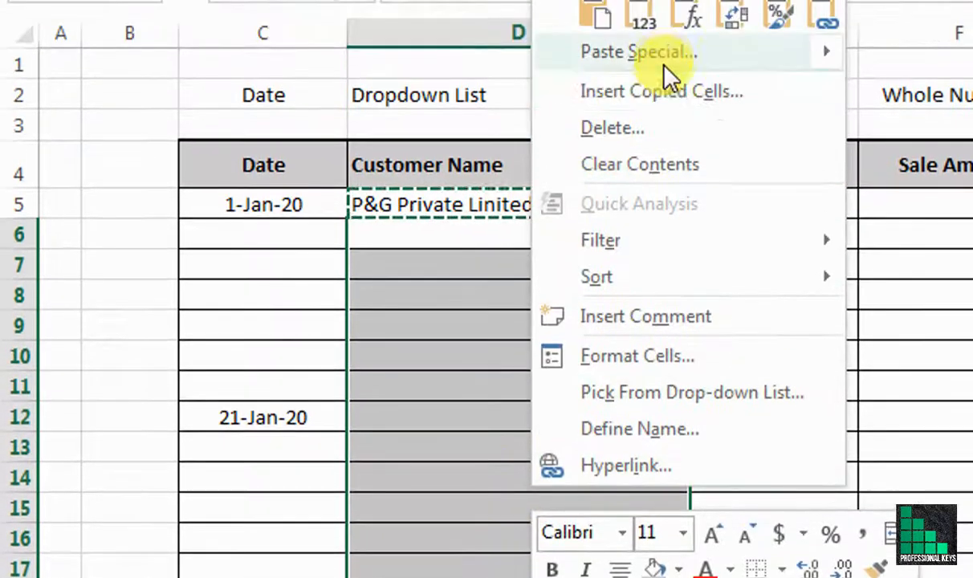
left_click(665, 89)
left_click(446, 60)
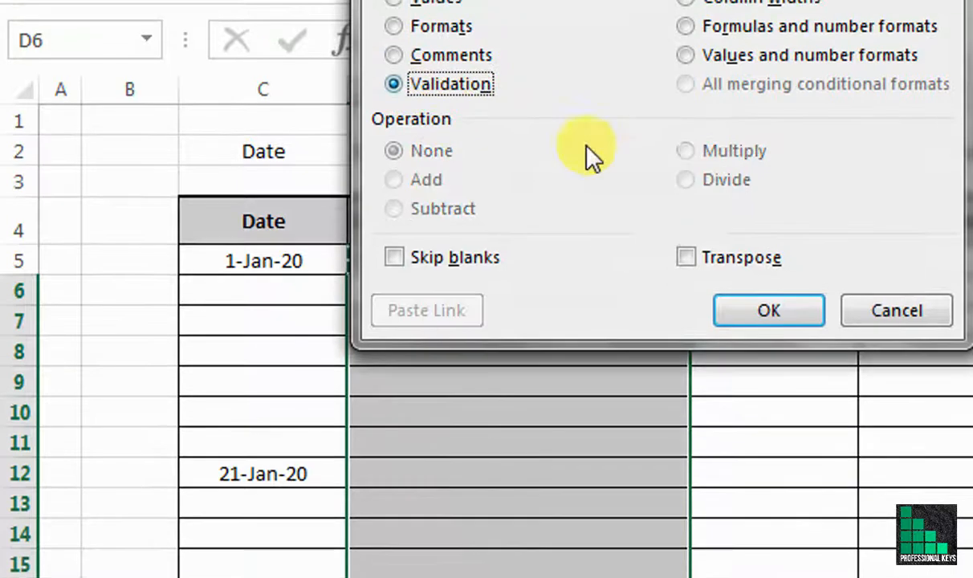
left_click(767, 310)
left_click(566, 443)
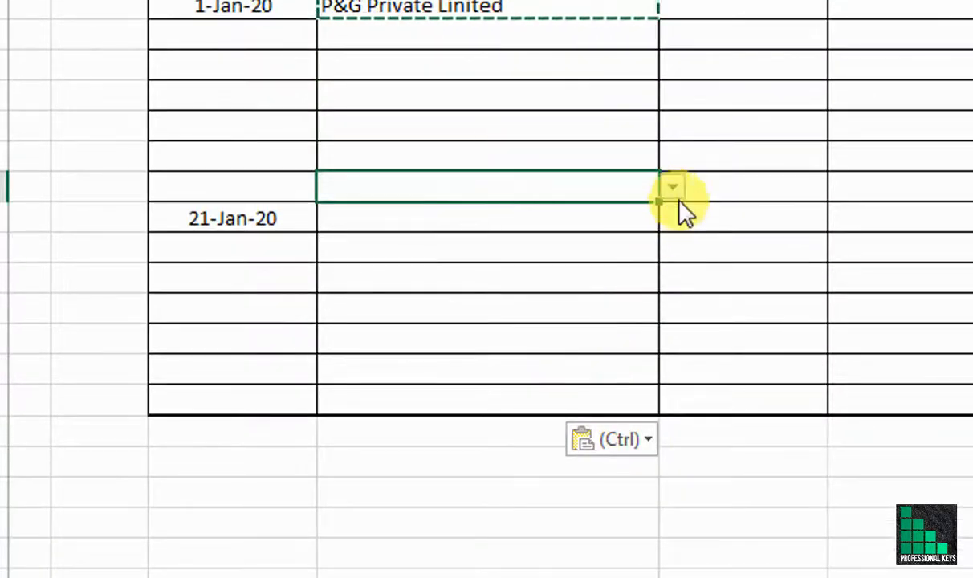
Step: Choose Philips (Pvt) Ltd in cell D11 and Lays in cell D9 from the Customer Name dropdowns
left_click(673, 187)
left_click(447, 291)
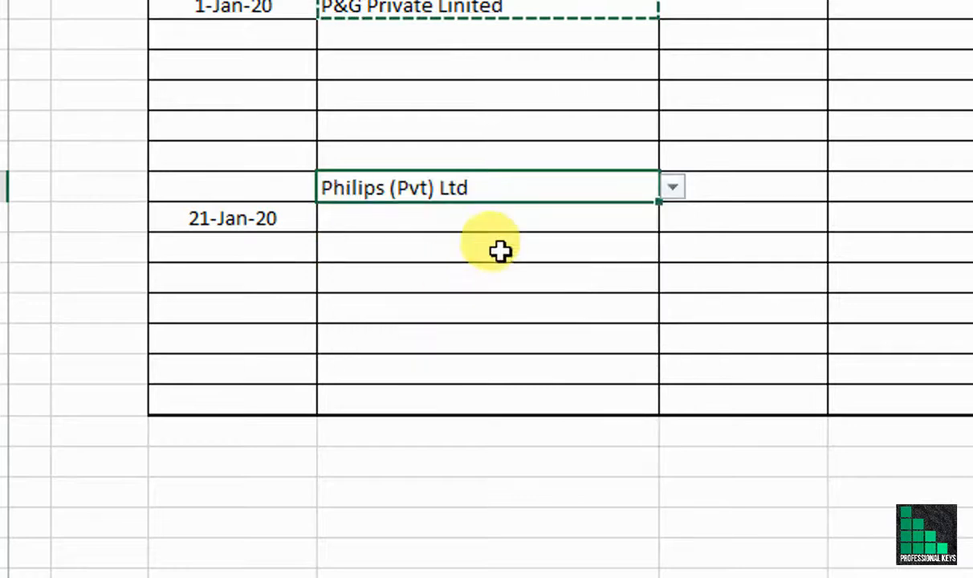
left_click(567, 133)
left_click(673, 125)
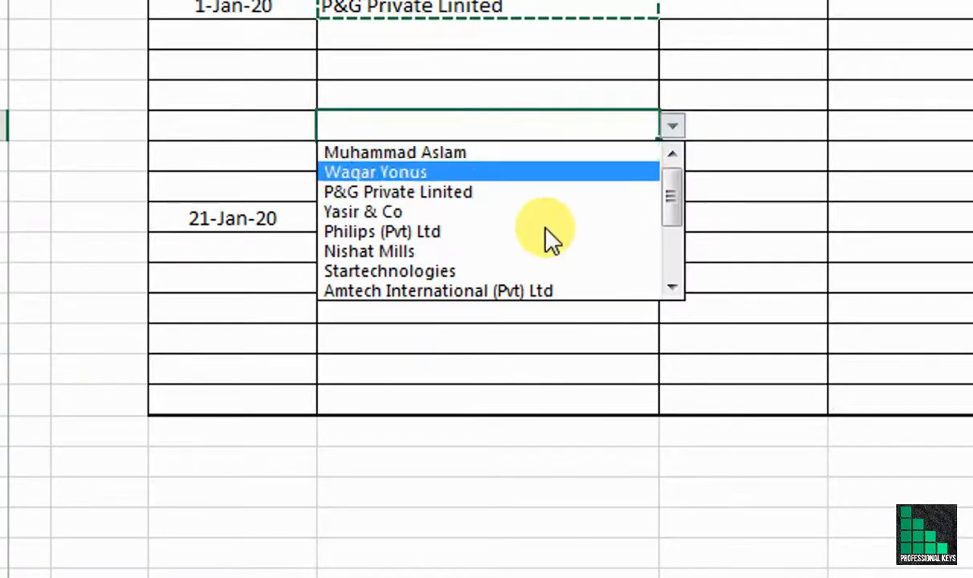
left_click_drag(677, 208, 678, 285)
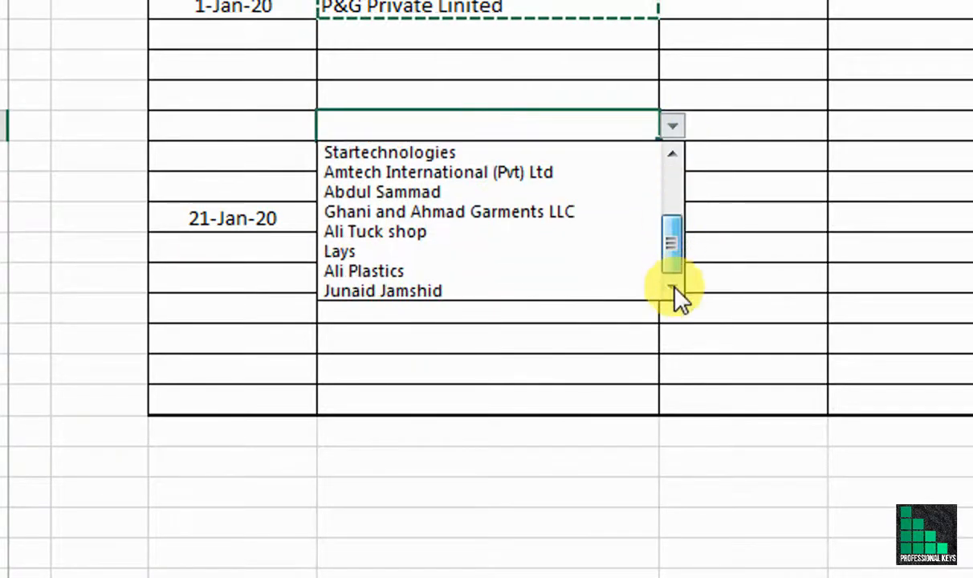
left_click(492, 253)
Step: Choose Yasir & Co from the Customer Name dropdown in cell D7, select D16 and save the workbook
scroll(530, 144, "up", 1)
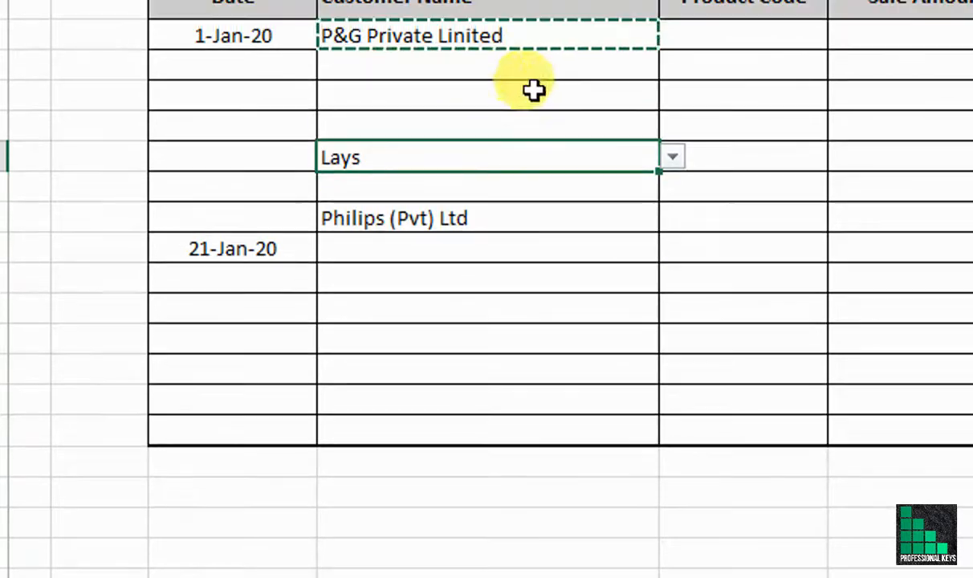
left_click(533, 93)
left_click(673, 95)
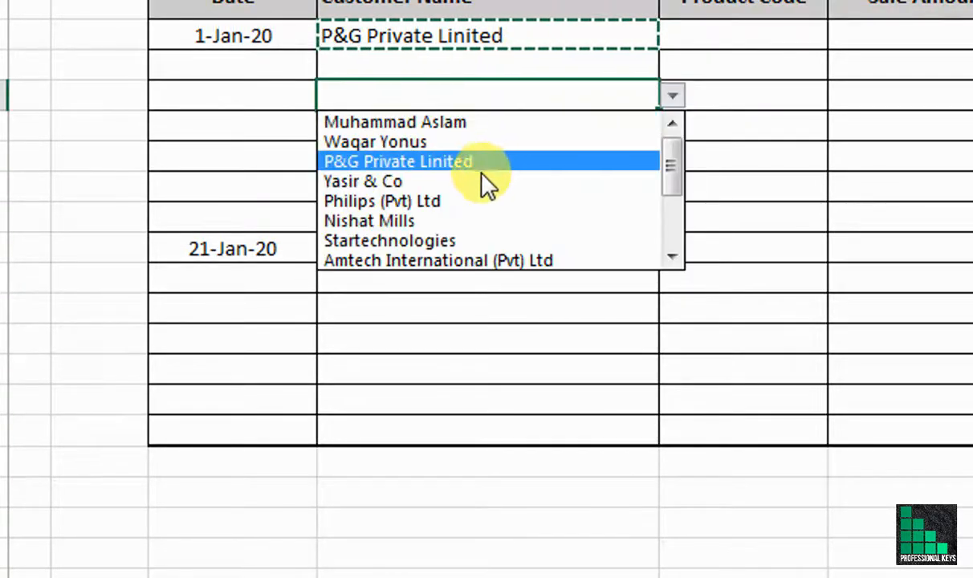
left_click(480, 181)
left_click(513, 372)
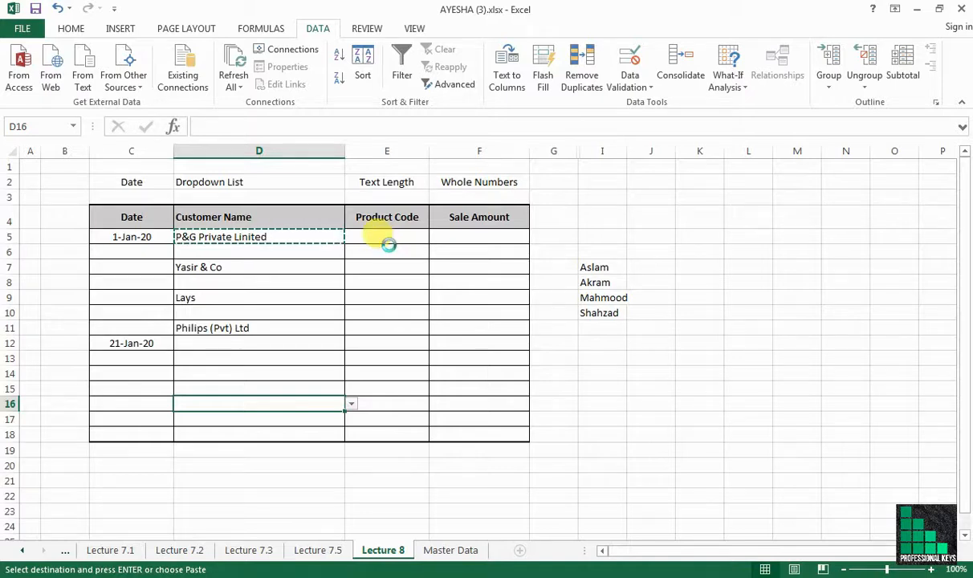
key("ctrl+s")
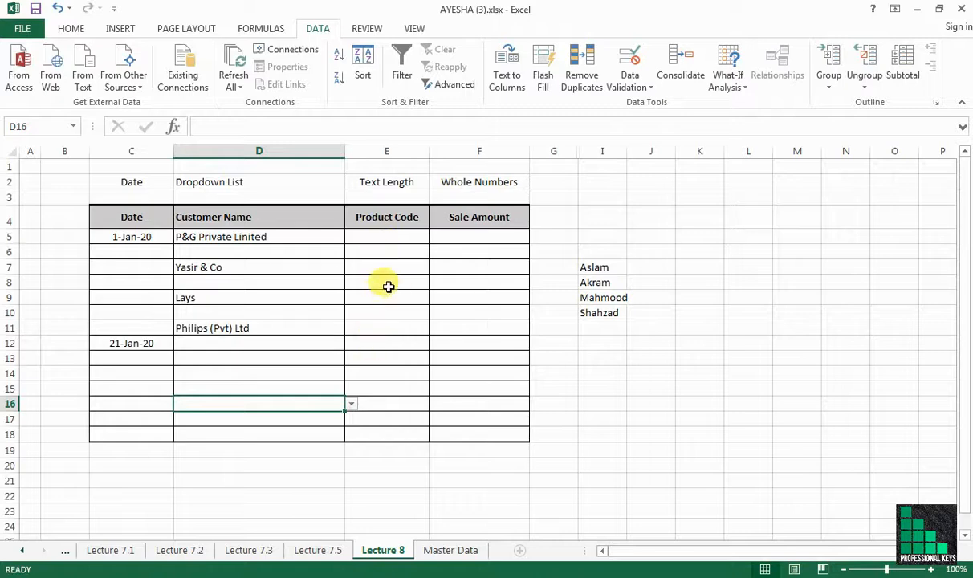
Step: Open data validation for the Product Code cells E5:E18 and choose the Text length criterion with the between condition
left_click_drag(401, 237, 404, 441)
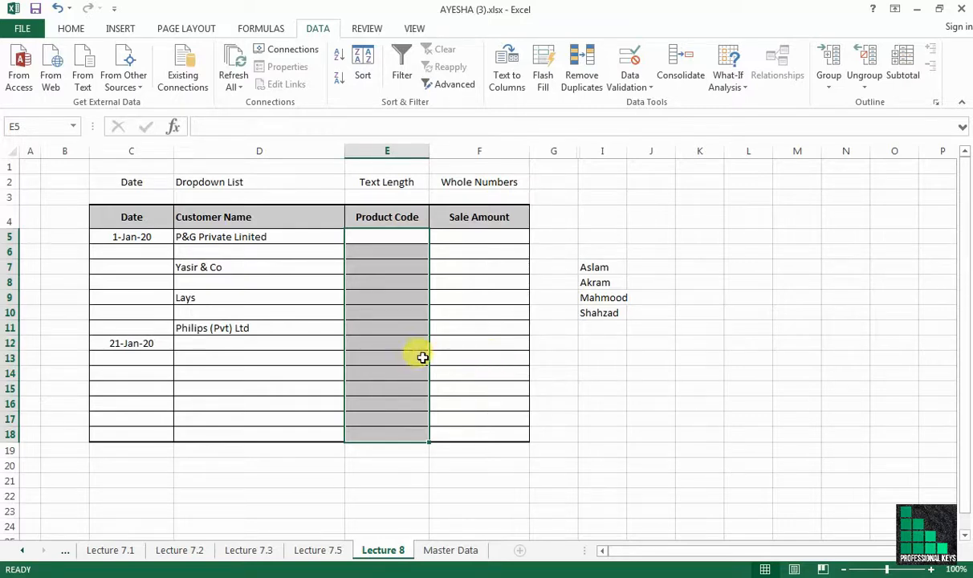
left_click(392, 238)
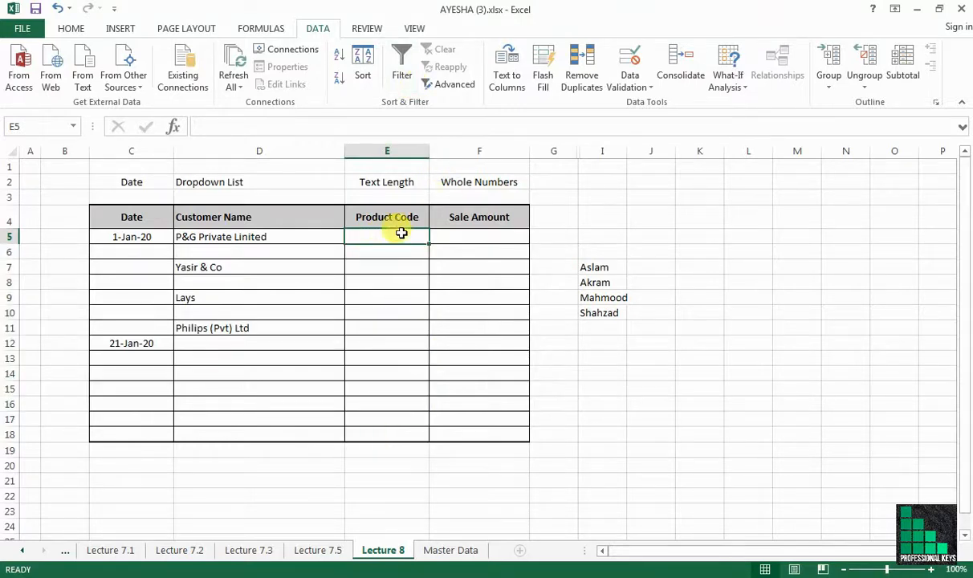
left_click_drag(402, 233, 408, 439)
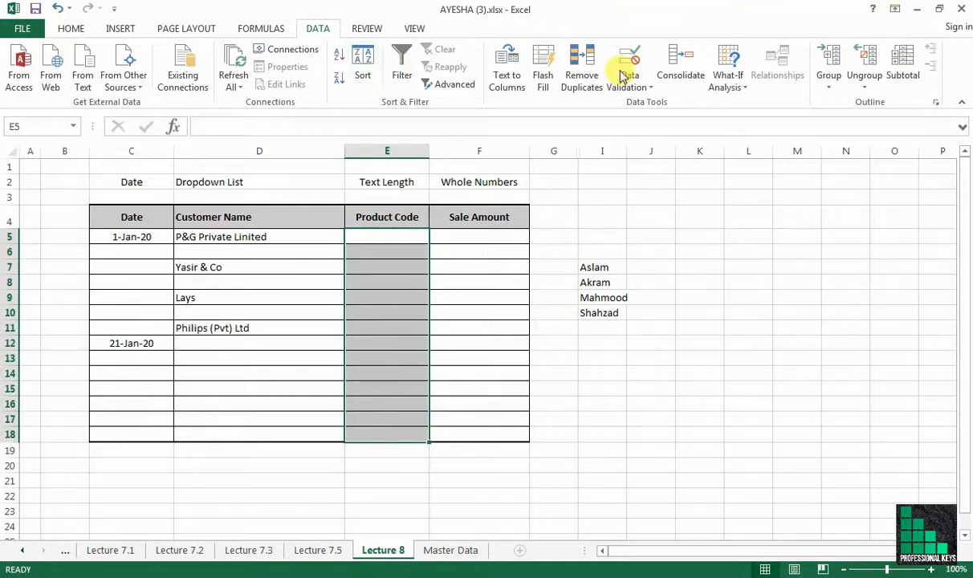
left_click(652, 90)
left_click(677, 102)
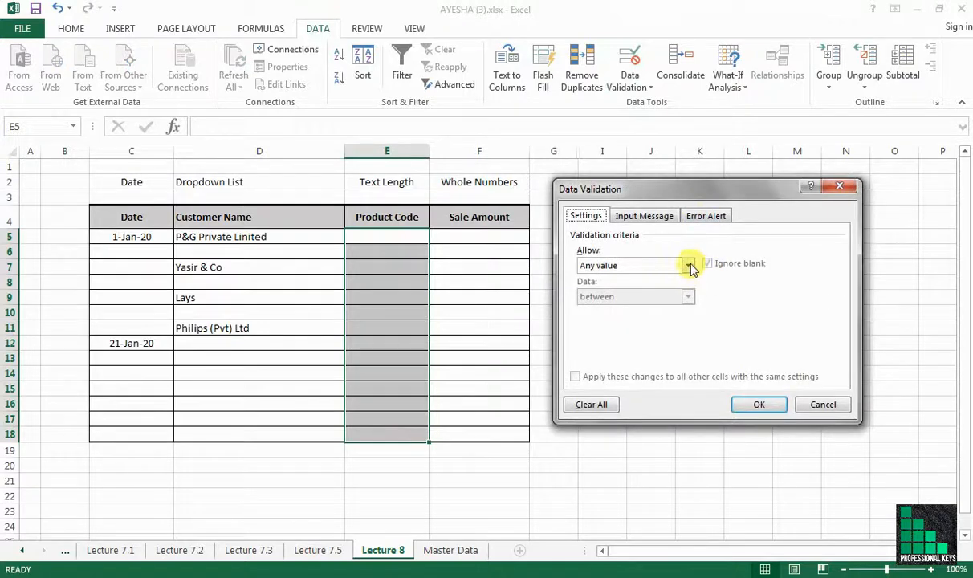
left_click(689, 266)
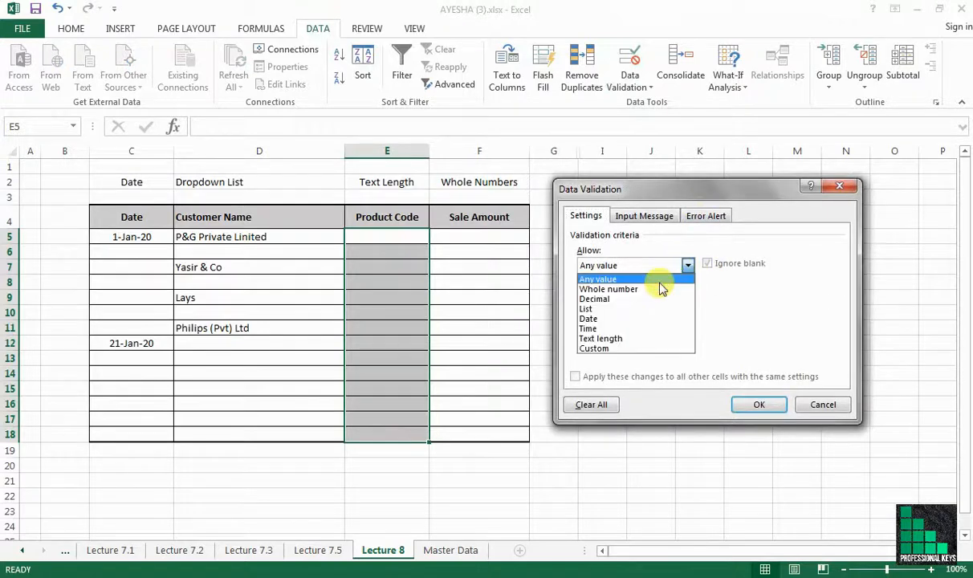
left_click(639, 339)
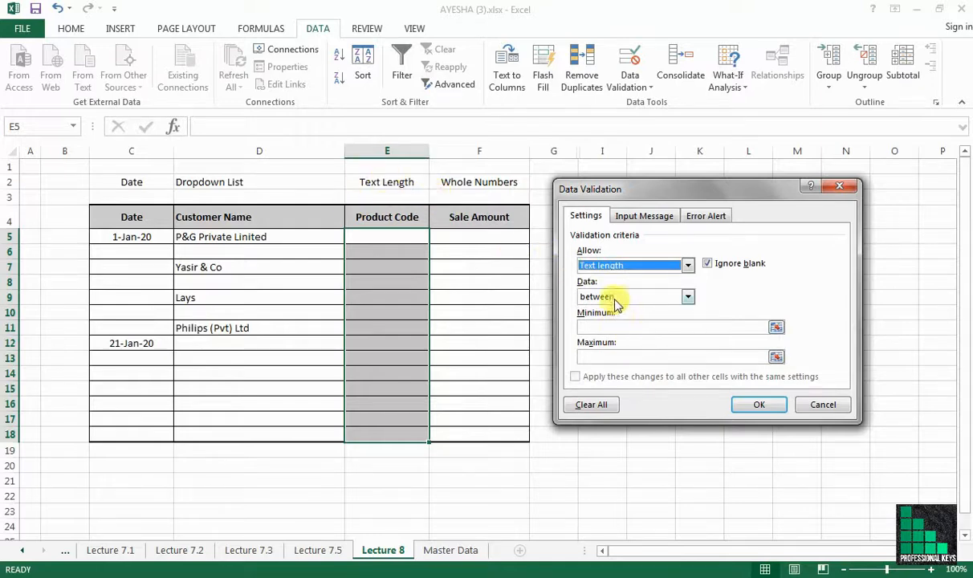
left_click(688, 297)
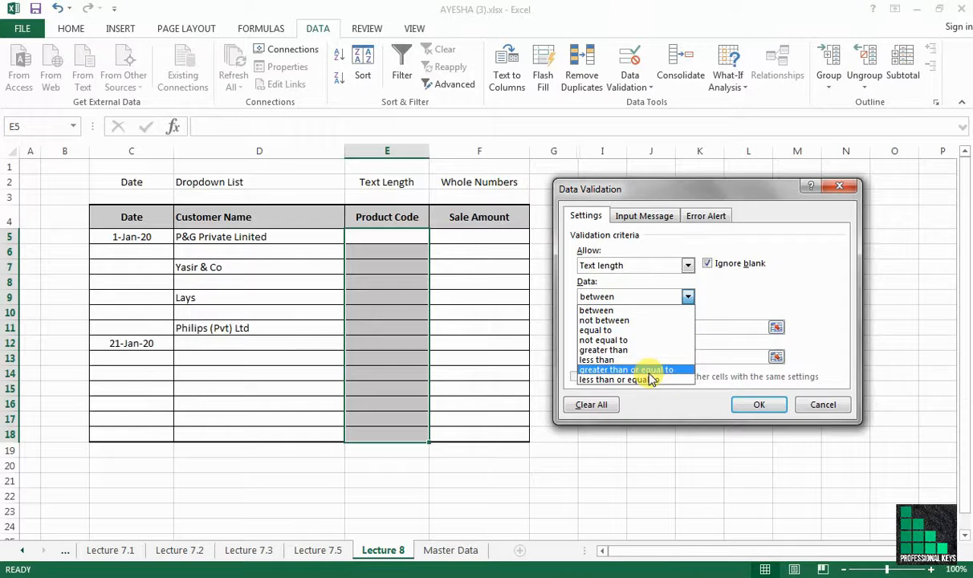
left_click(654, 313)
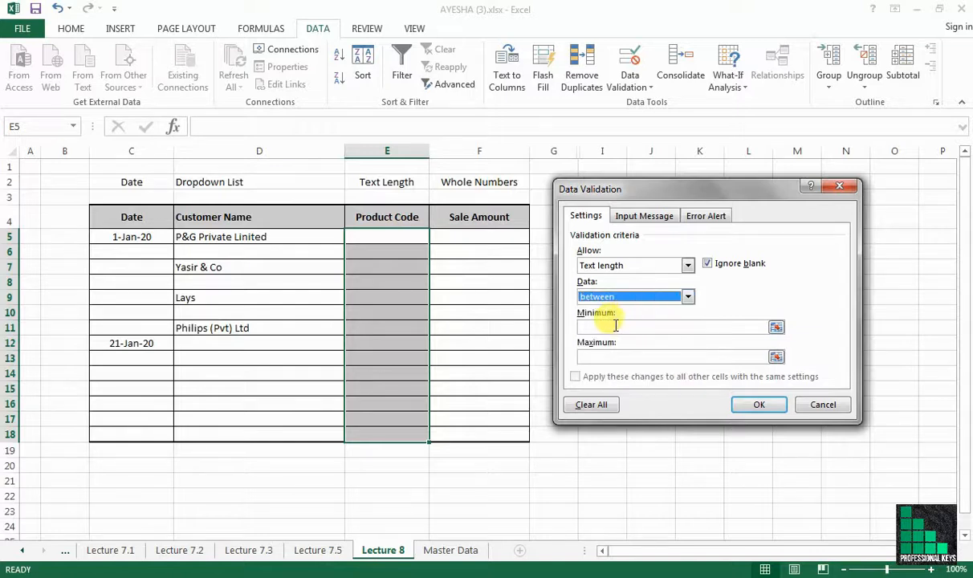
Step: Set the text length limits to a minimum of 1 and a maximum of 8, and apply the validation
left_click(616, 325)
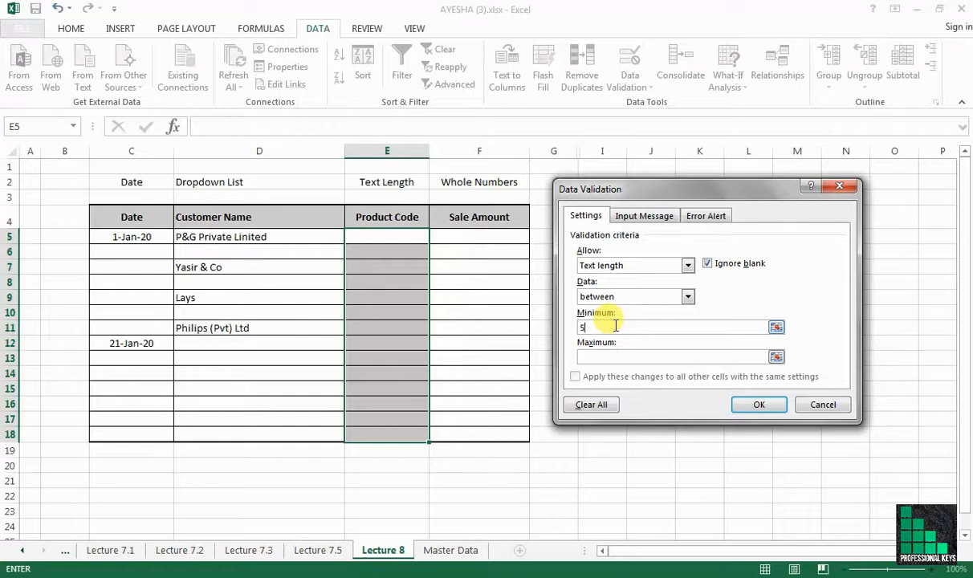
left_click(616, 357)
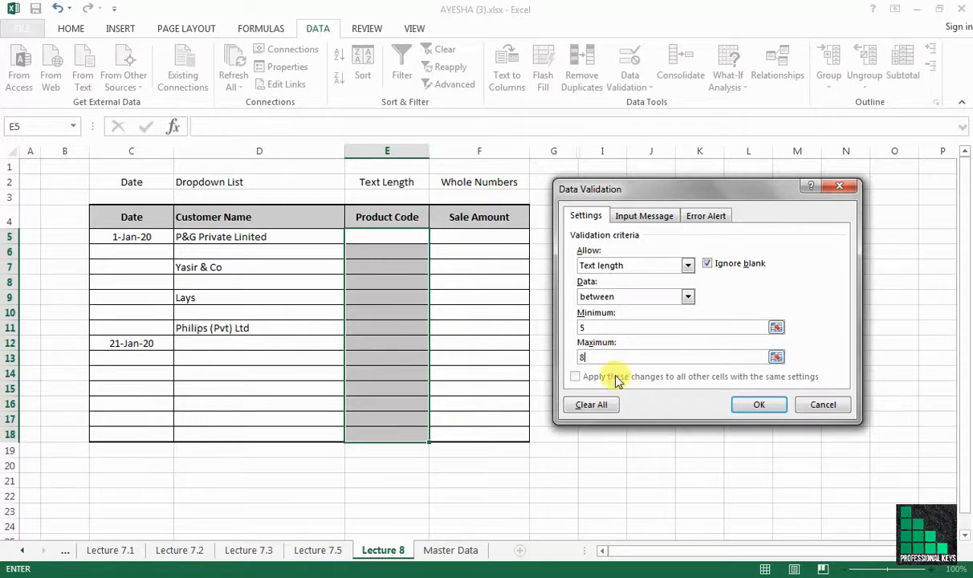
double_click(583, 327)
type("1")
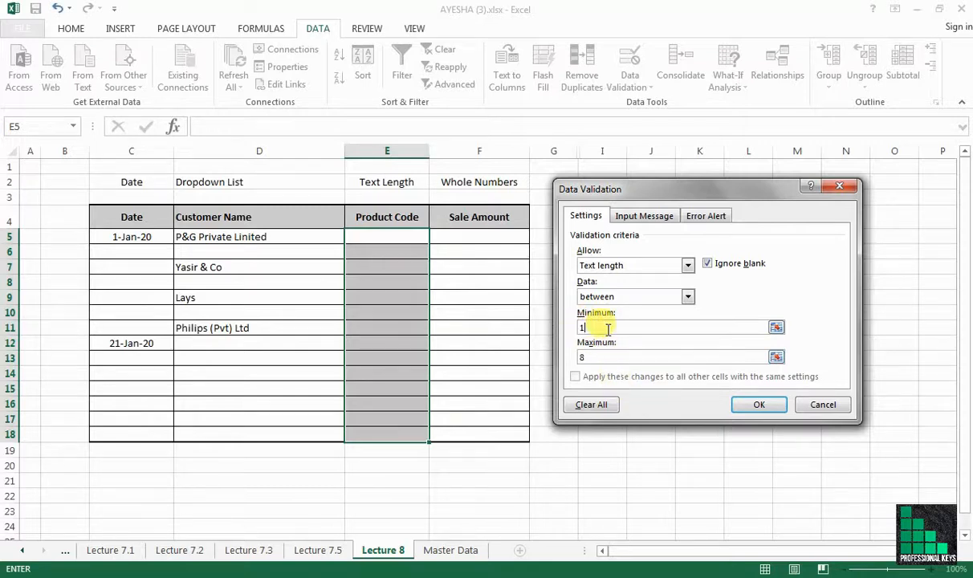
left_click(757, 407)
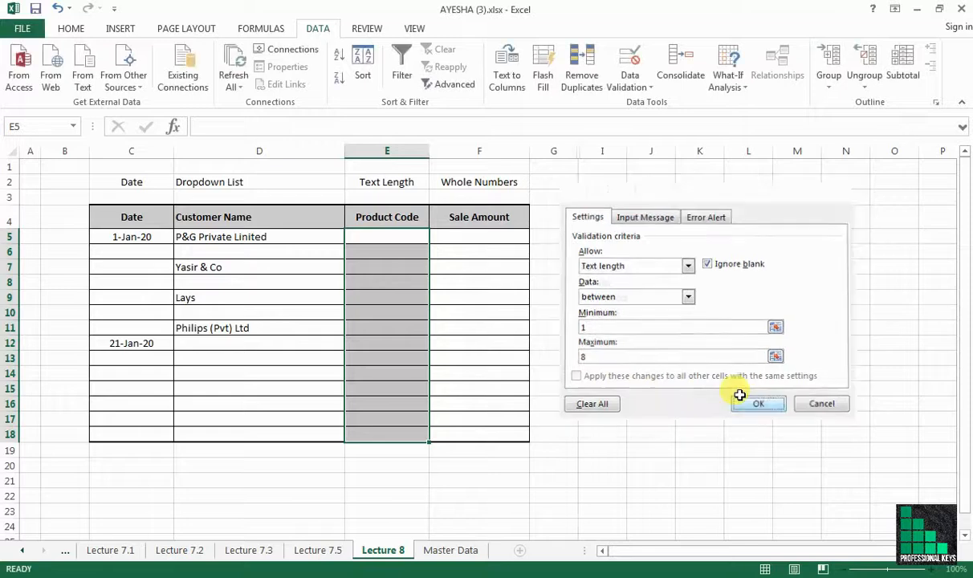
Step: Enter the product code CT000001 in cell E5
left_click(382, 237)
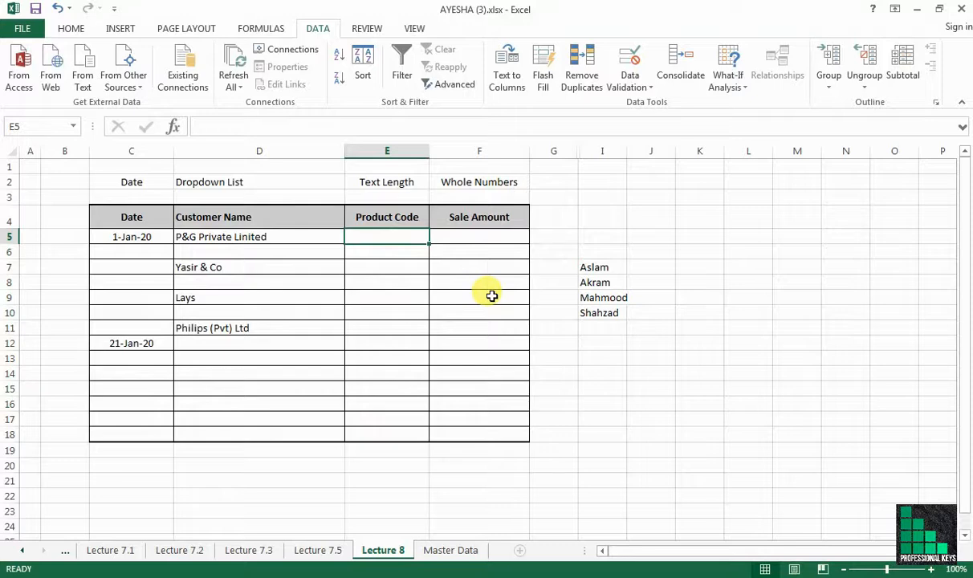
type("CT000001")
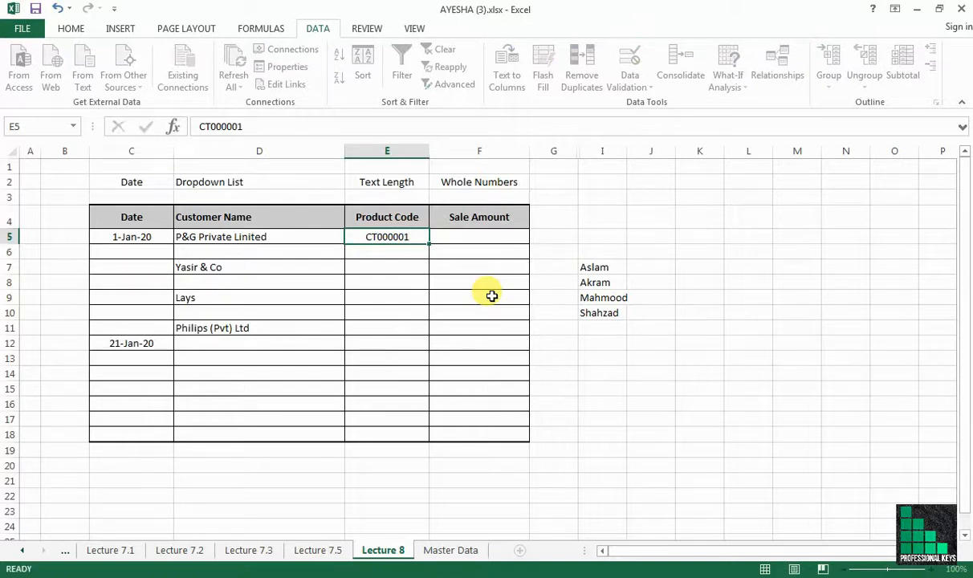
key("Return")
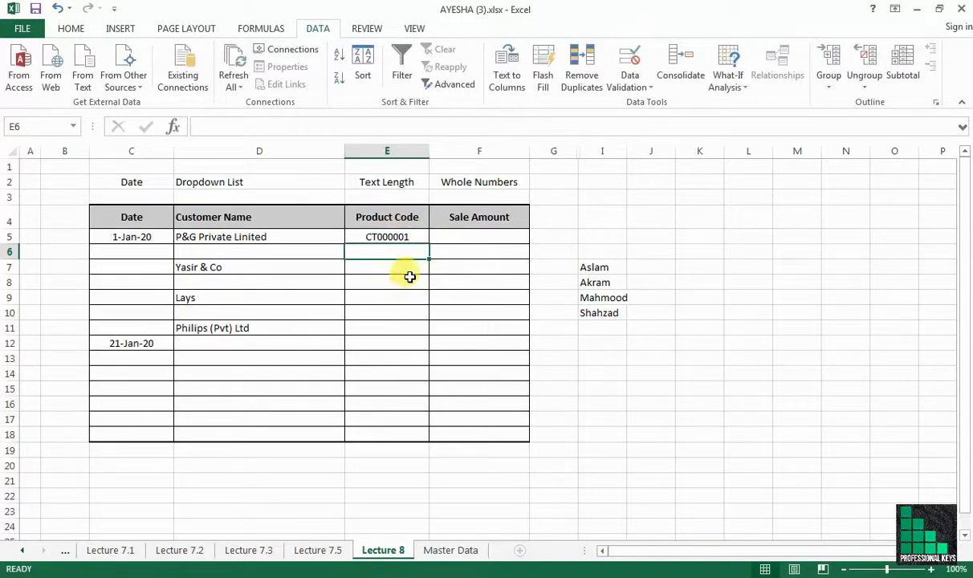
Step: Copy cell E5 and paste only its validation over the Product Code cells E5:E18
right_click(409, 237)
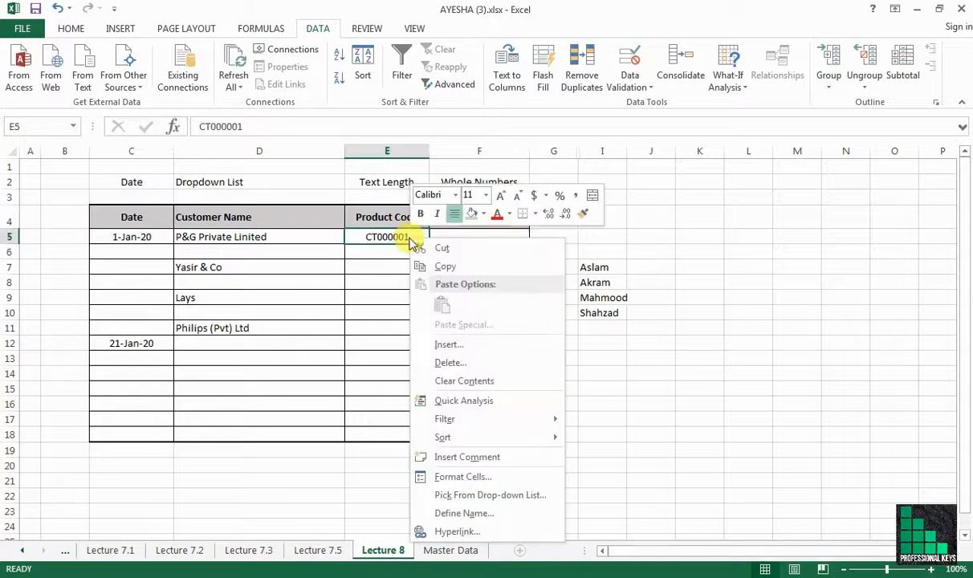
left_click(446, 266)
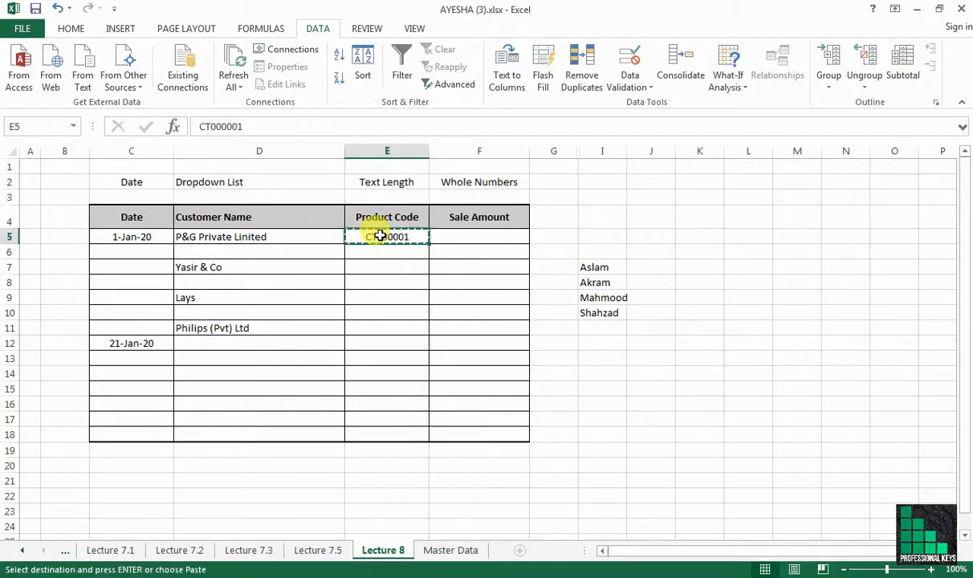
left_click_drag(385, 253, 382, 419)
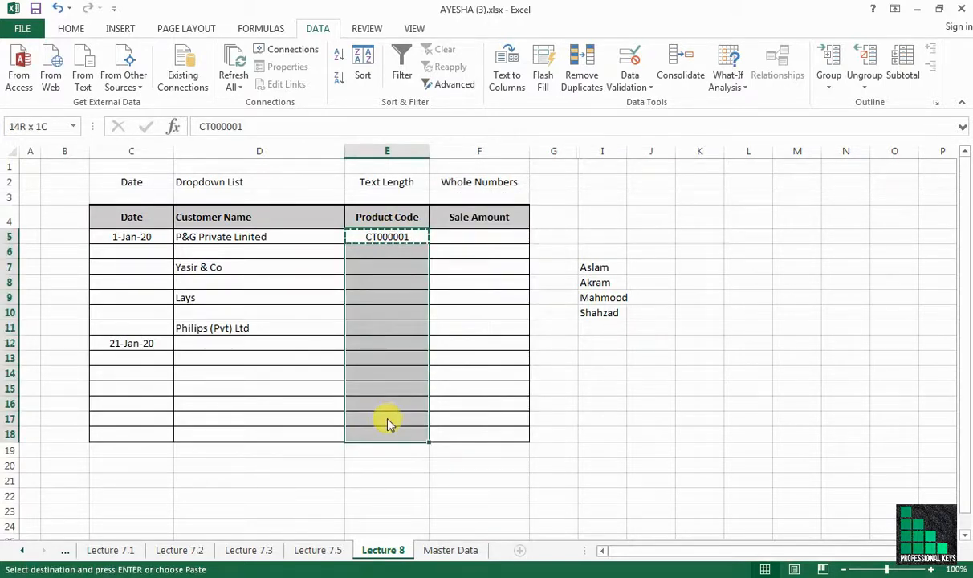
right_click(386, 419)
left_click(458, 204)
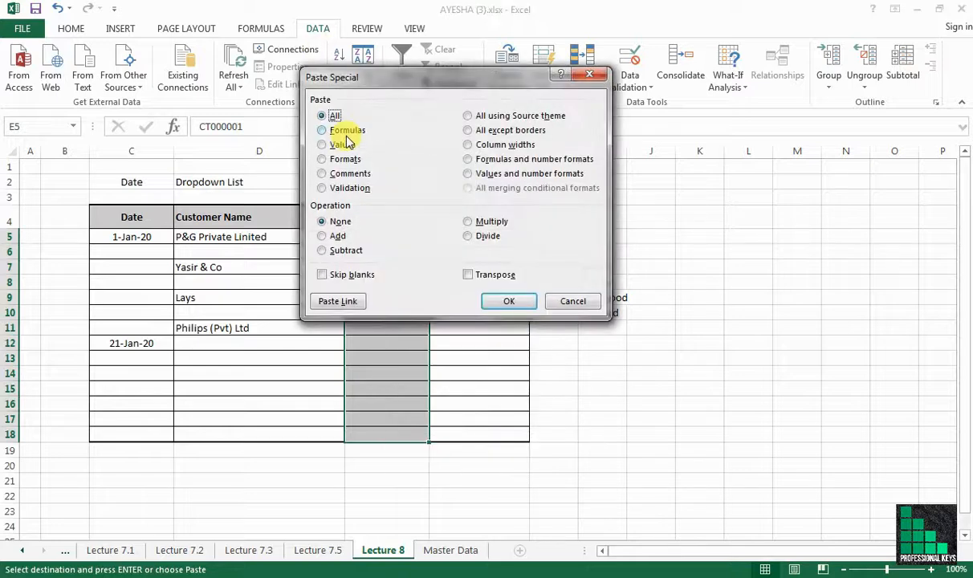
left_click(343, 188)
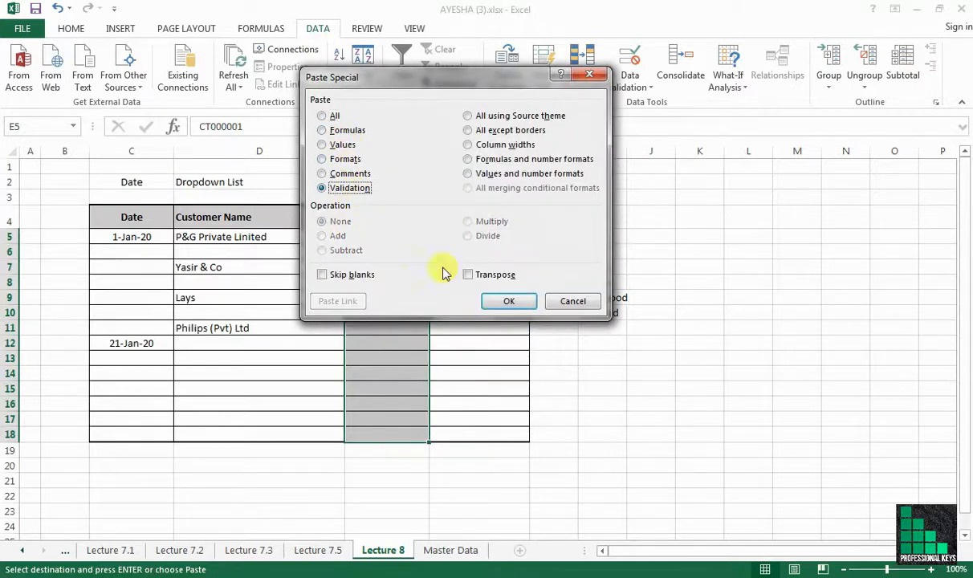
left_click(509, 301)
left_click(390, 327)
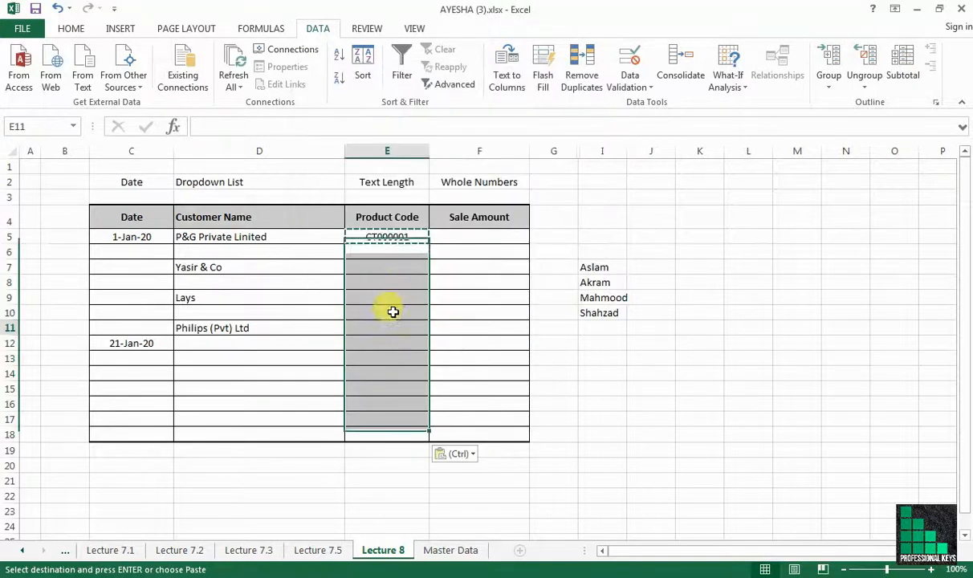
left_click(392, 250)
Step: Test the text length limit by trying to enter CT000000001 in cell E8, and return to editing the entry
left_click(398, 282)
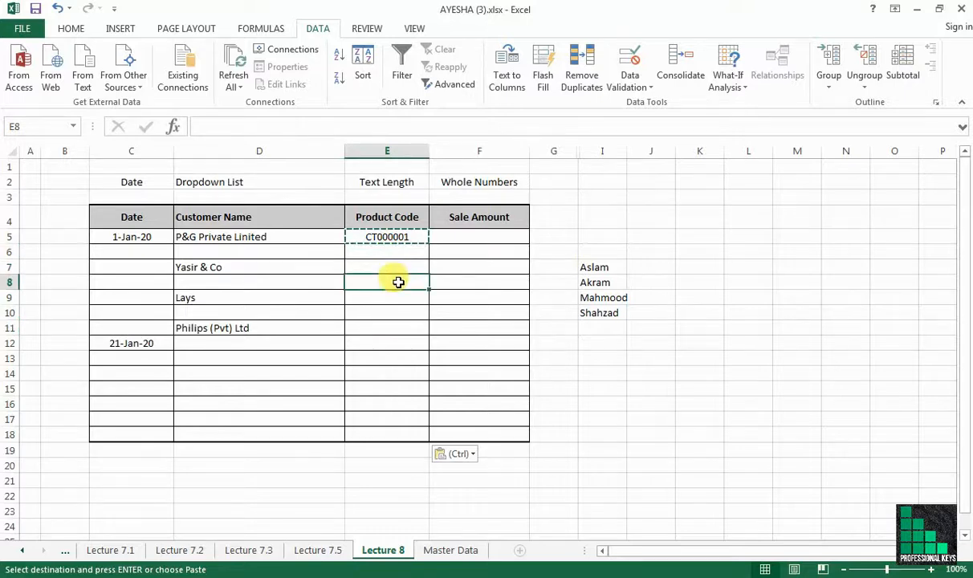
type("CT")
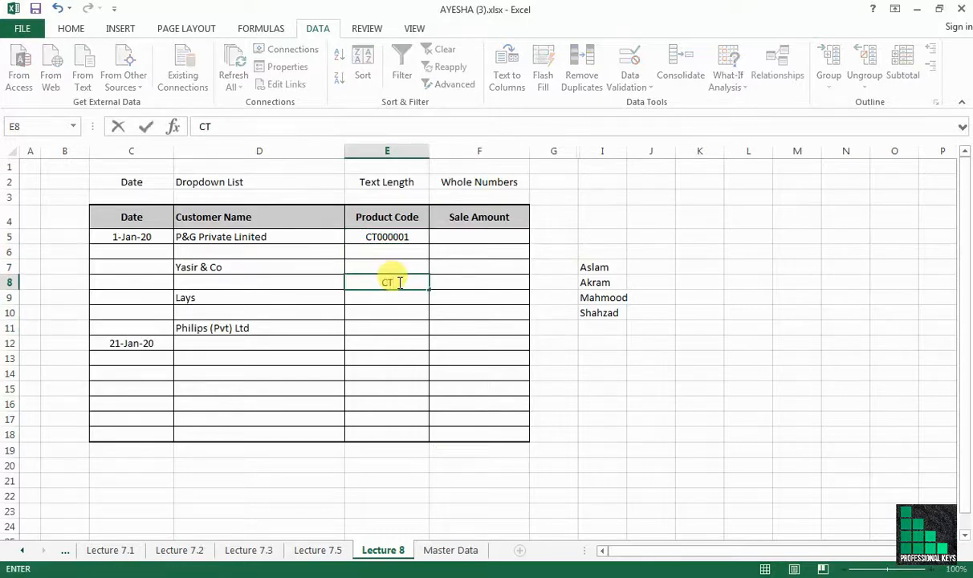
type("000000001")
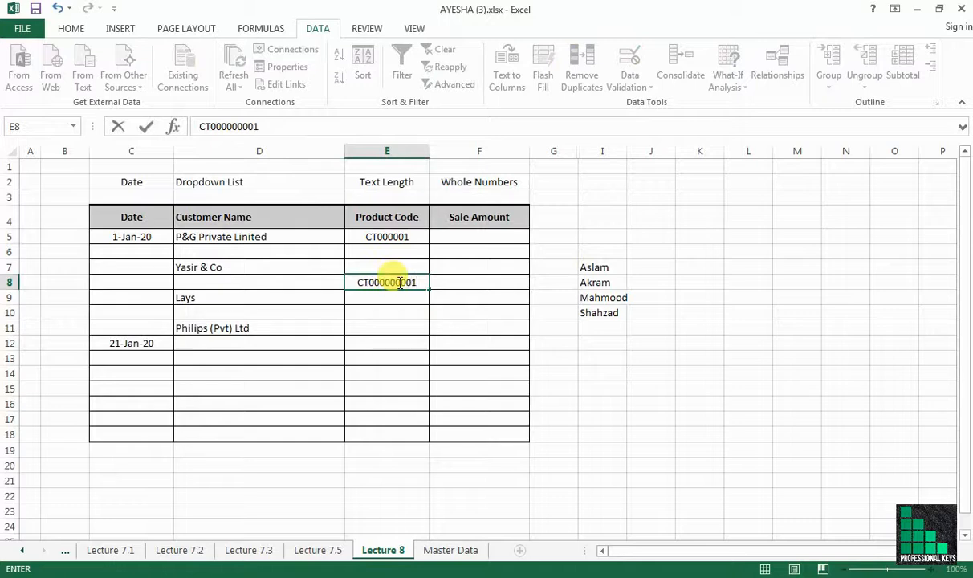
key("Return")
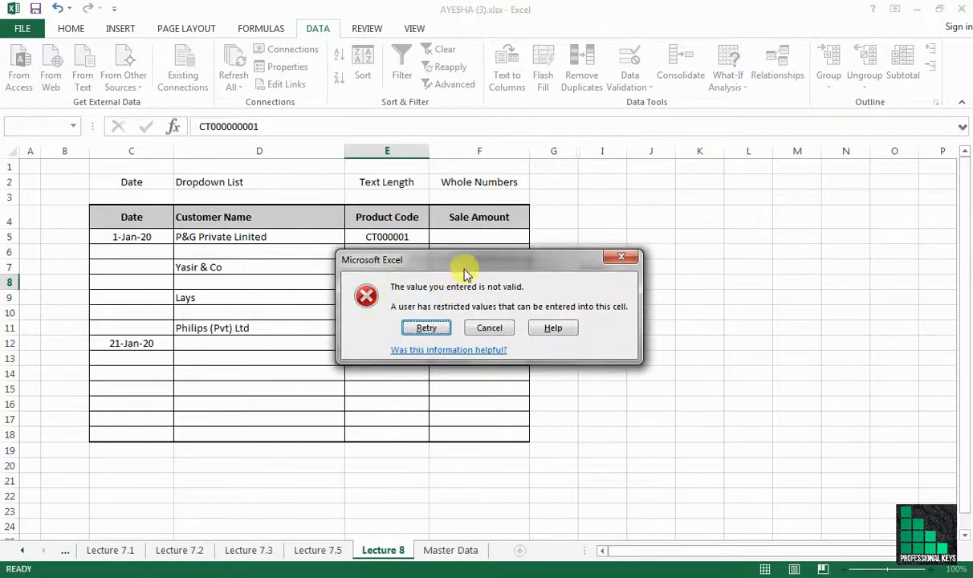
left_click_drag(468, 263, 441, 355)
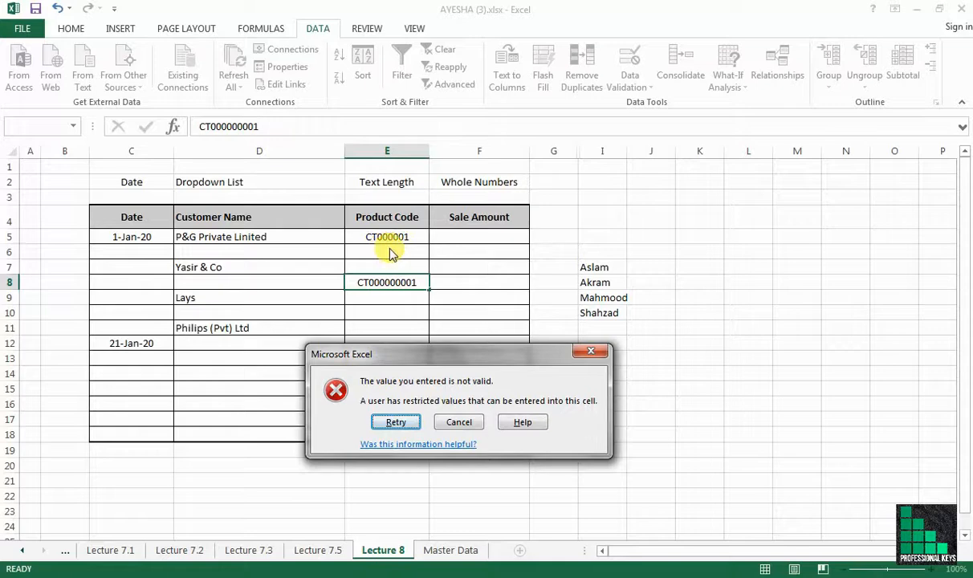
left_click(396, 423)
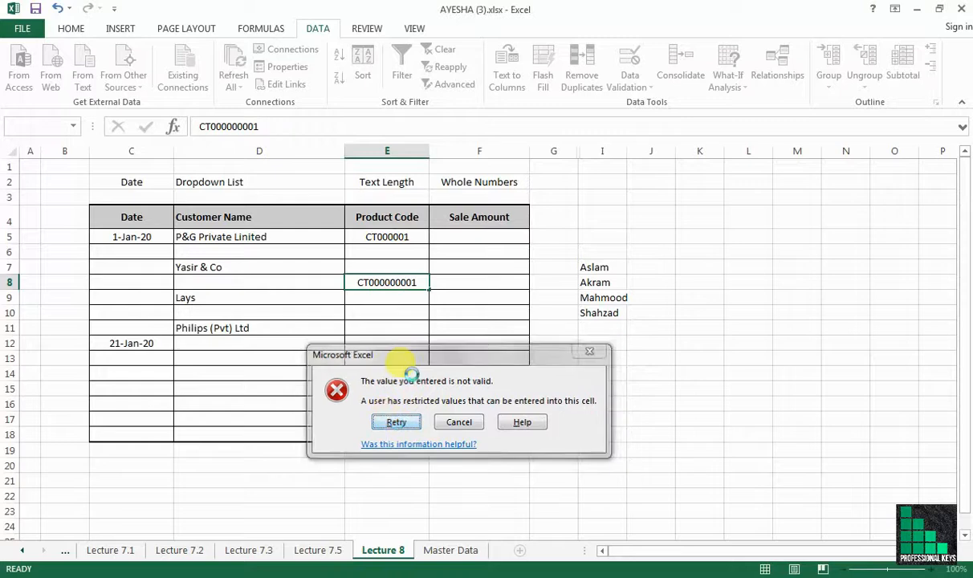
Step: Shorten the product code in cell E8 to CT00001 and enter it
left_click(412, 281)
key("BackSpace")
key("BackSpace")
key("BackSpace")
key("BackSpace")
key("BackSpace")
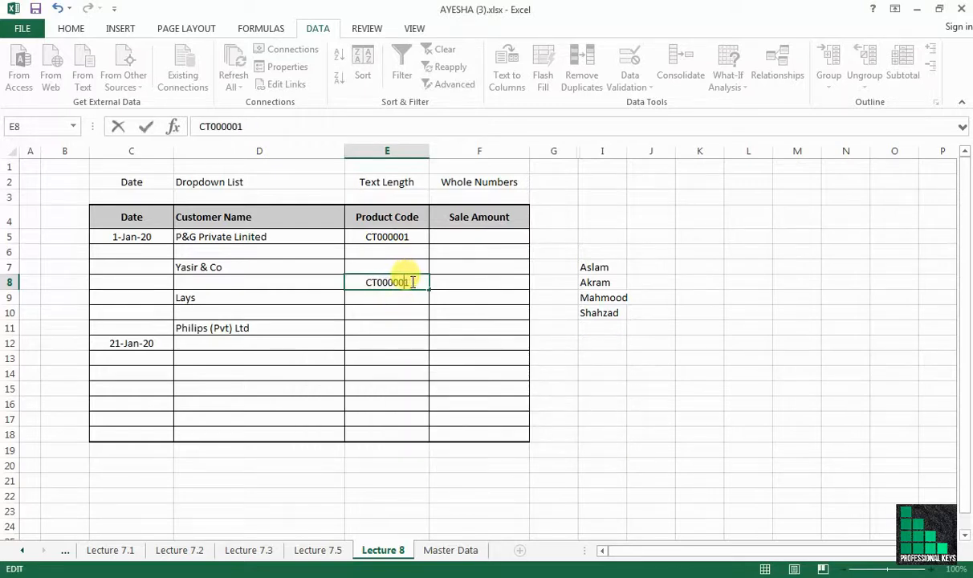
type("1")
key("Return")
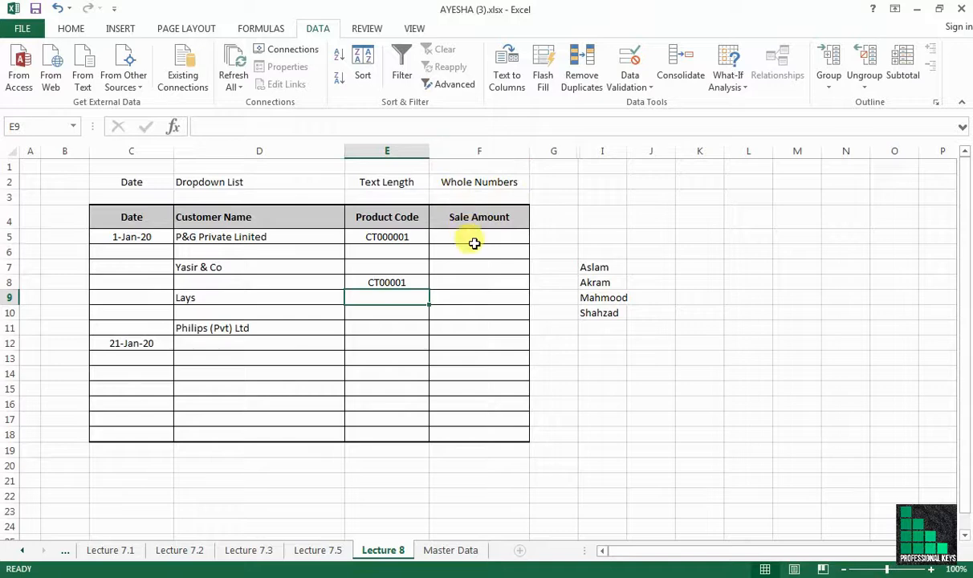
Step: Start a data validation rule for the Sale Amount cells F5:F18 that allows only whole numbers
left_click_drag(474, 240, 491, 432)
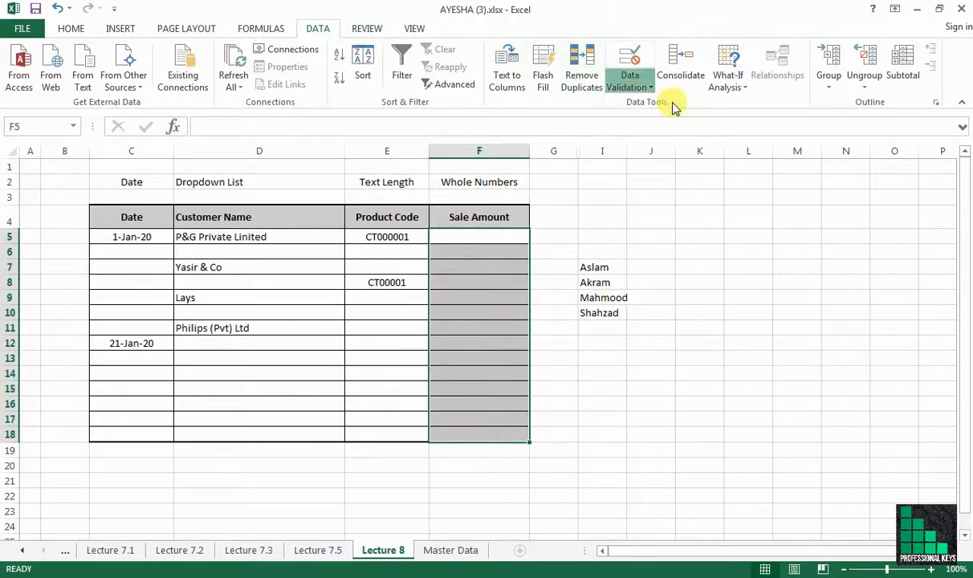
left_click(639, 87)
left_click(681, 107)
left_click(631, 265)
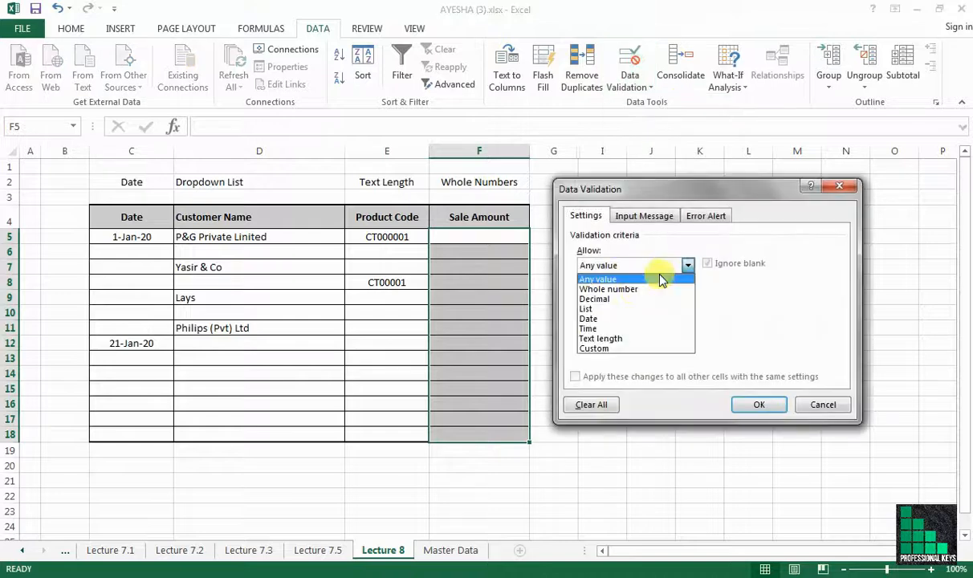
left_click(611, 289)
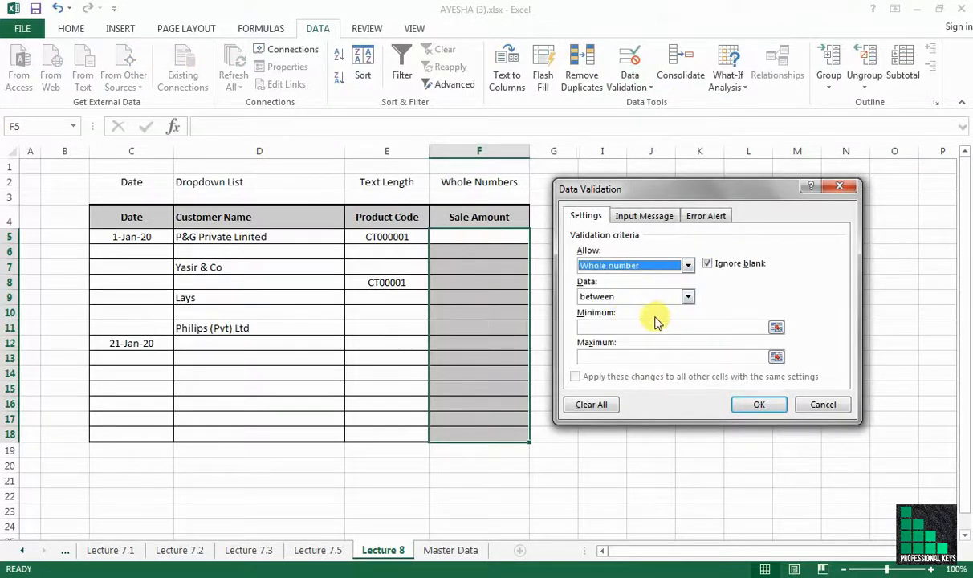
Step: Set the whole number condition to greater than or equal to a minimum of 20000, and apply the validation
left_click(602, 324)
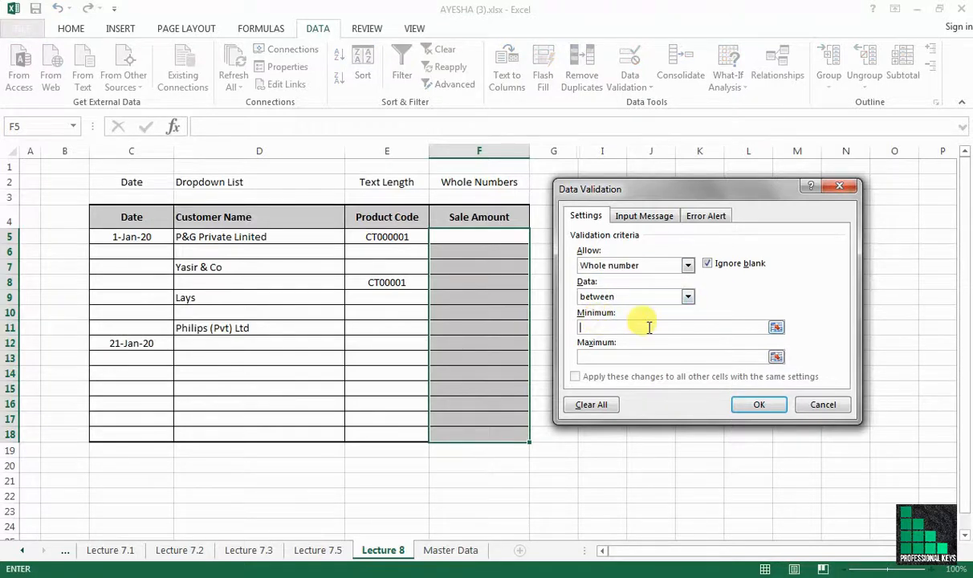
left_click(689, 297)
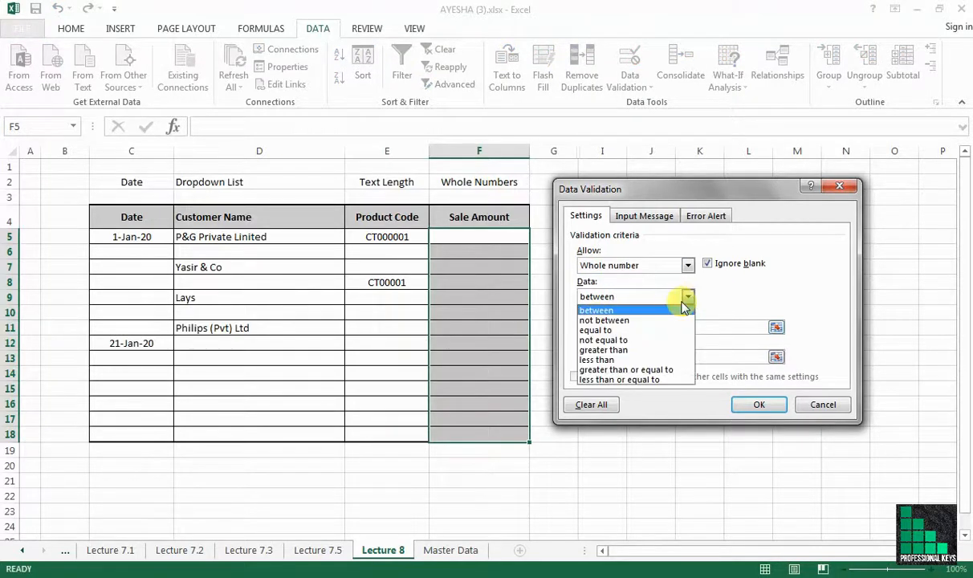
left_click(646, 370)
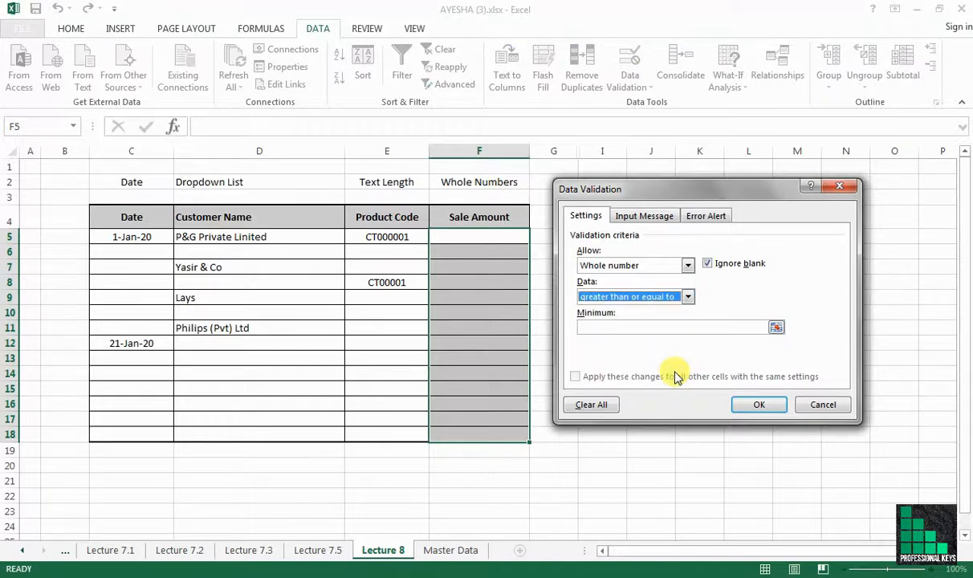
left_click(606, 325)
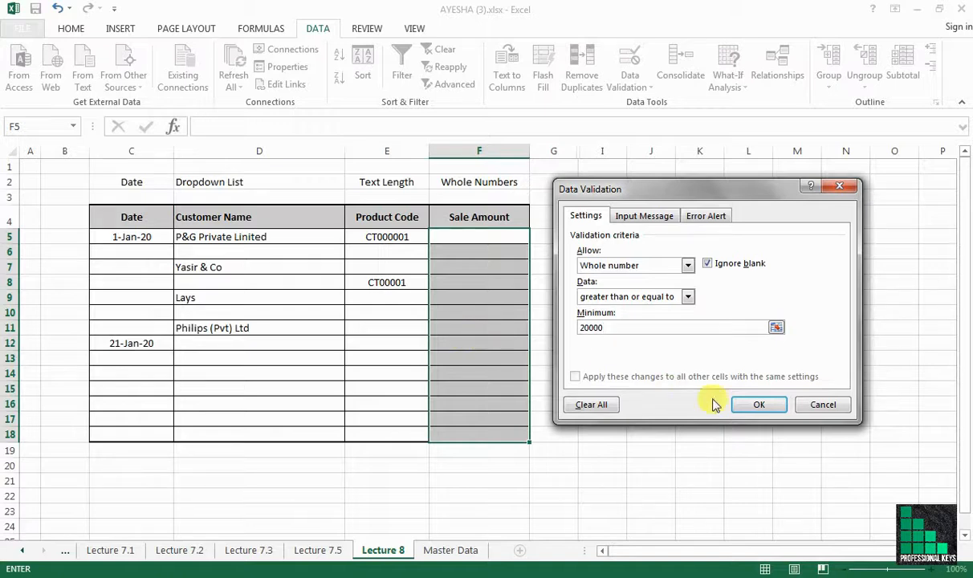
left_click(759, 405)
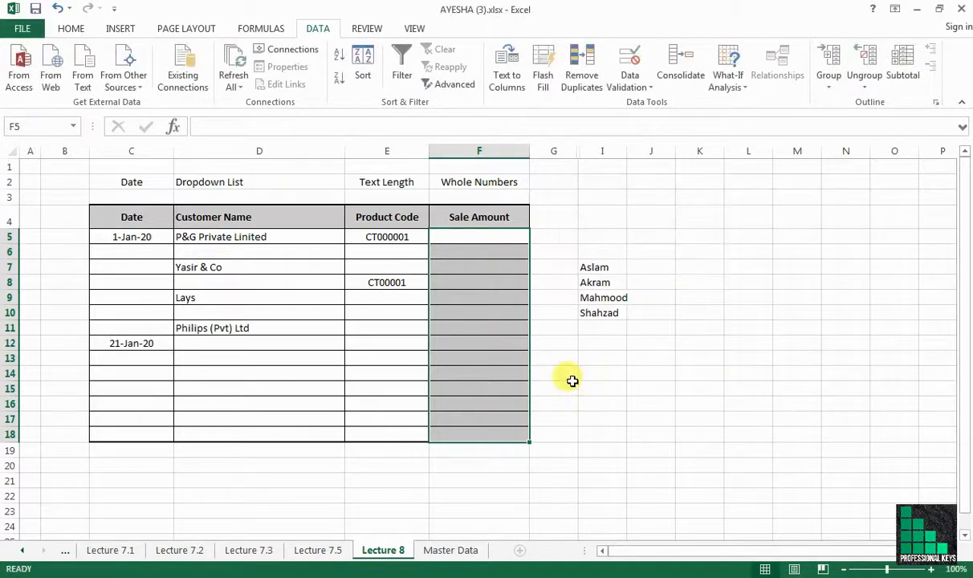
Step: Enter a sale amount of 20000 in cell F5
left_click(496, 237)
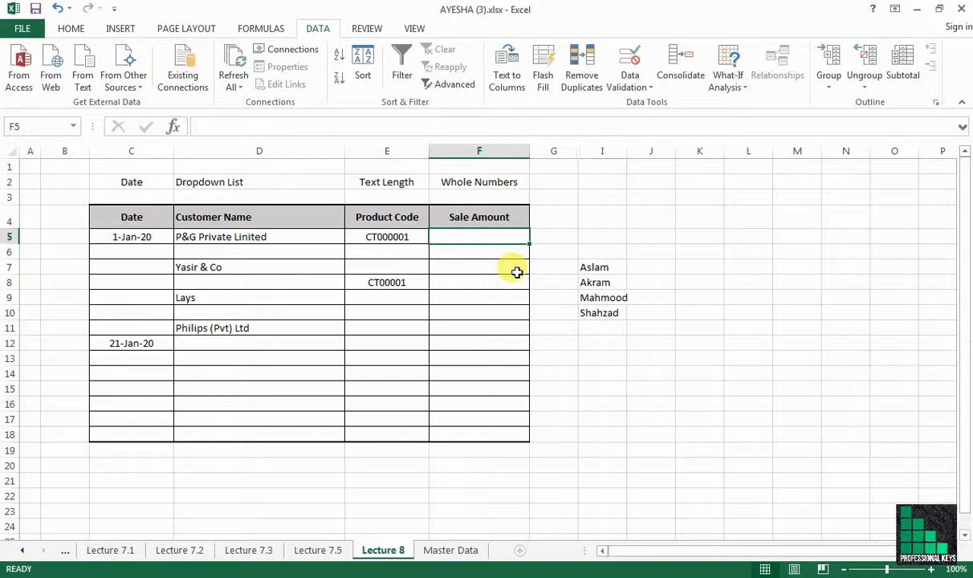
type("20000")
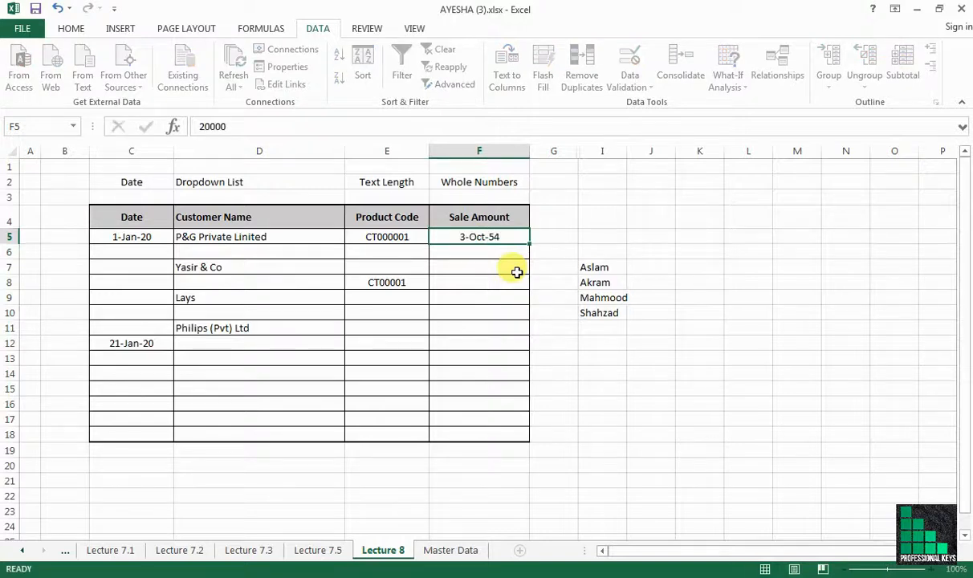
key("Return")
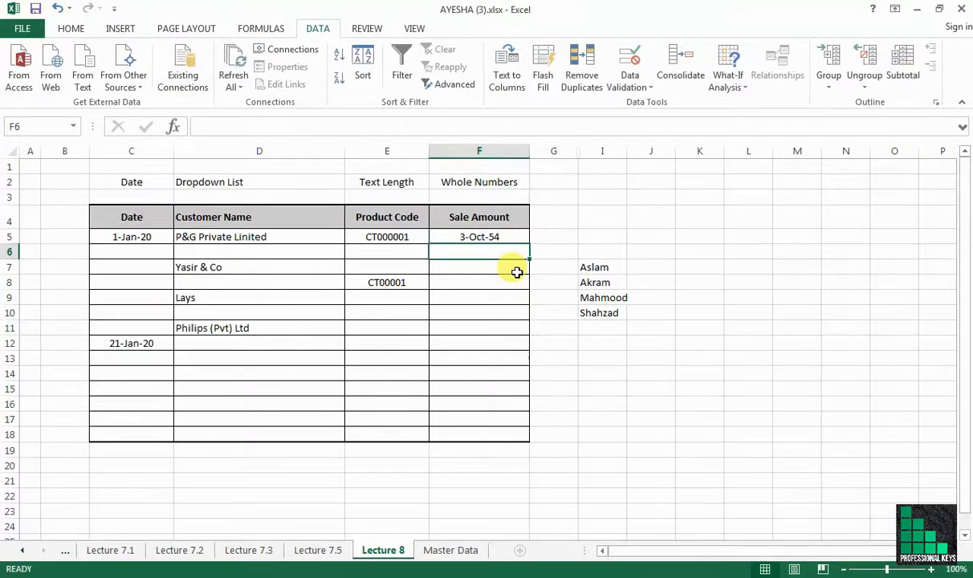
Step: Format column F as Number with the 1000 separator and zero decimal places
right_click(494, 151)
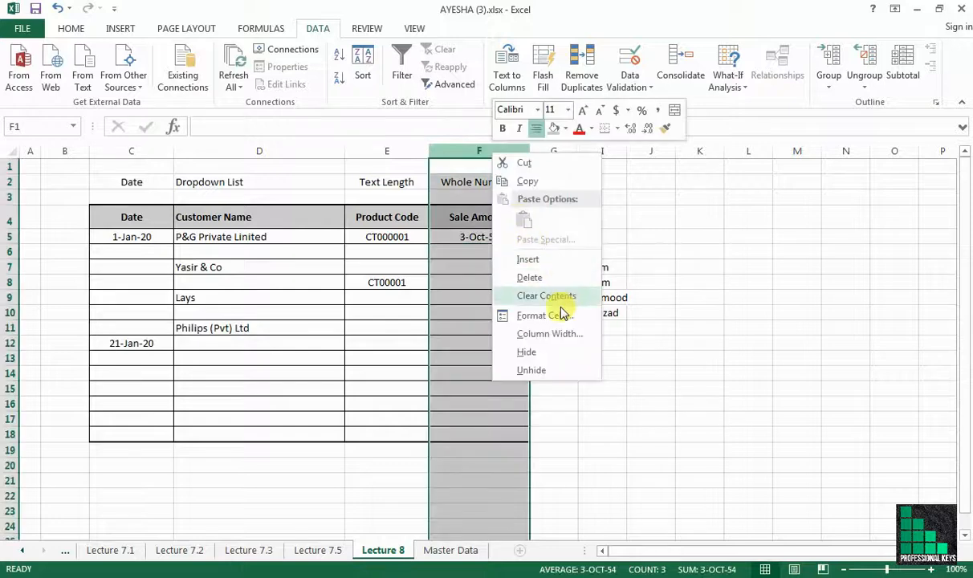
key("Escape")
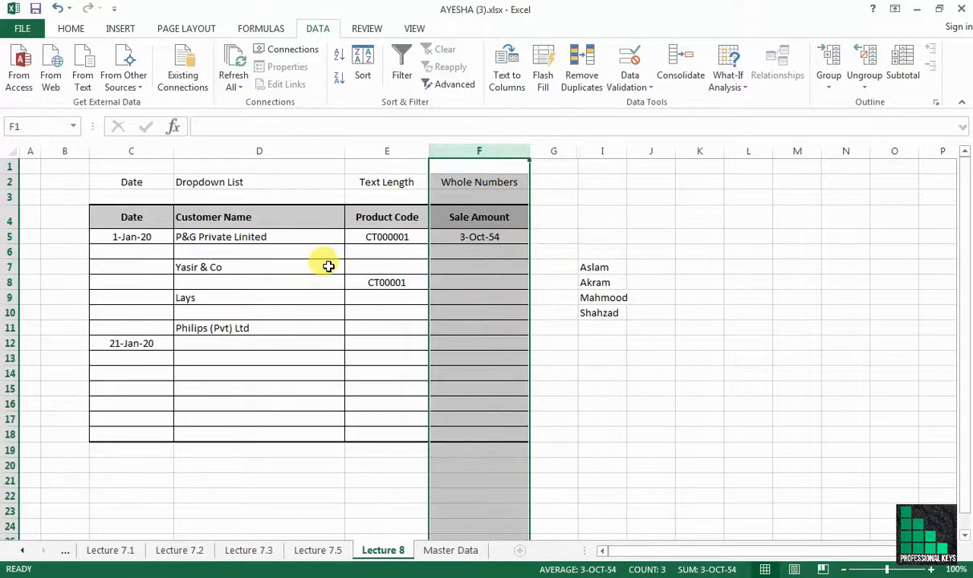
key("ctrl+1")
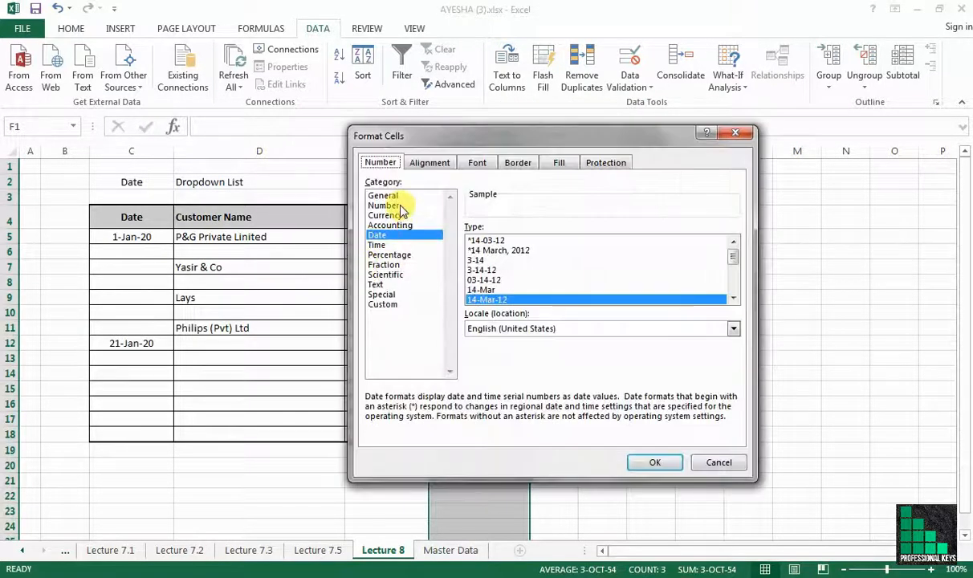
left_click(401, 208)
left_click(523, 247)
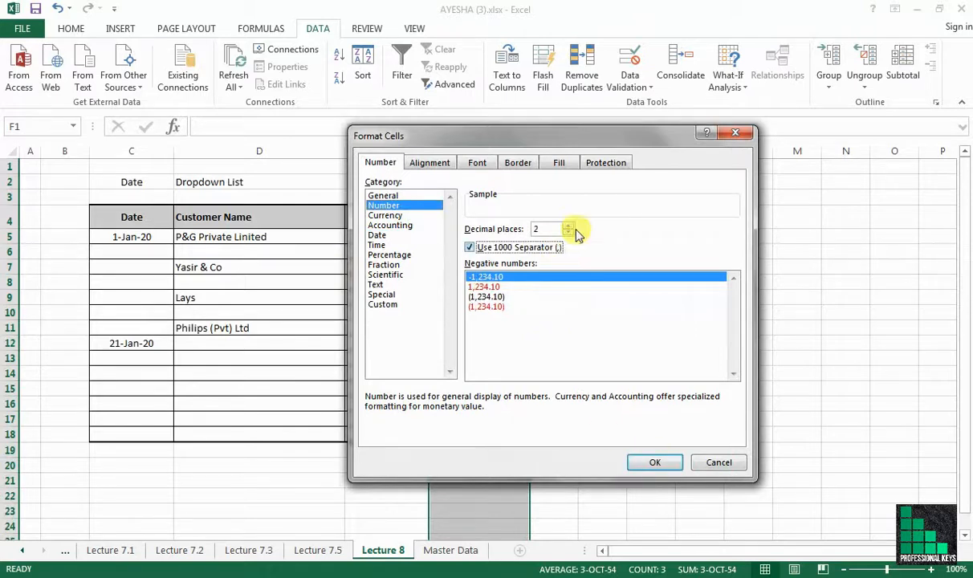
left_click(568, 233)
left_click(567, 233)
left_click(654, 462)
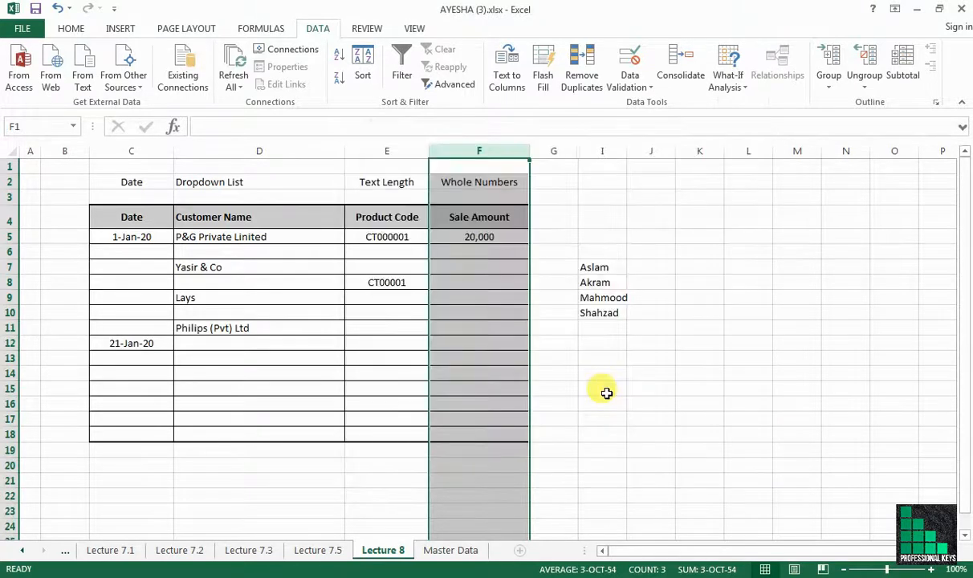
Step: Enter a sale amount of 200001 in cell F6
left_click(635, 390)
left_click(491, 249)
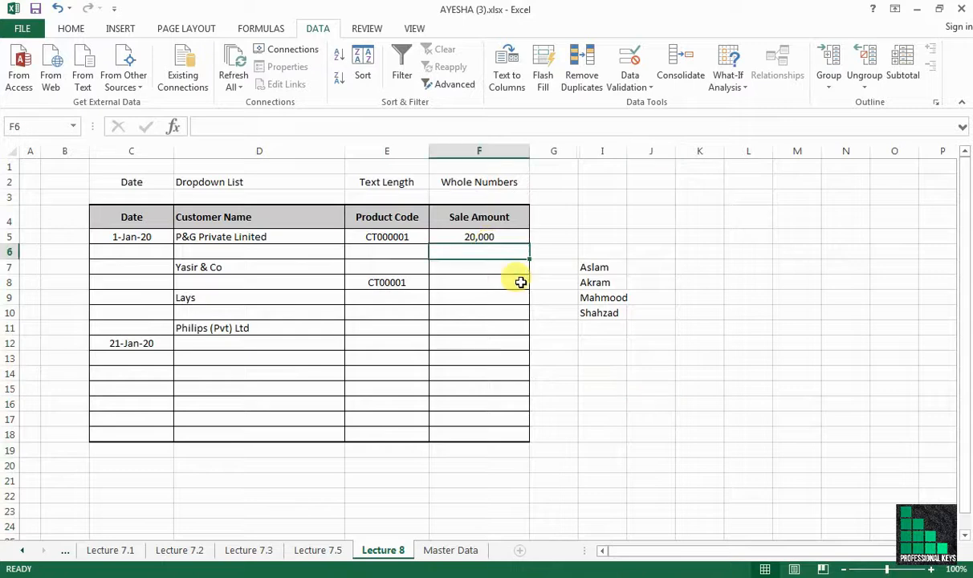
type("20000")
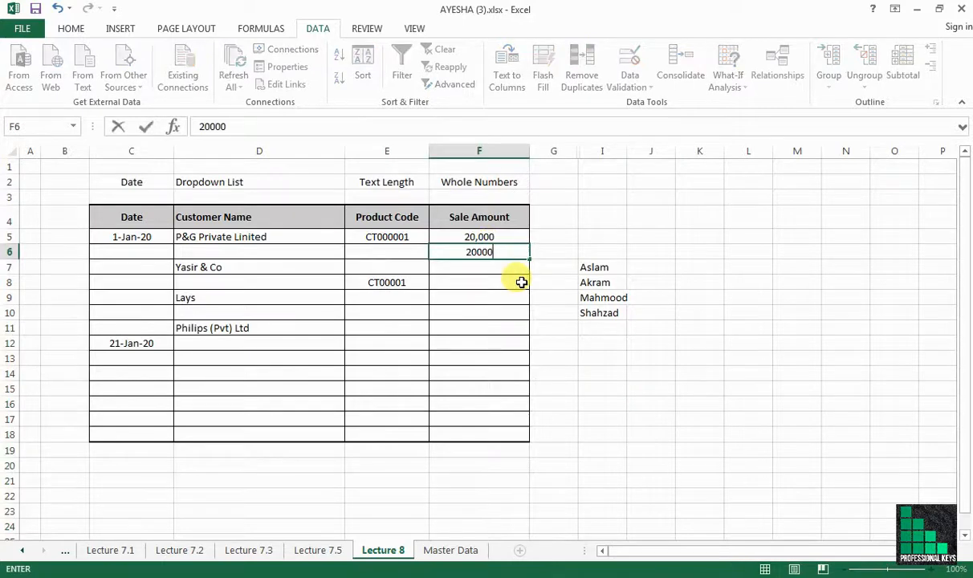
type("1")
key("Return")
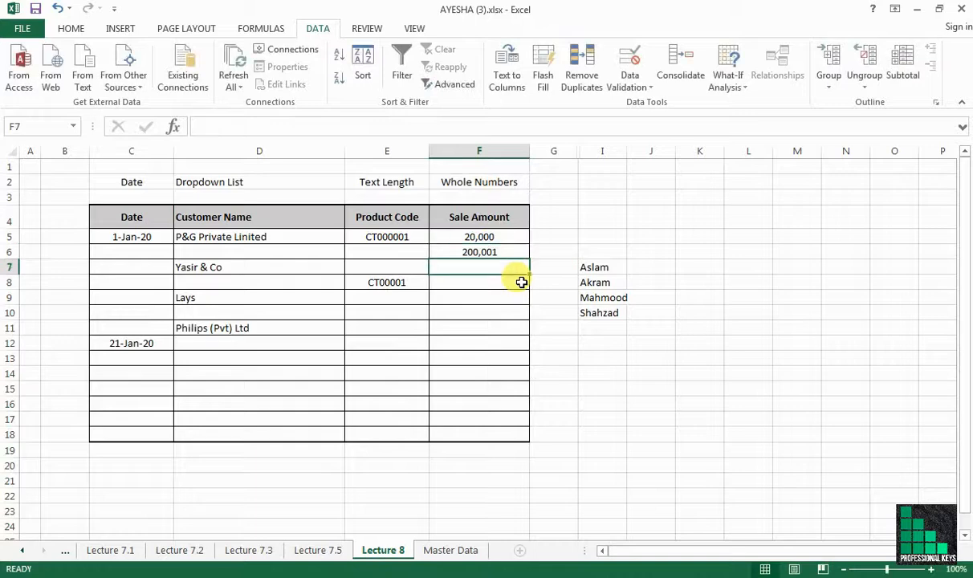
Step: Test the whole number limit by trying to enter 19000 in cell F7, and cancel the entry
type("190000")
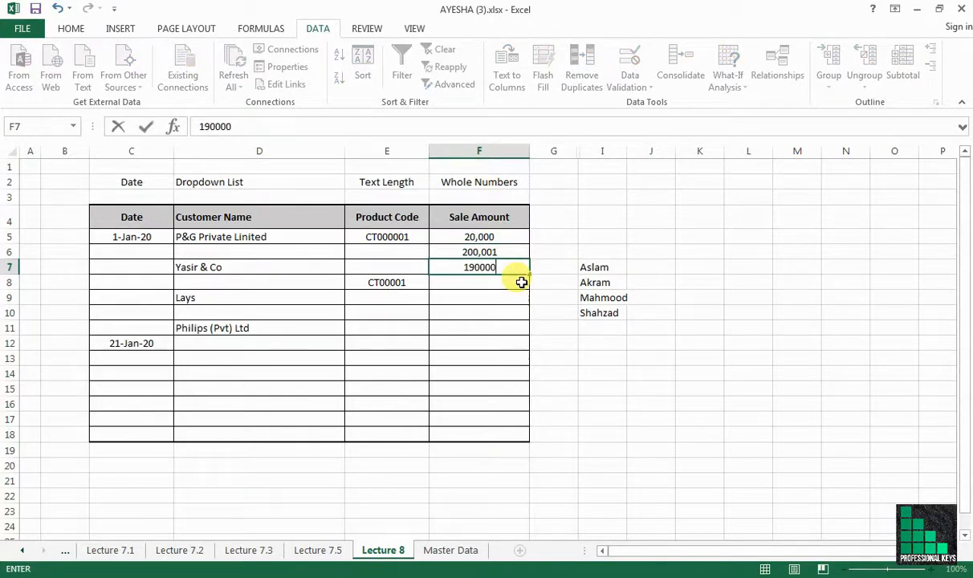
key("BackSpace")
key("Return")
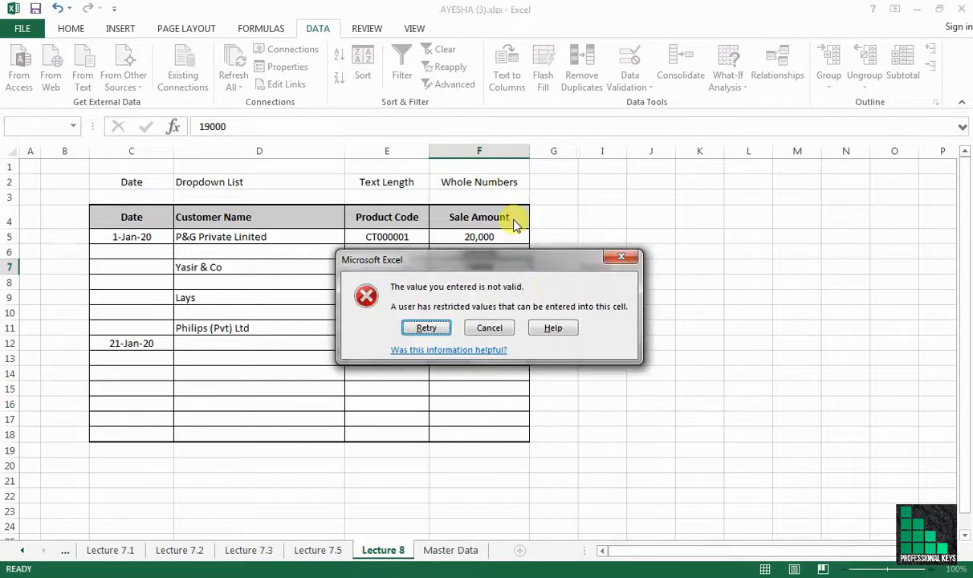
left_click_drag(466, 265, 483, 373)
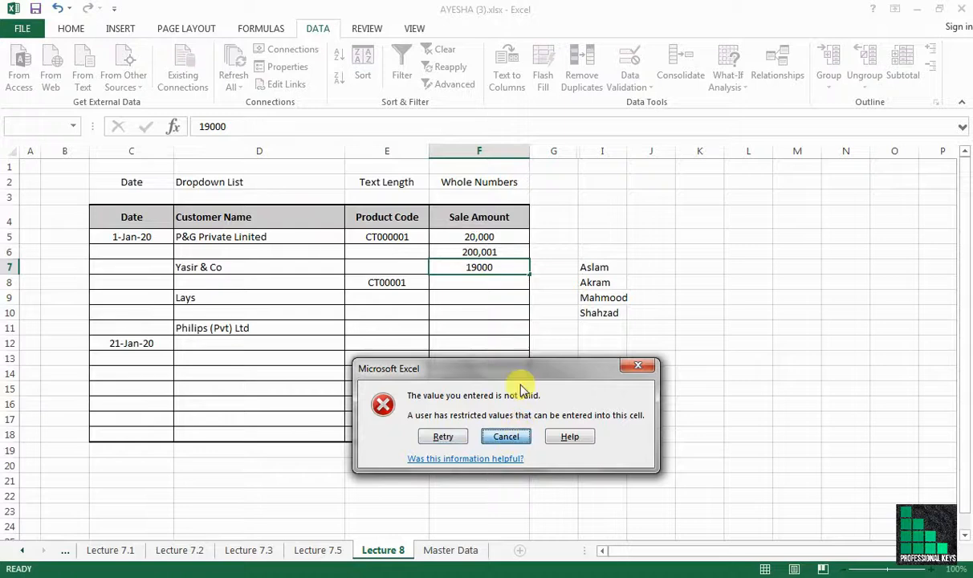
left_click(508, 439)
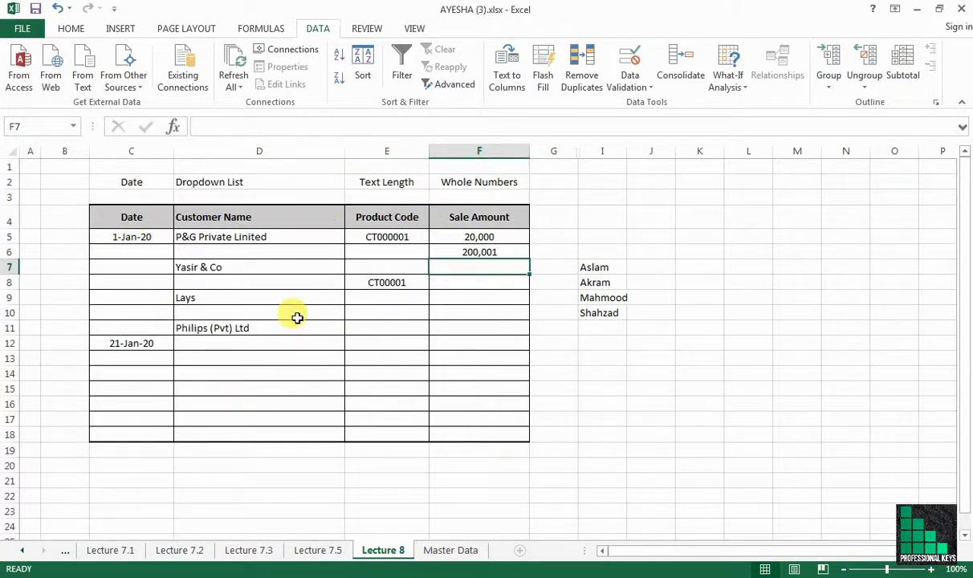
Step: Choose Yasir & Co from the Customer Name dropdown list in cell D10
left_click(352, 318)
left_click(352, 313)
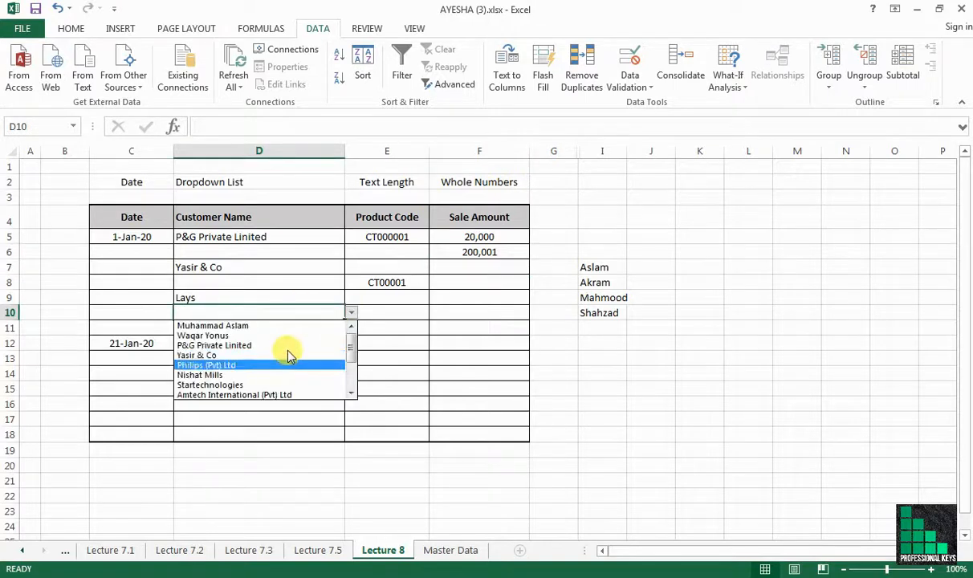
left_click(286, 351)
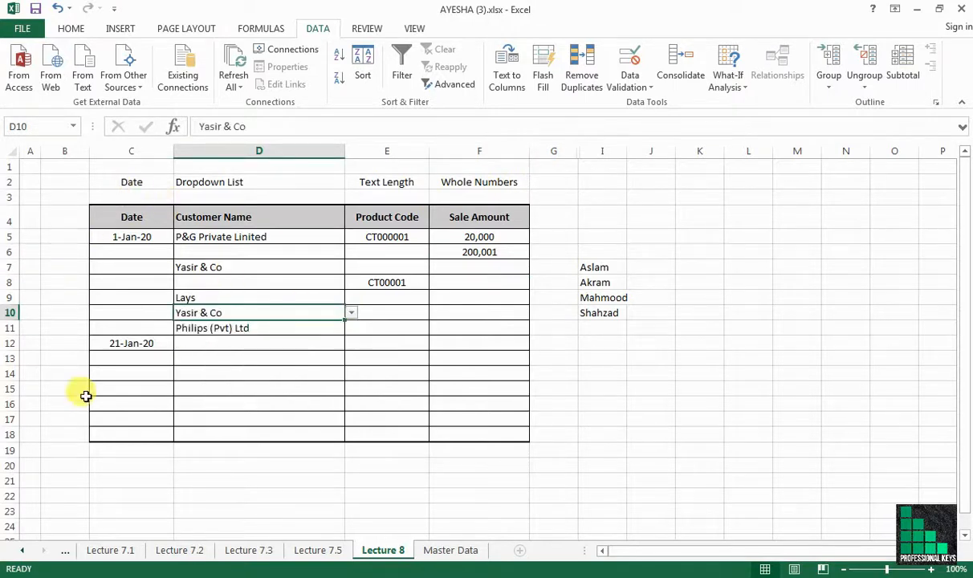